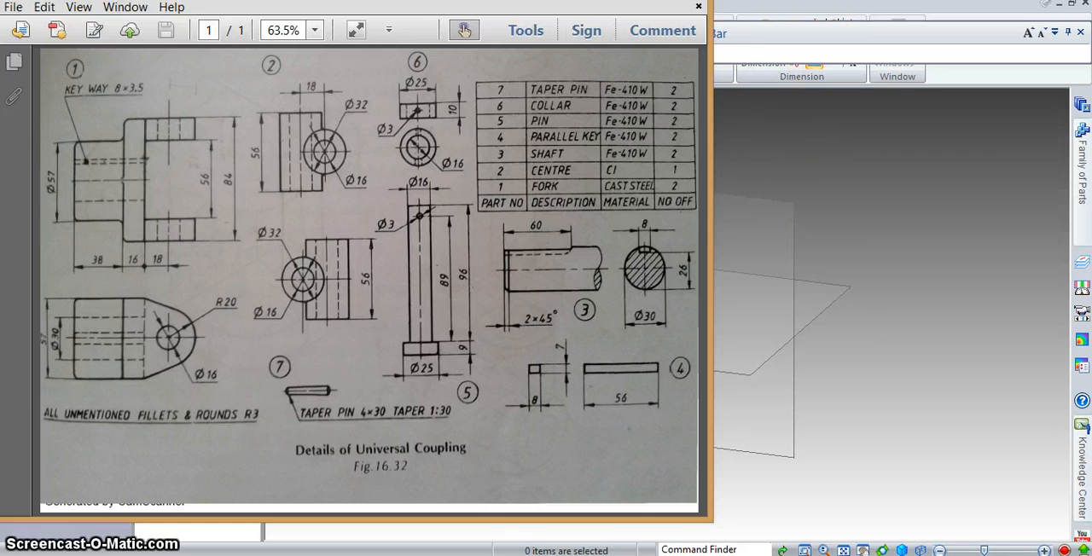
- Sketch a 32 mm diameter circle centred on the origin of the right (yz) plane and close the sketch
left_click(789, 2)
left_click(178, 47)
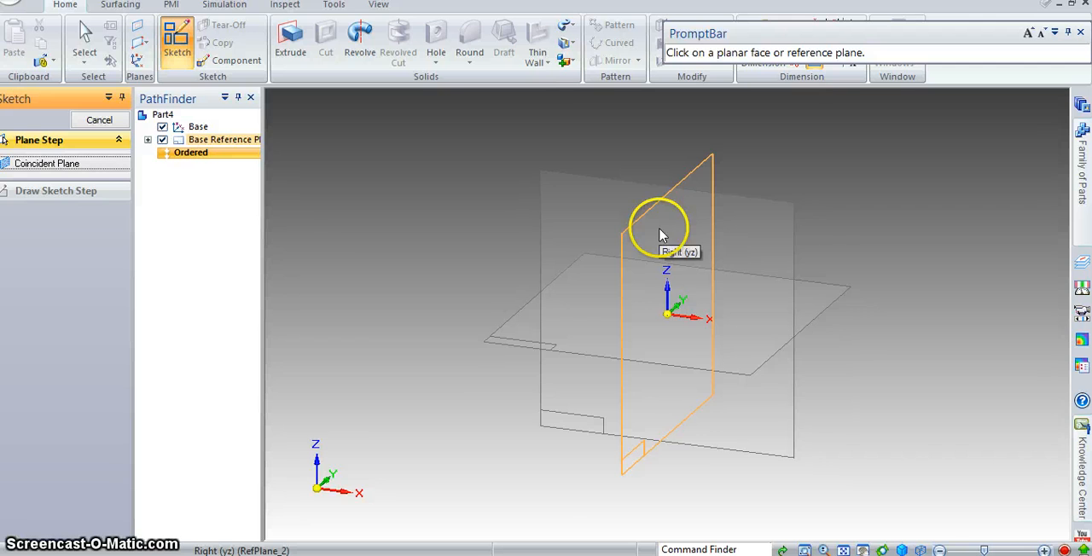
left_click(661, 234)
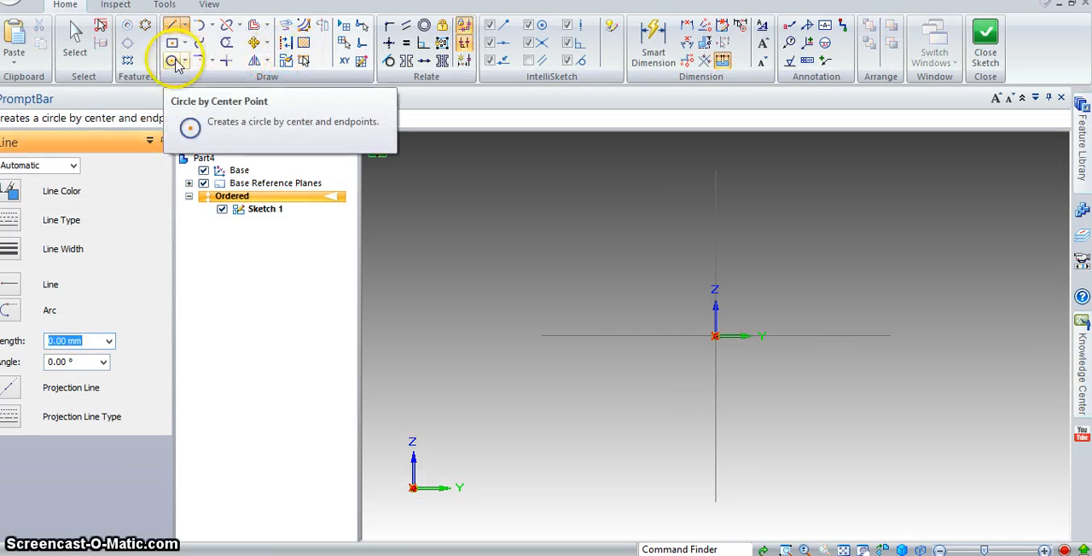
left_click(171, 60)
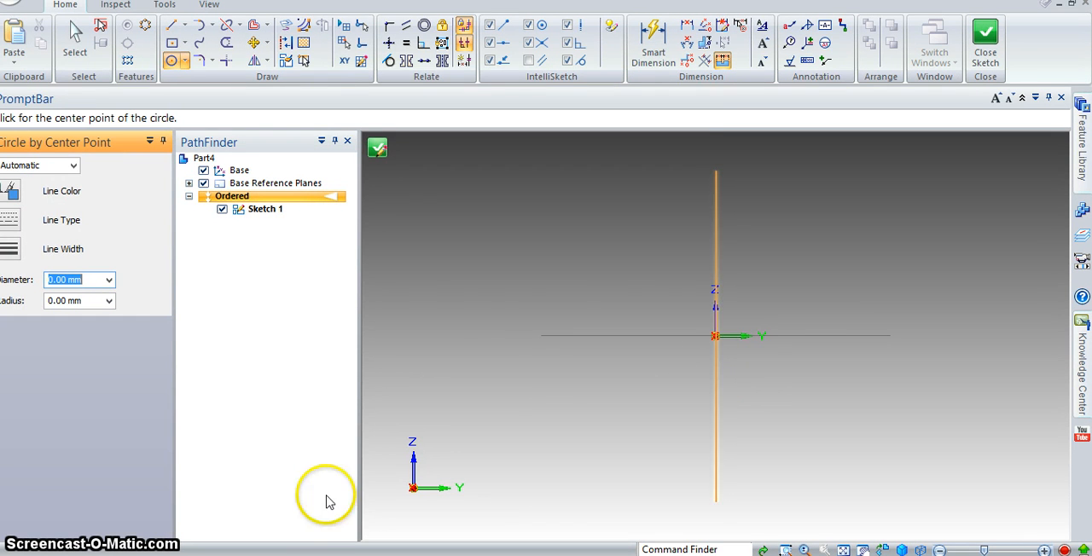
left_click(358, 555)
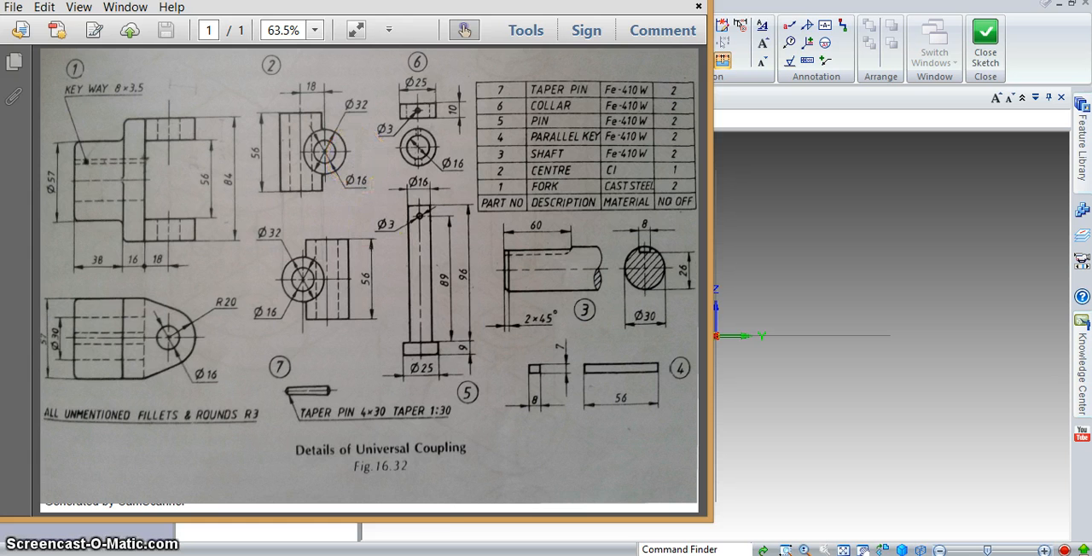
left_click(353, 495)
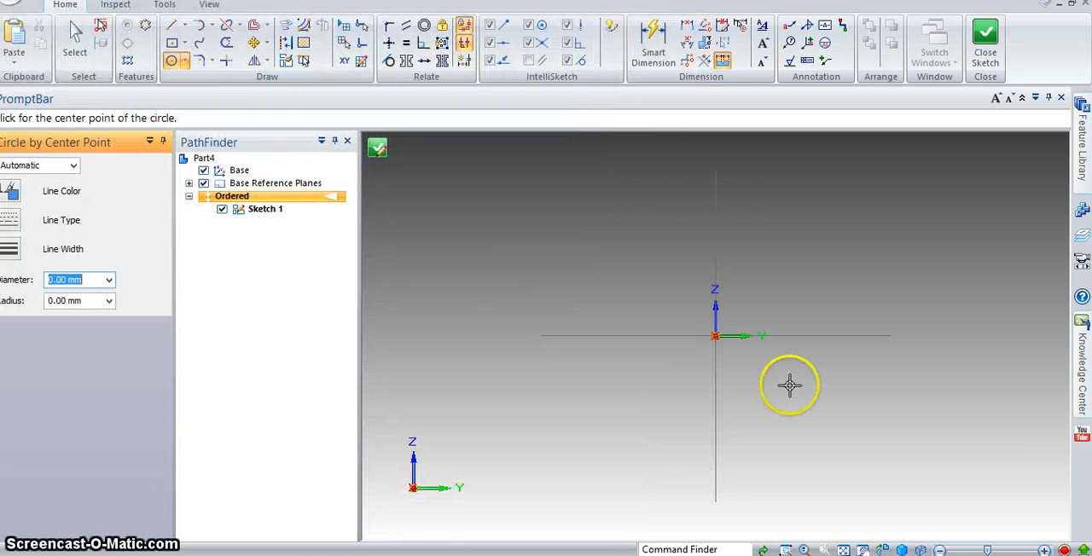
left_click(715, 335)
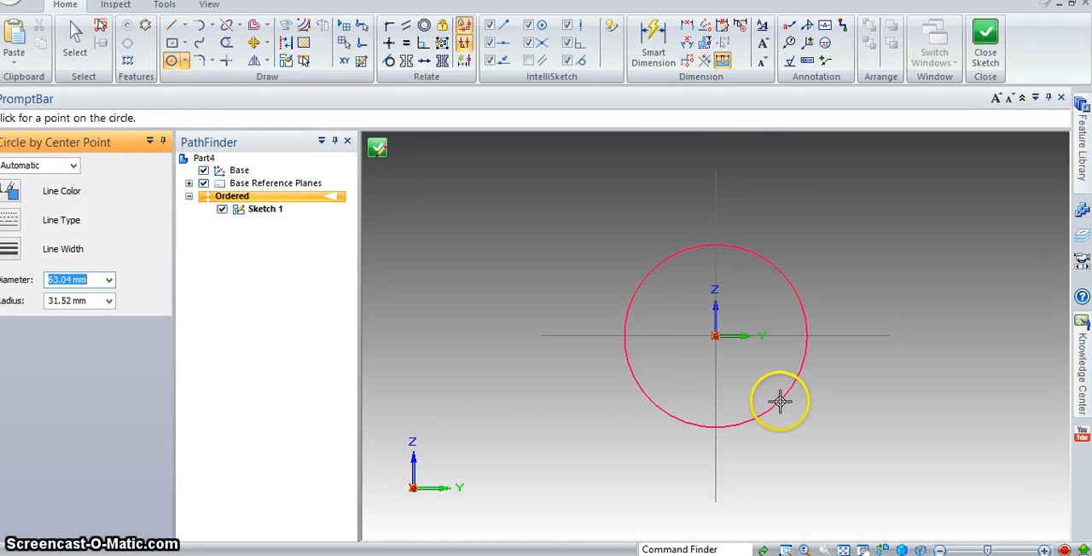
type("32")
key("Return")
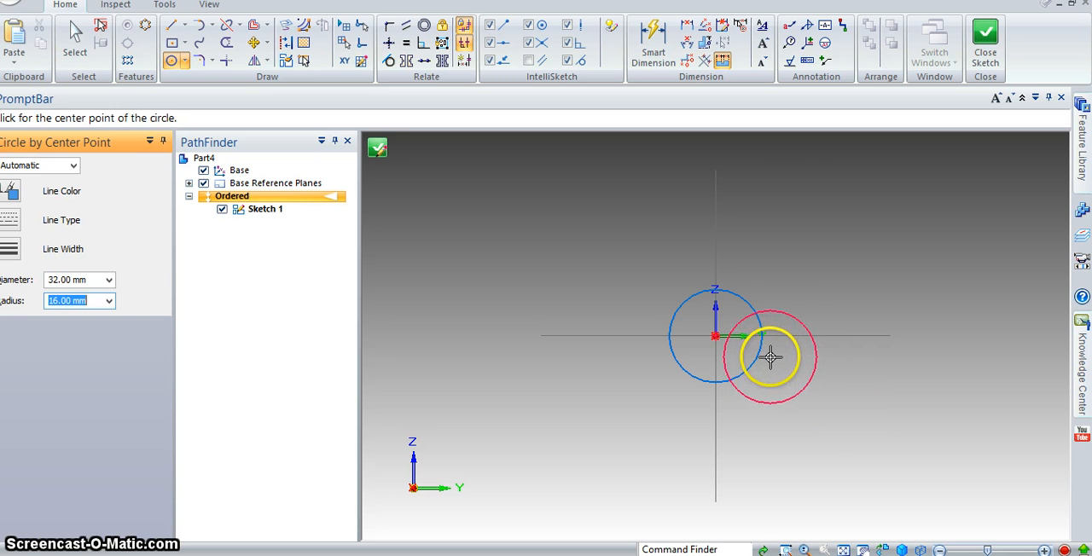
scroll(691, 367, "up", 5)
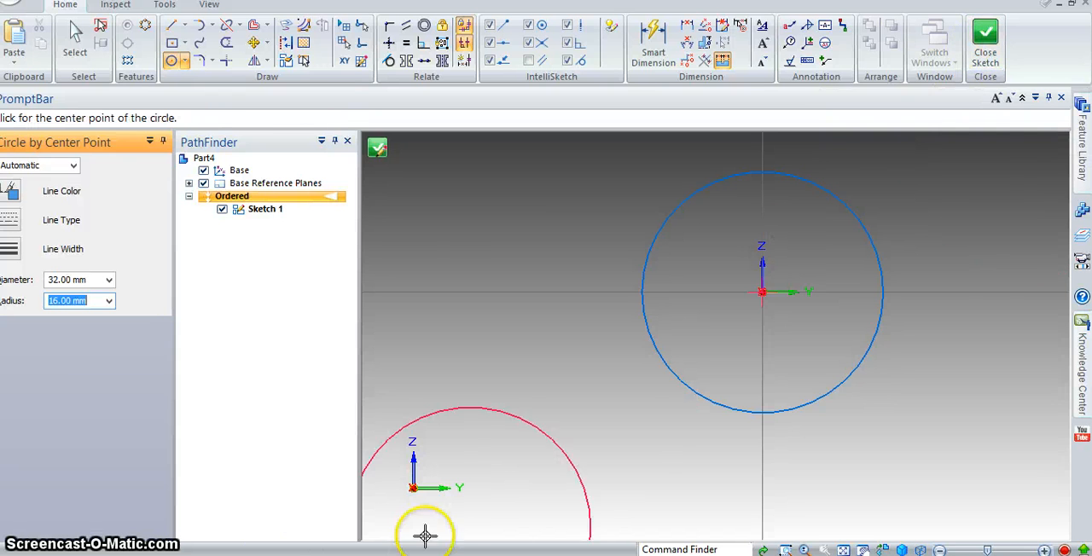
left_click(982, 56)
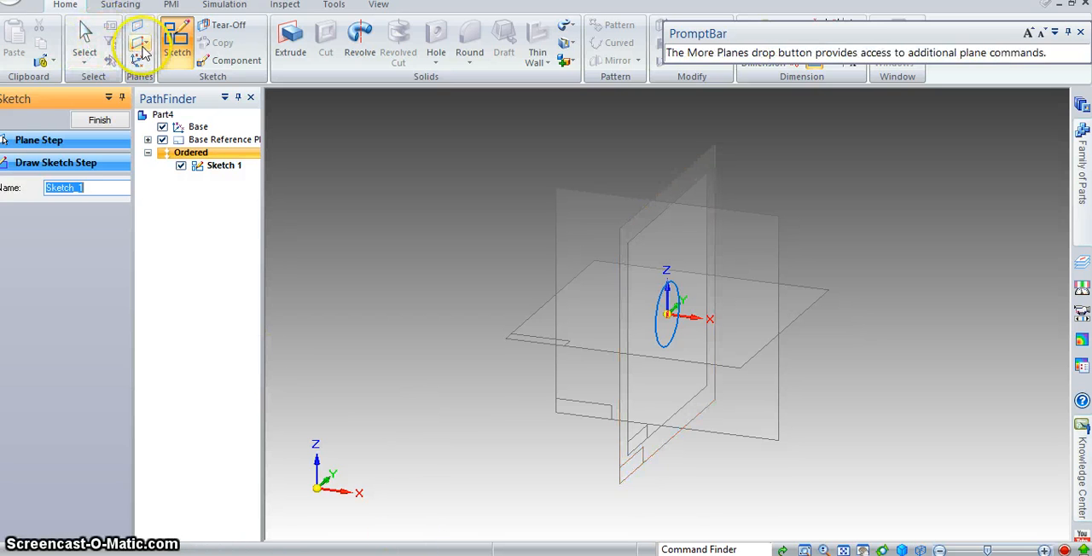
left_click(292, 38)
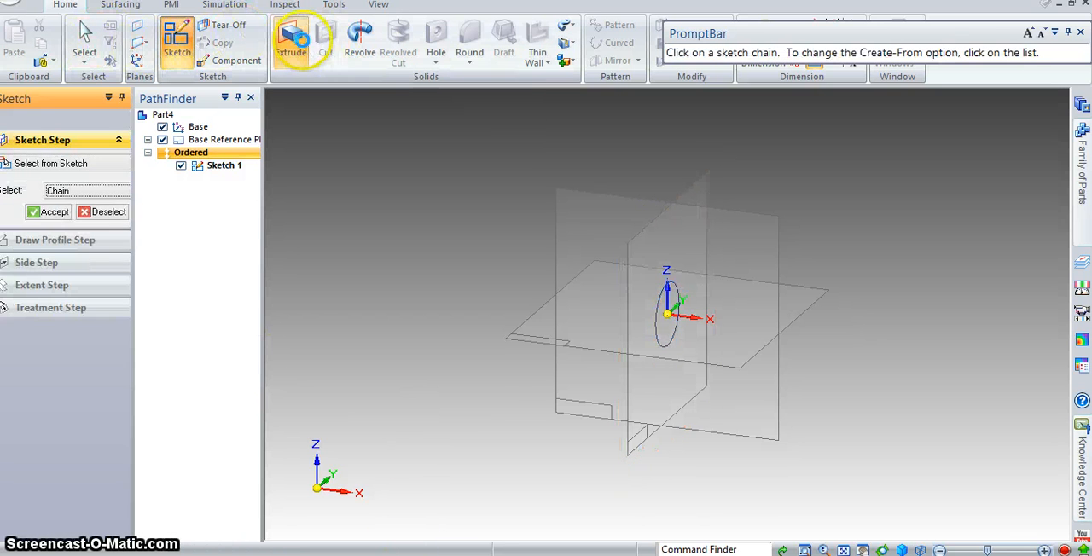
left_click(667, 343)
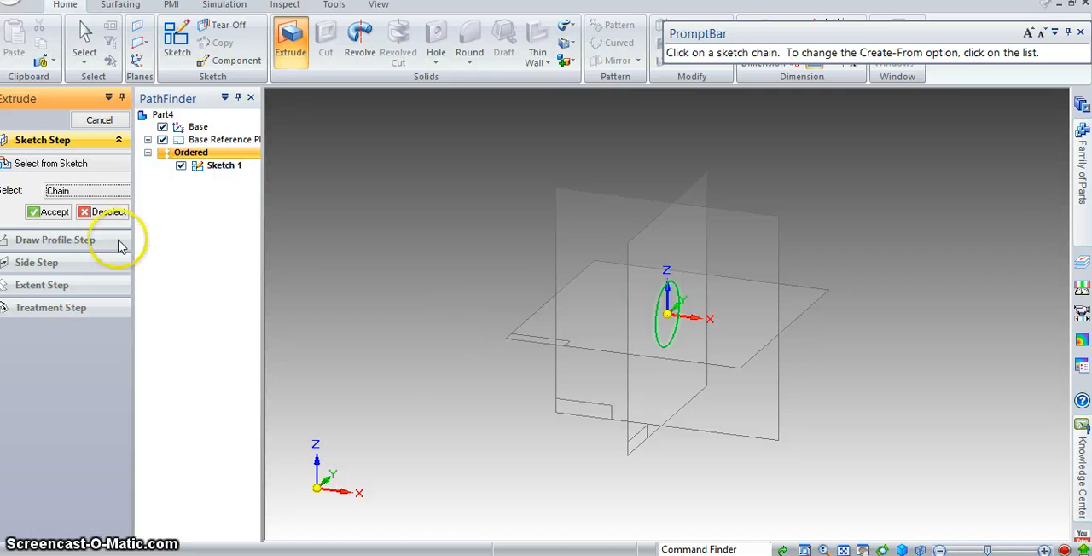
key("alt+Tab")
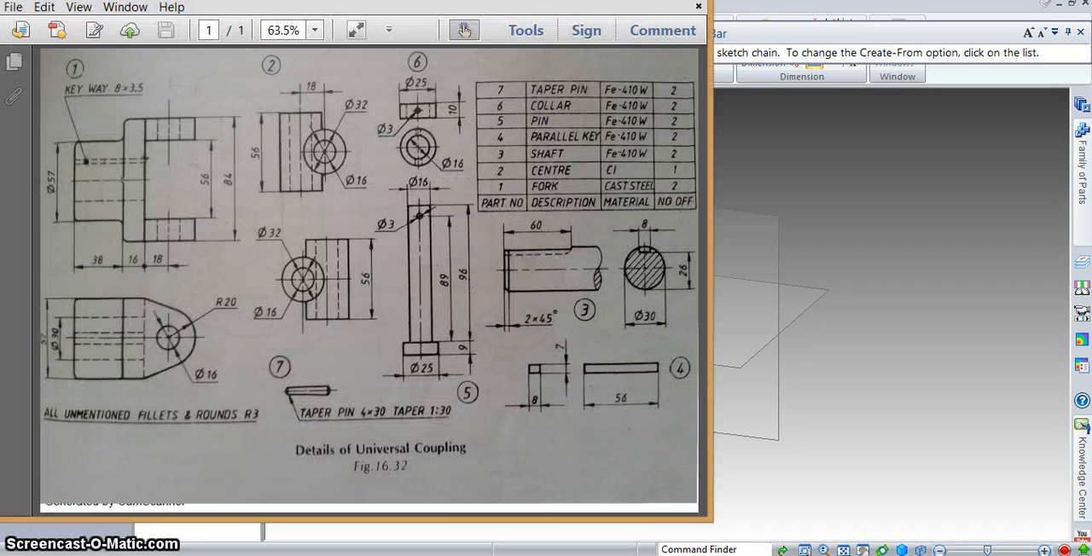
key("alt+Tab")
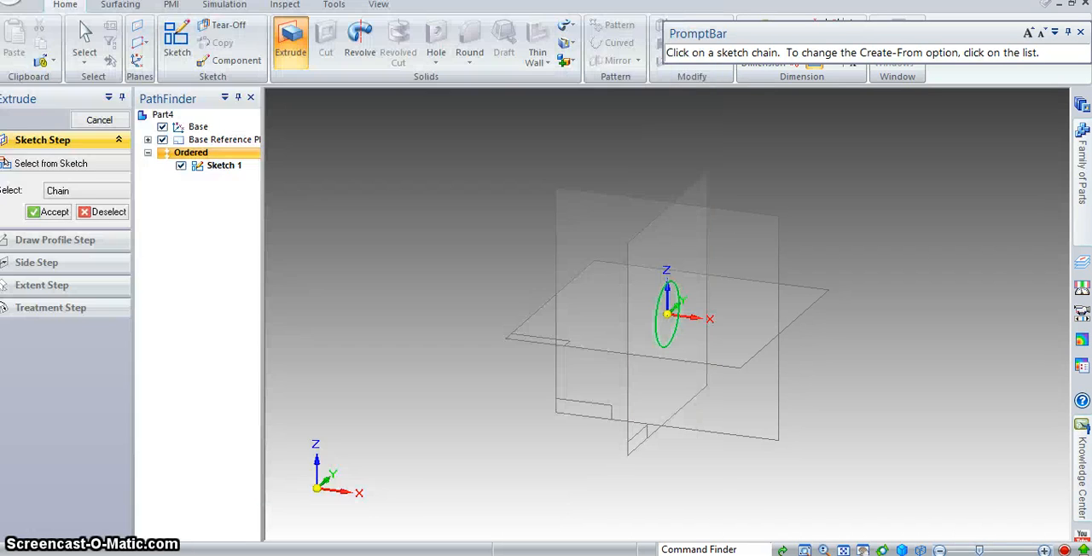
left_click(60, 207)
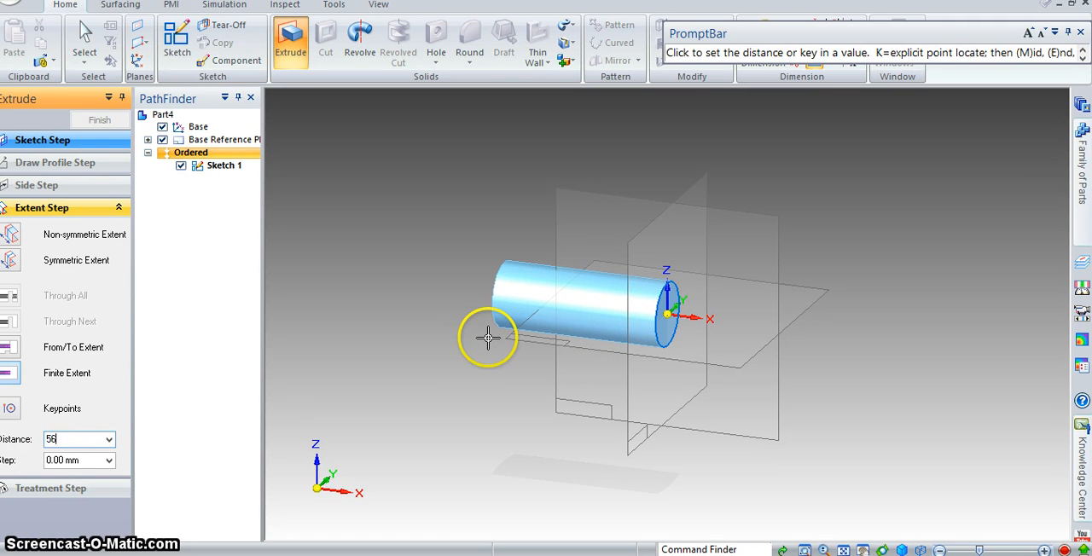
key("Tab")
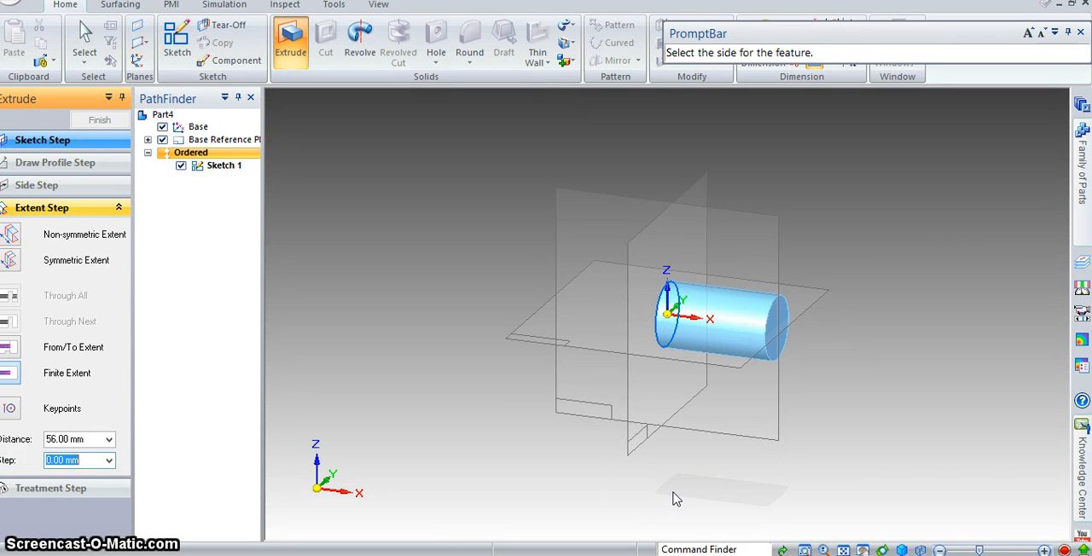
key("Escape")
left_click(293, 52)
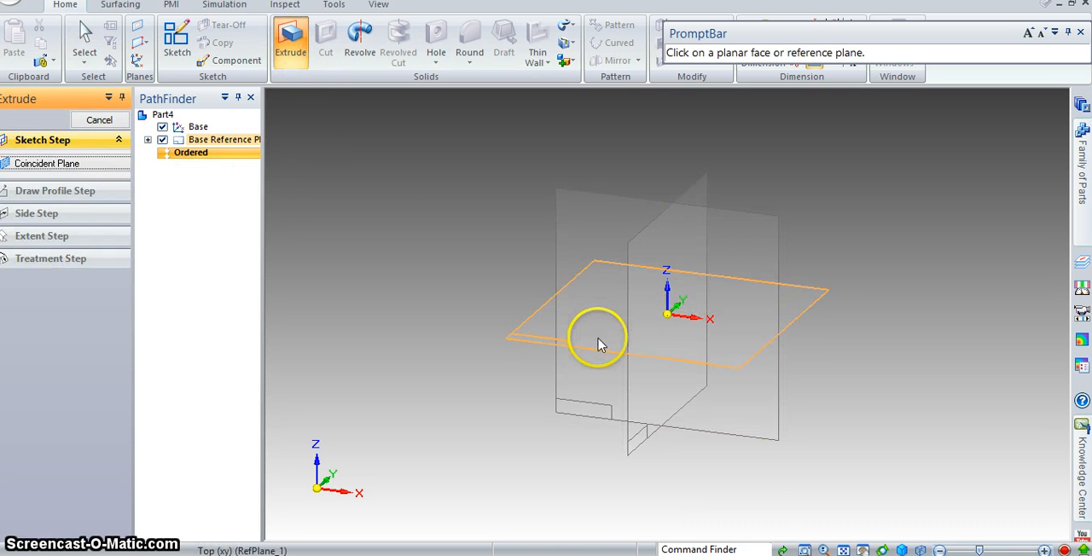
key("Escape")
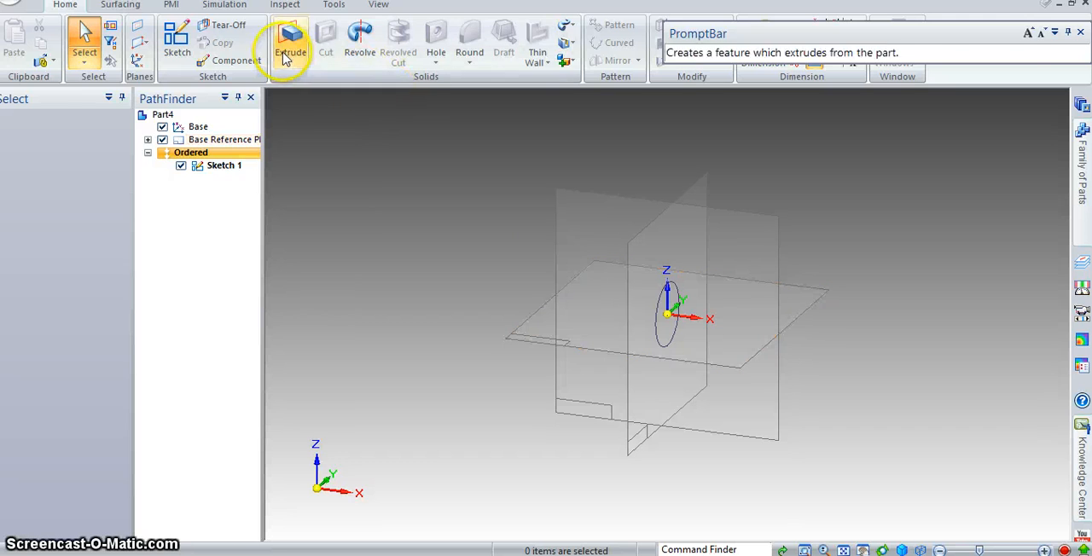
- Try to extrude the circle symmetrically about its plane with a distance of 28 mm, and undo the extrusion
left_click(289, 52)
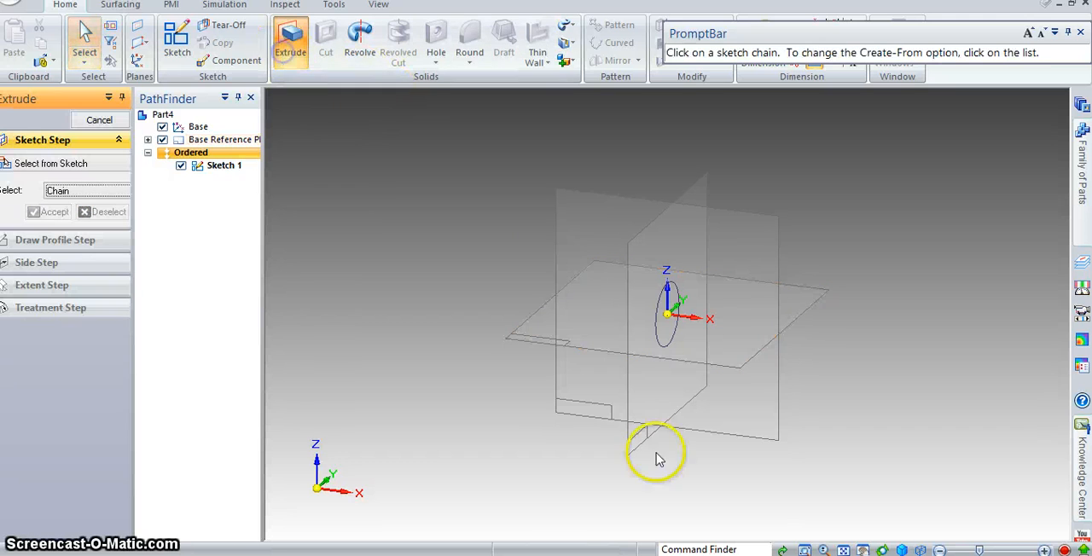
left_click(668, 354)
left_click(53, 211)
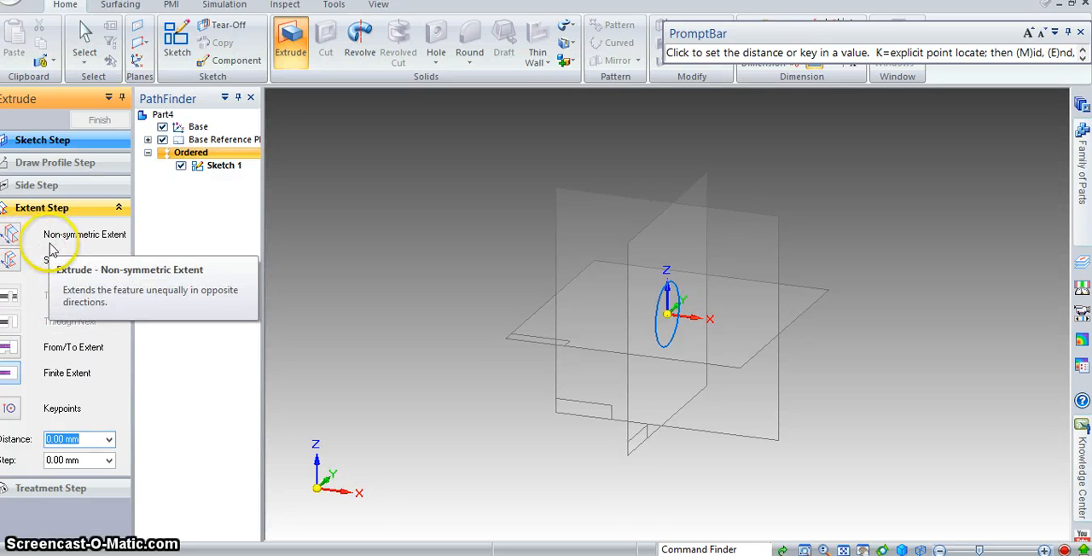
left_click(10, 260)
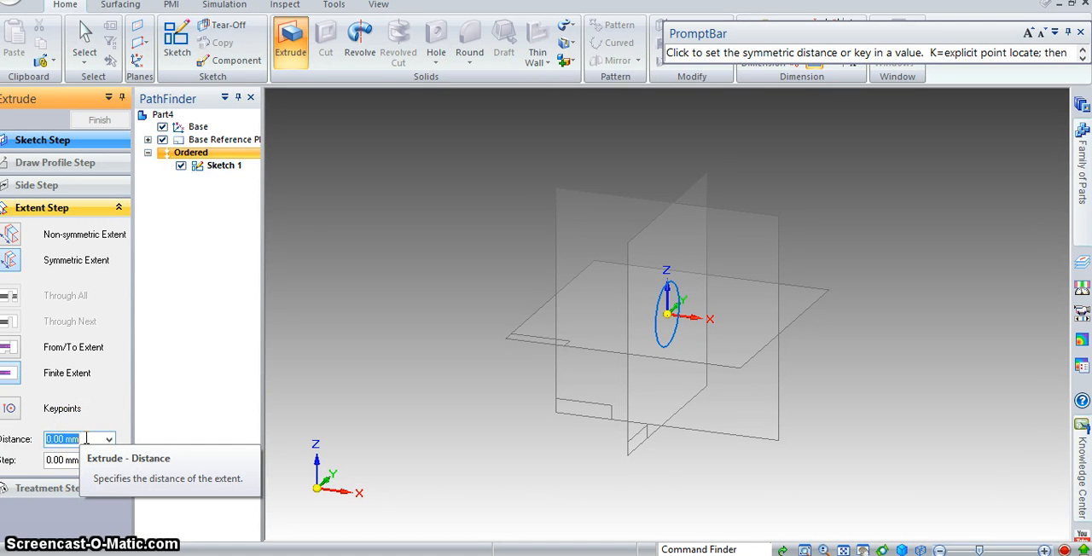
type("28")
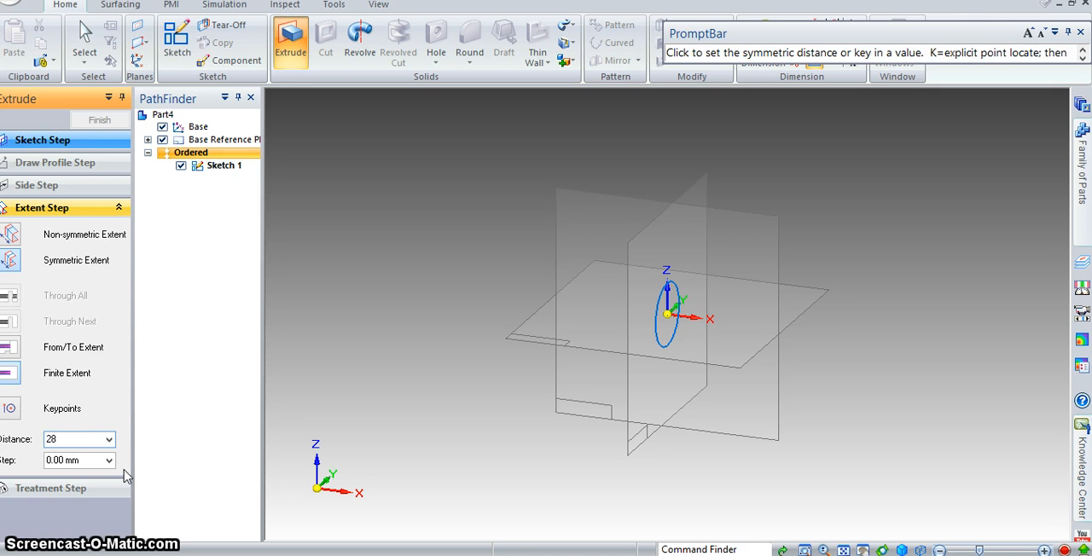
key("Return")
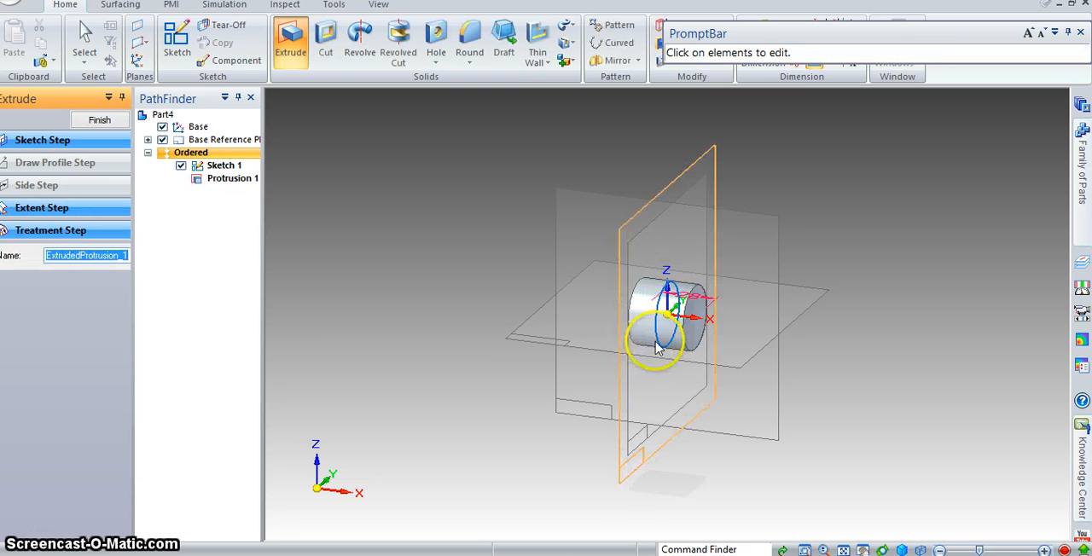
scroll(697, 325, "down", 2)
scroll(697, 323, "up", 1)
scroll(697, 323, "up", 3)
middle_click_drag(666, 344, 583, 429)
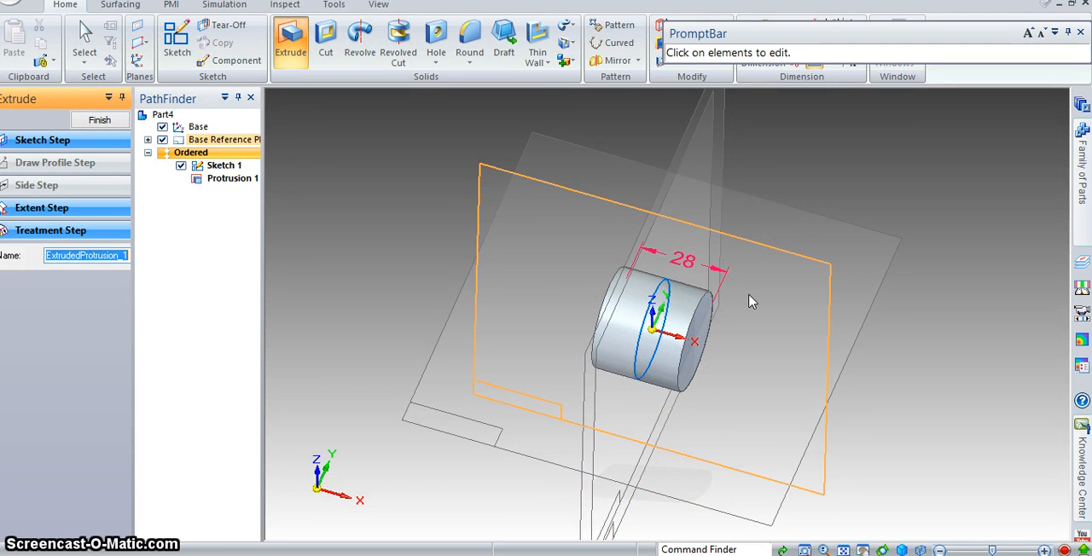
key("ctrl+z")
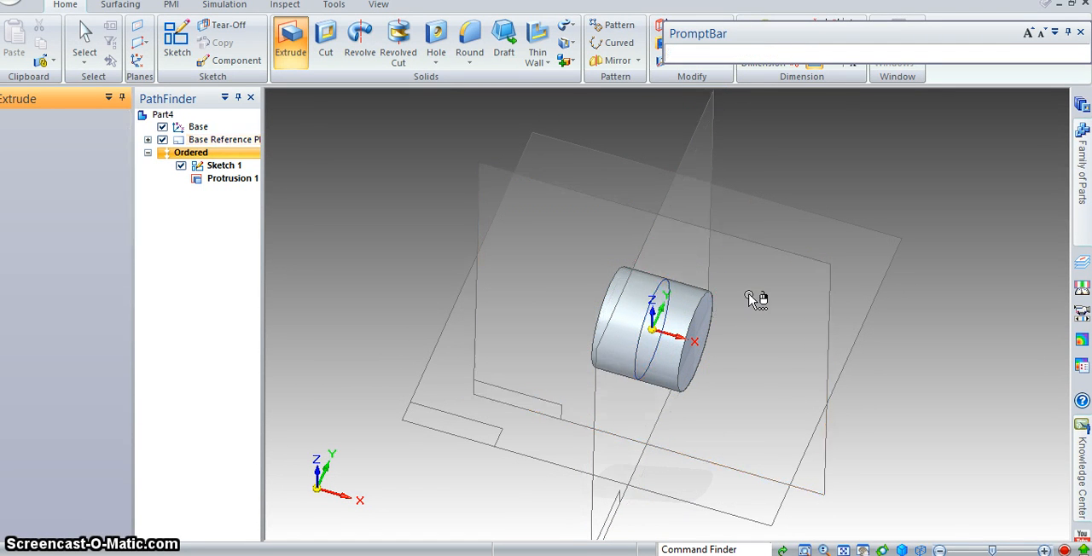
- Extrude the 32 mm circle symmetrically about its sketch plane with a finite distance of 56 mm
left_click(290, 63)
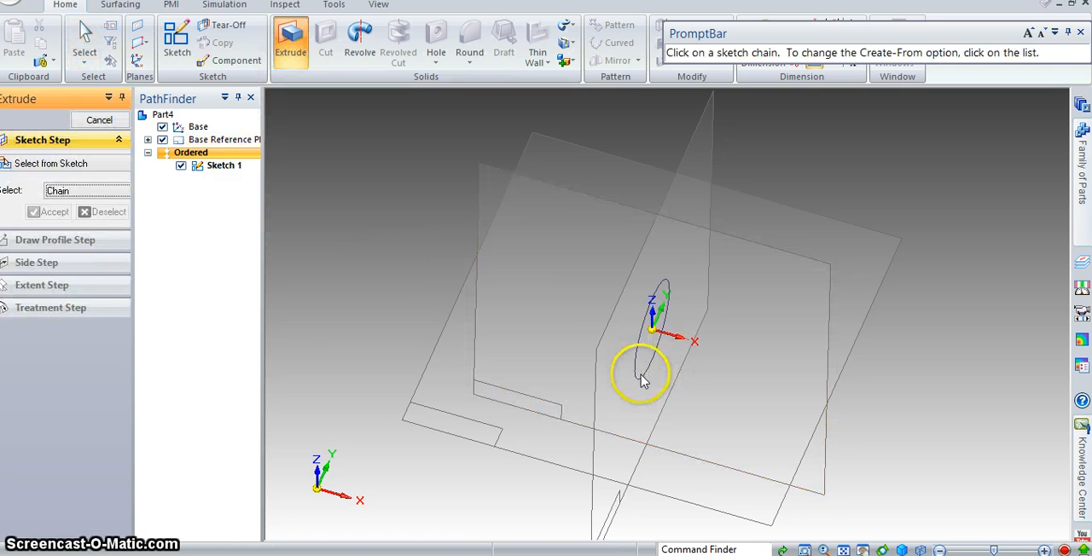
left_click(643, 383)
left_click(53, 212)
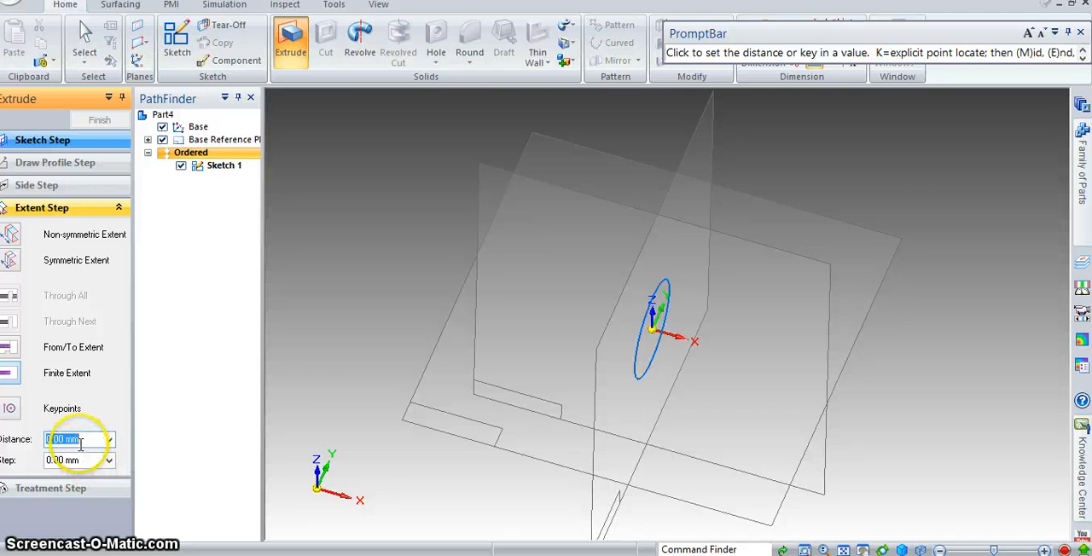
type("56")
key("Tab")
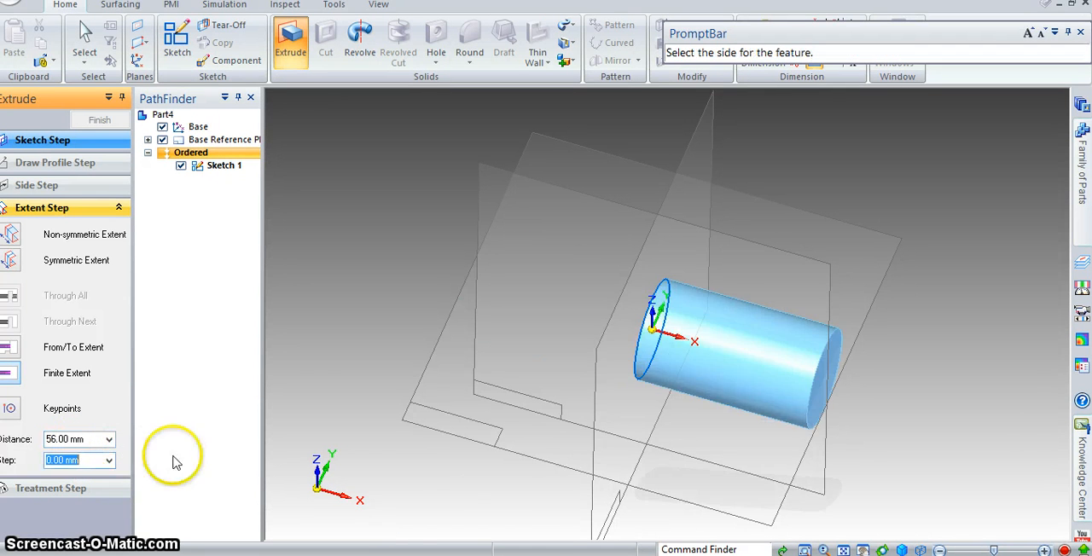
left_click(12, 270)
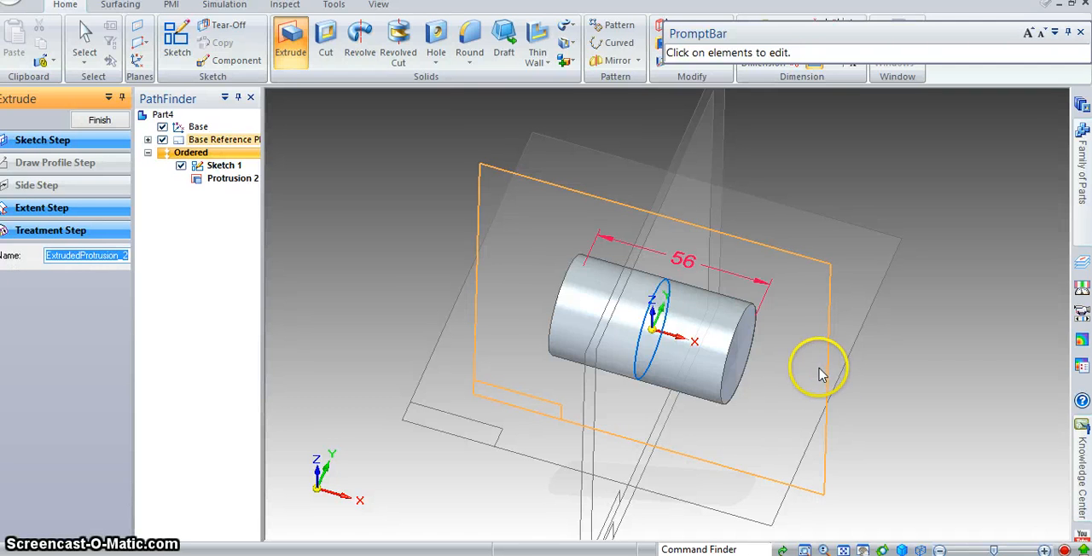
middle_click_drag(855, 400, 841, 415)
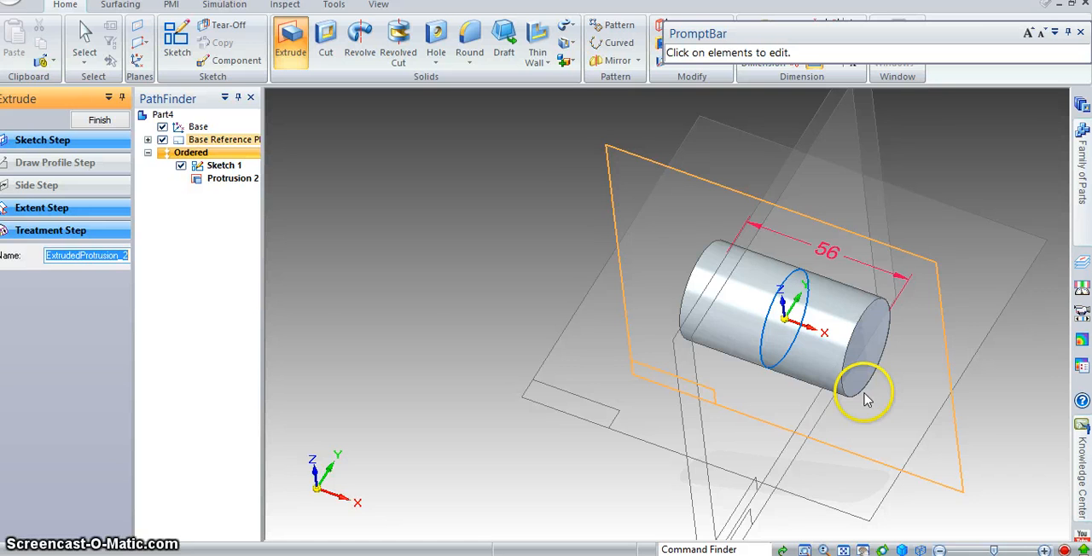
middle_click_drag(848, 360, 674, 361)
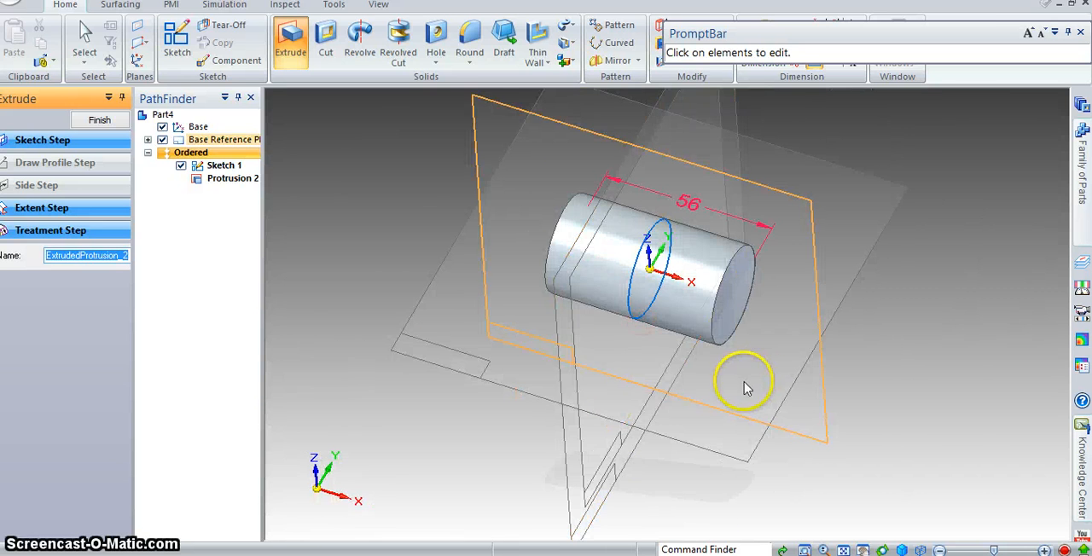
- Sketch an 18 mm vertical line up from the origin on the top (xy) plane, checking the offset in the reference drawing
left_click(175, 65)
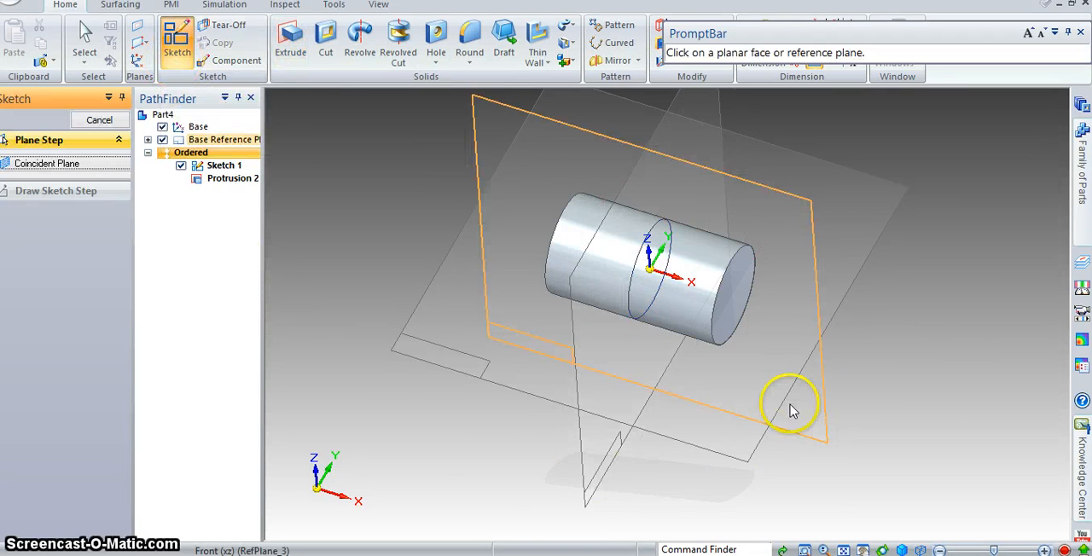
left_click(893, 206)
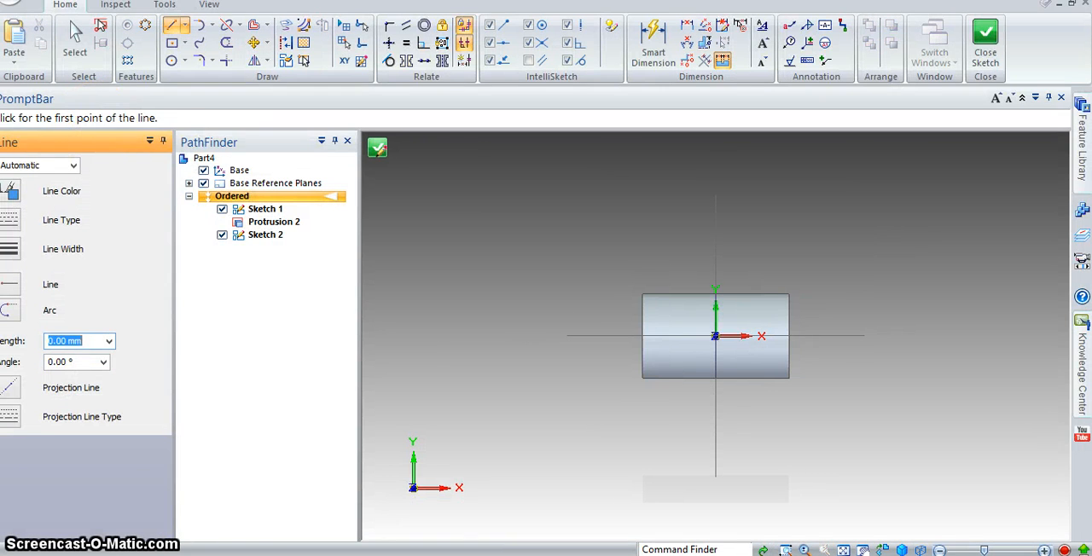
left_click(378, 473)
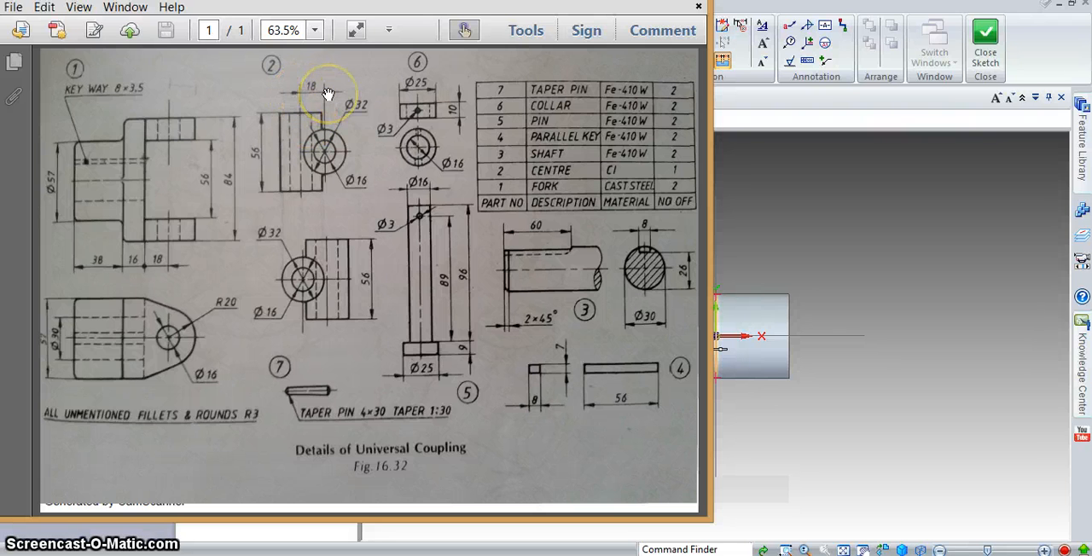
key("alt+Tab")
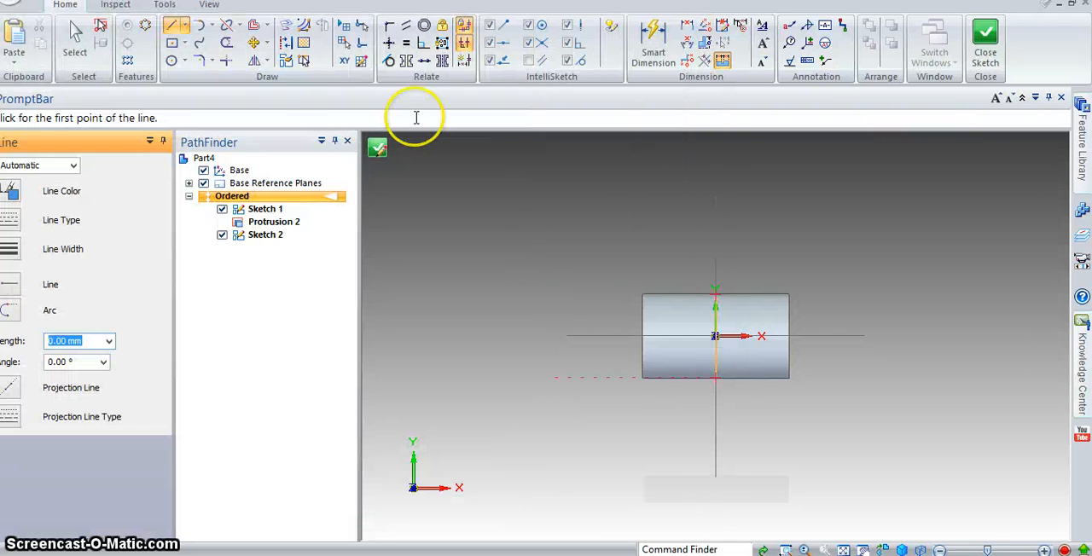
left_click(175, 30)
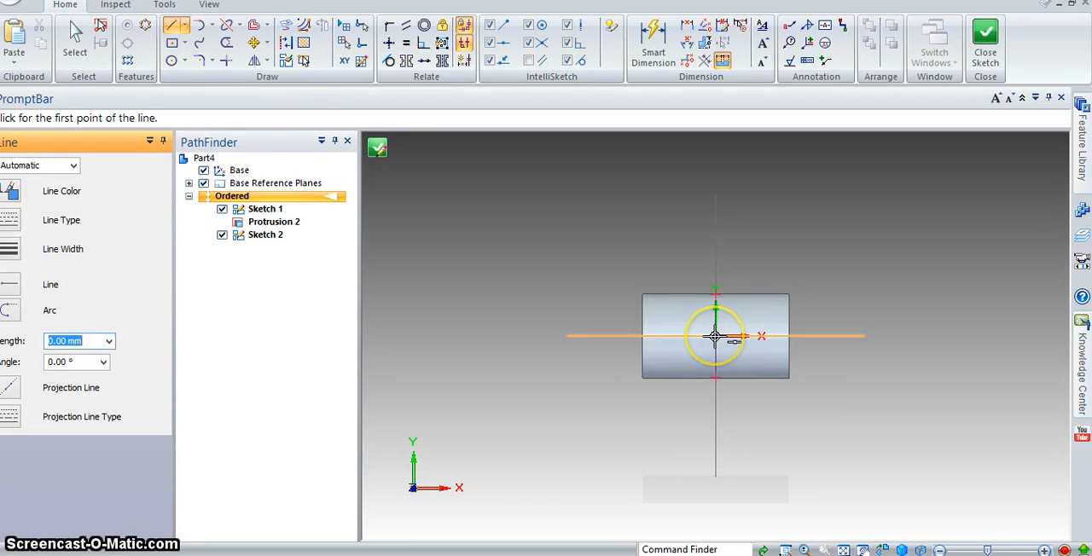
left_click(715, 336)
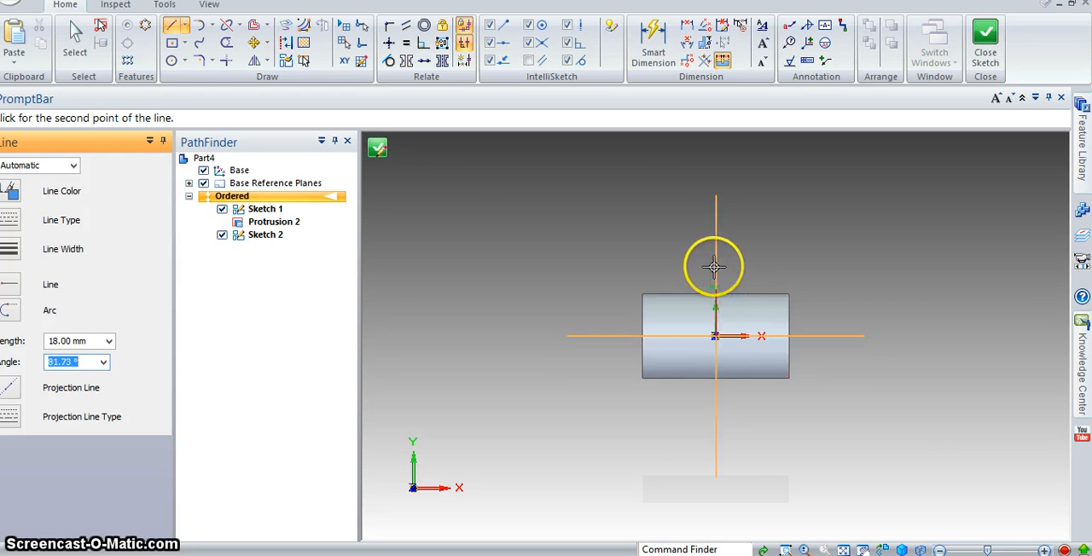
left_click(715, 271)
key("Escape")
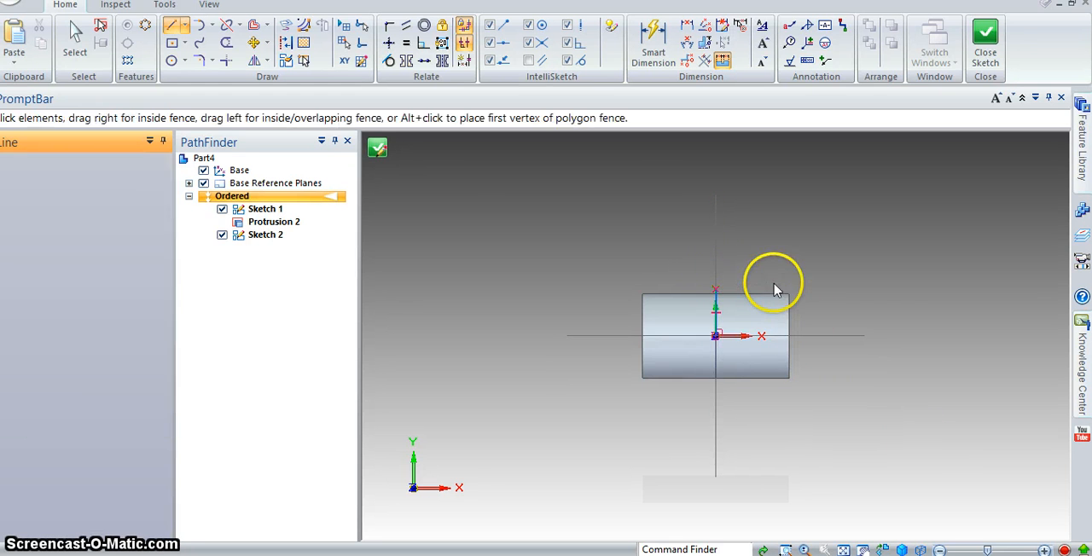
- Add a 32 mm diameter circle centred on the upper end of the 18 mm line and close the sketch
scroll(739, 316, "up", 5)
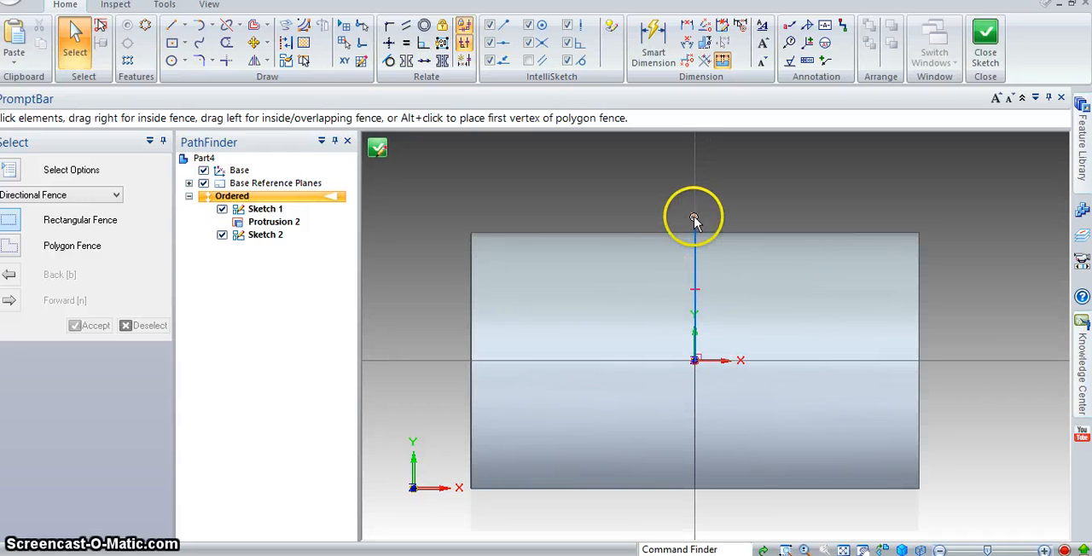
left_click(172, 60)
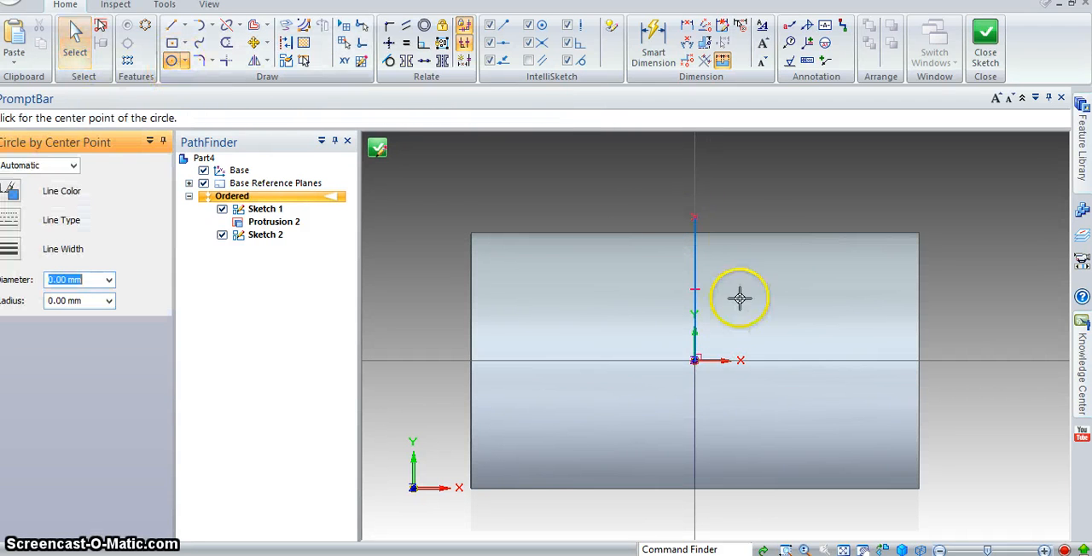
left_click(695, 218)
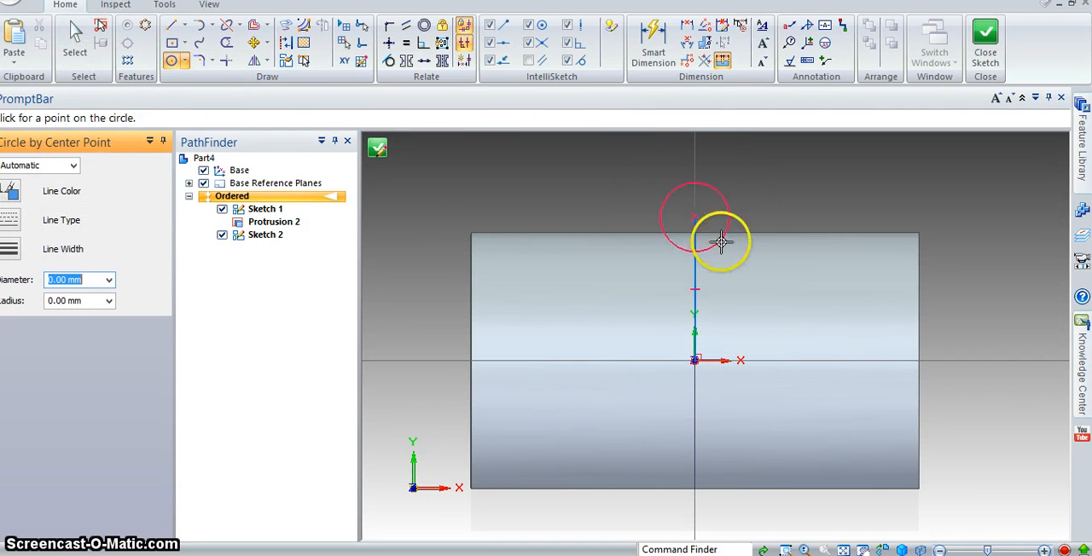
left_click(755, 272)
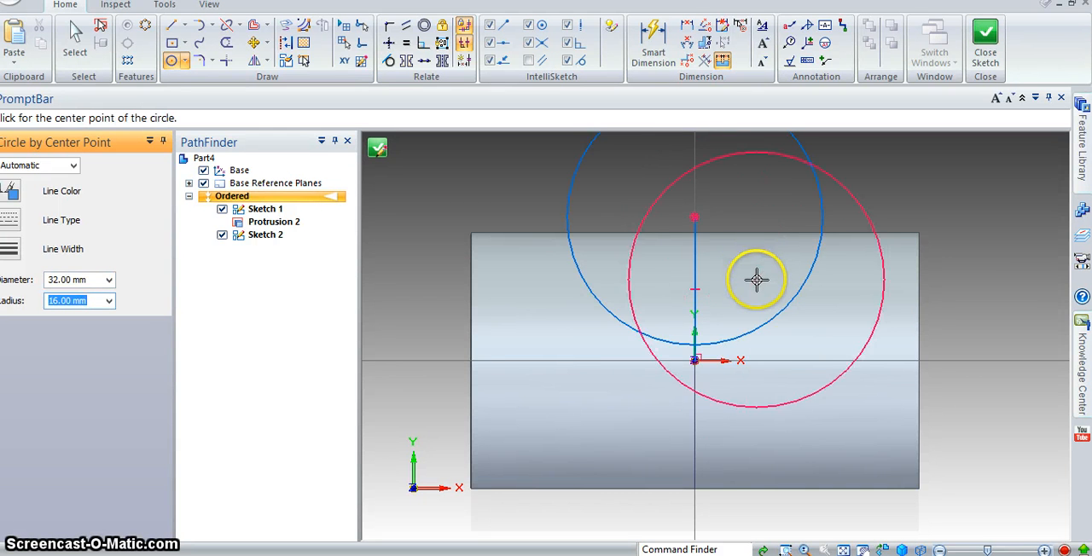
middle_click_drag(731, 293, 721, 359, "shift")
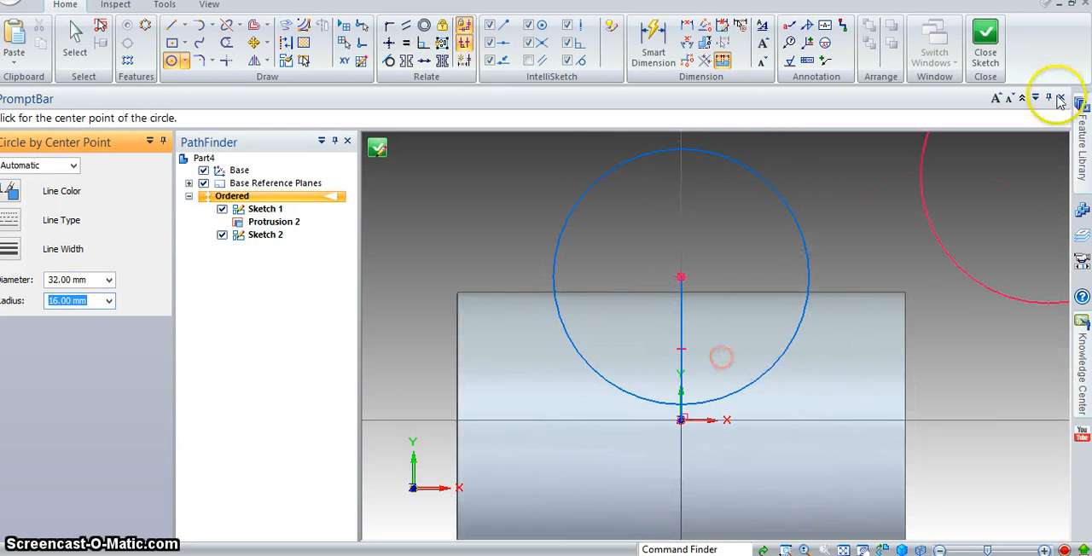
left_click(990, 49)
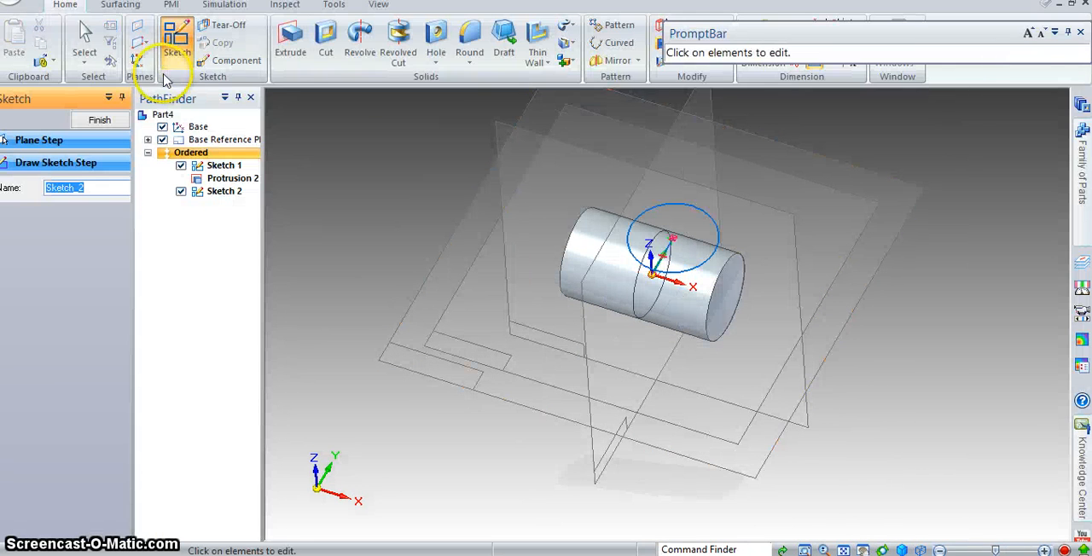
- Extrude the offset 32 mm circle symmetrically about its sketch plane with a finite distance of 56 mm
left_click(290, 73)
left_click(717, 224)
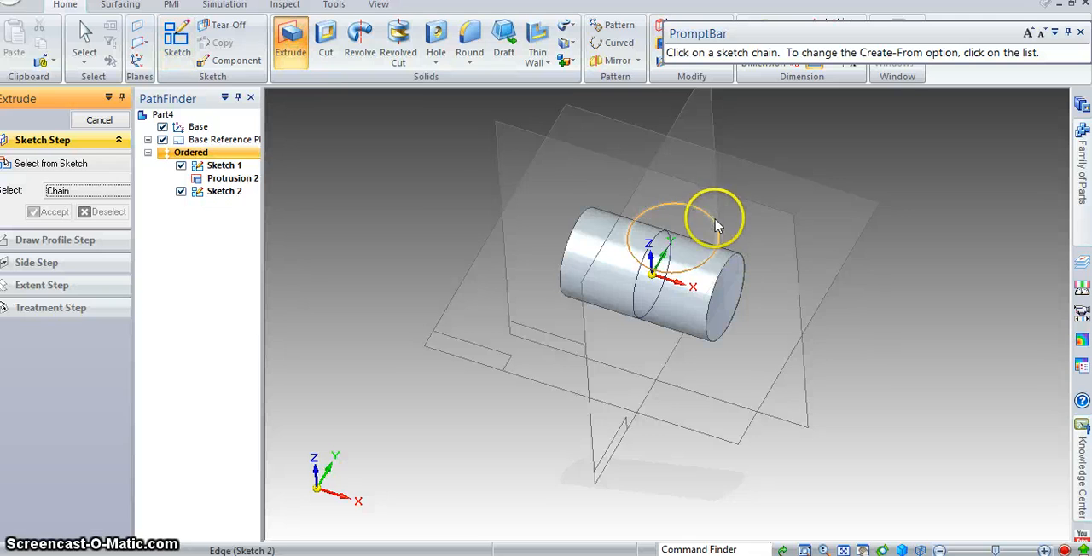
left_click(54, 215)
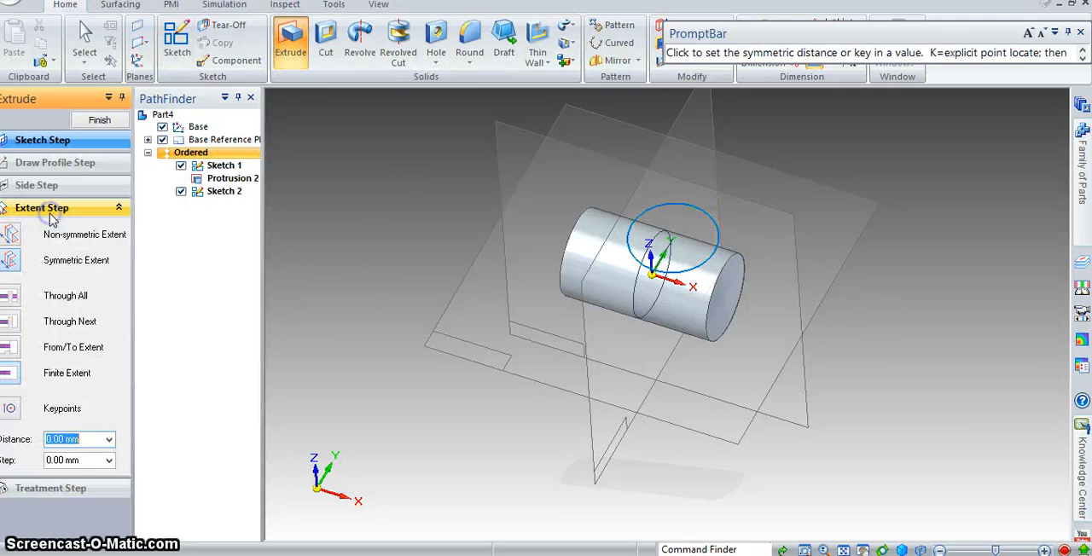
left_click(9, 261)
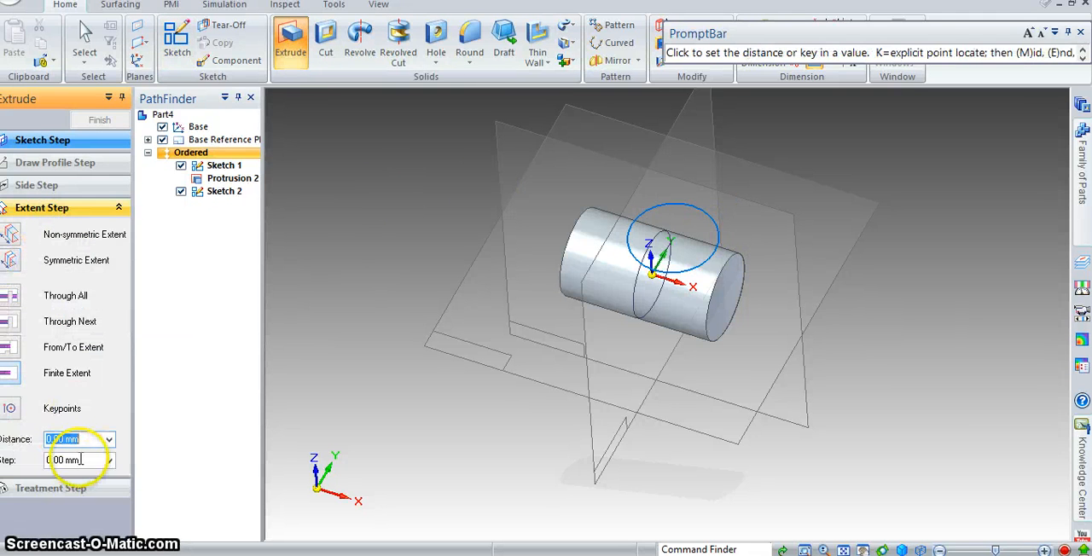
type("50")
key("Tab")
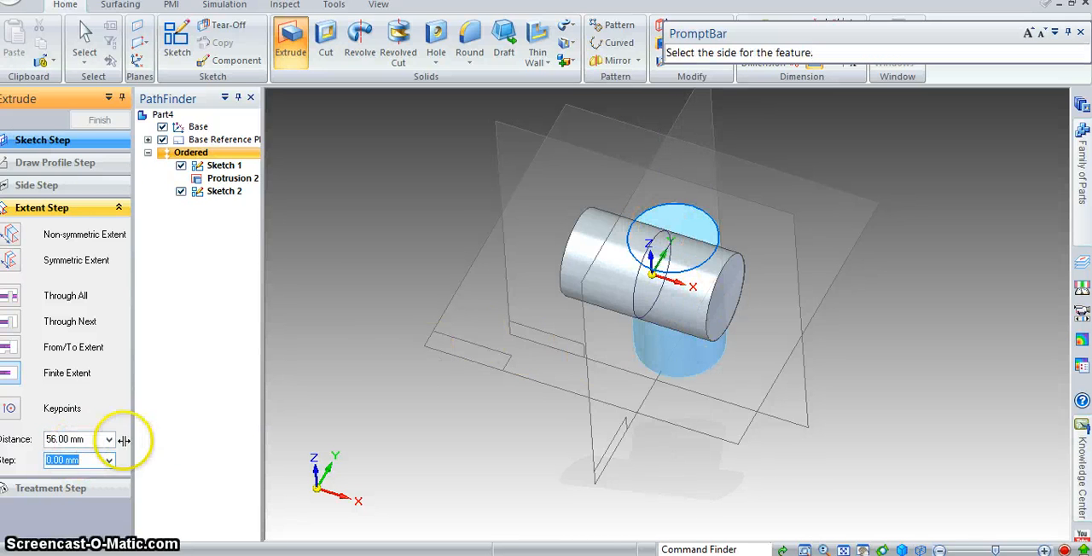
middle_click_drag(822, 355, 792, 332)
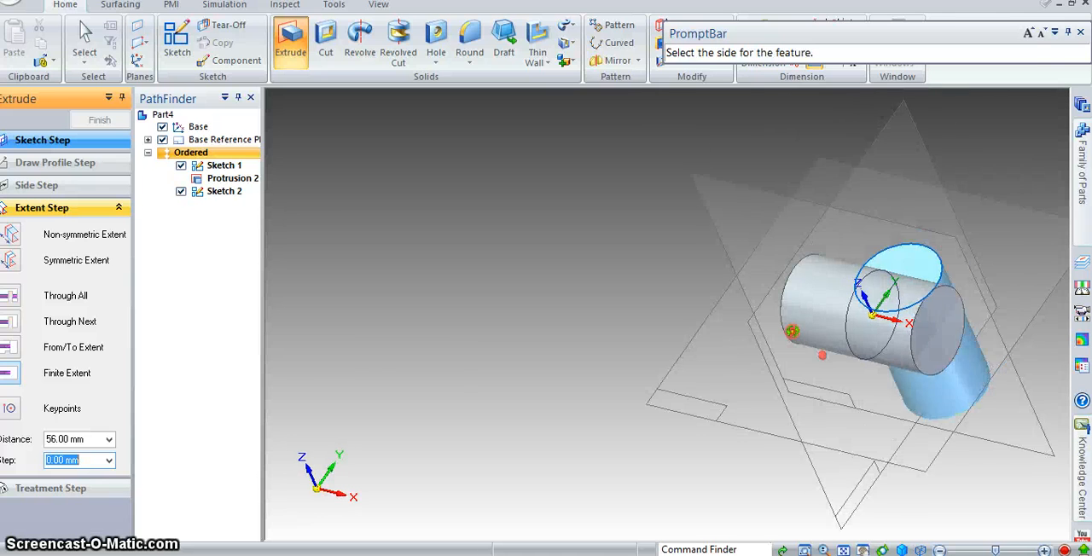
left_click(16, 263)
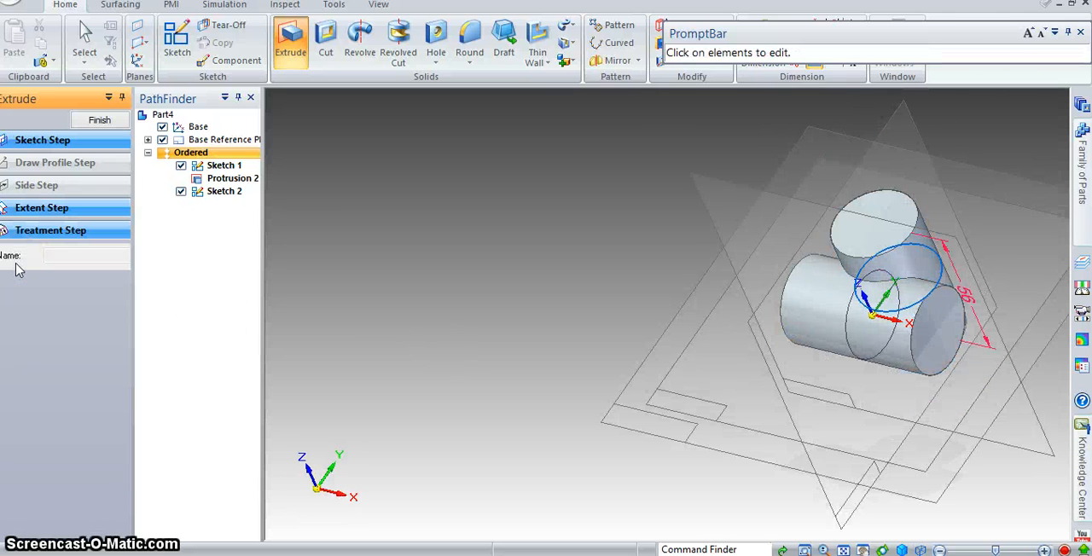
middle_click_drag(790, 285, 419, 285, "shift")
middle_click_drag(714, 341, 719, 417)
left_click(668, 334)
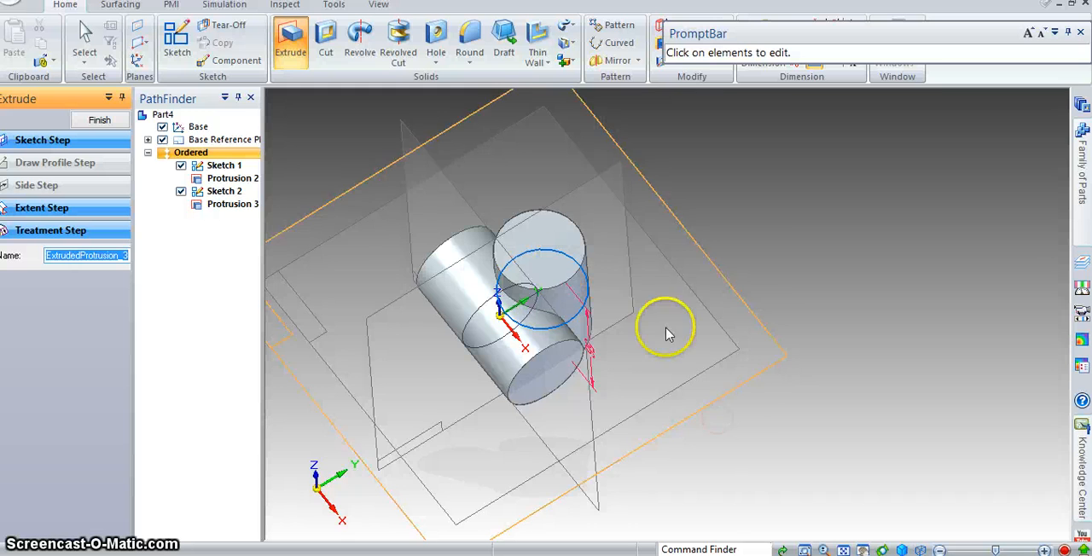
middle_click_drag(641, 232, 720, 290)
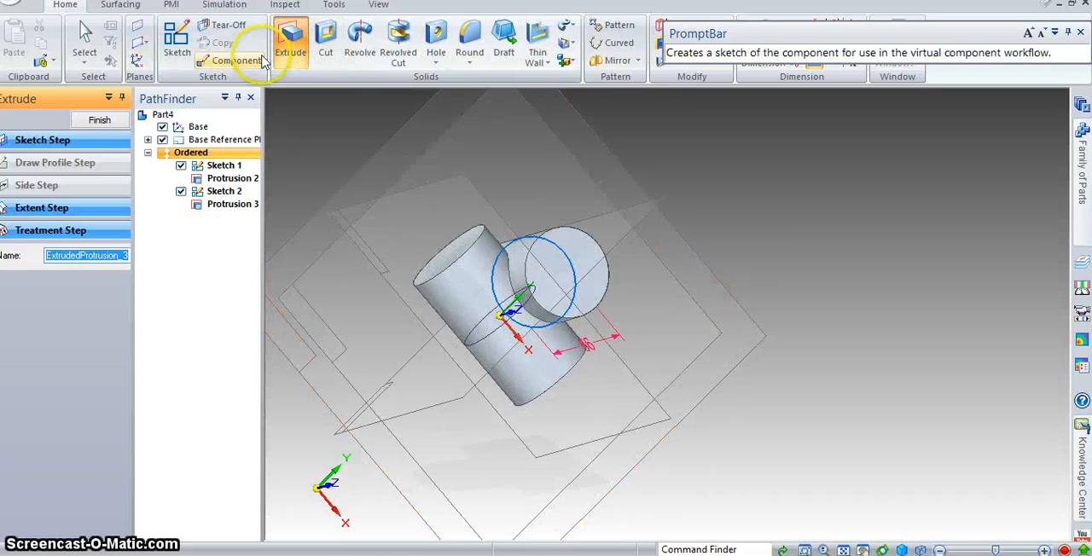
left_click(177, 39)
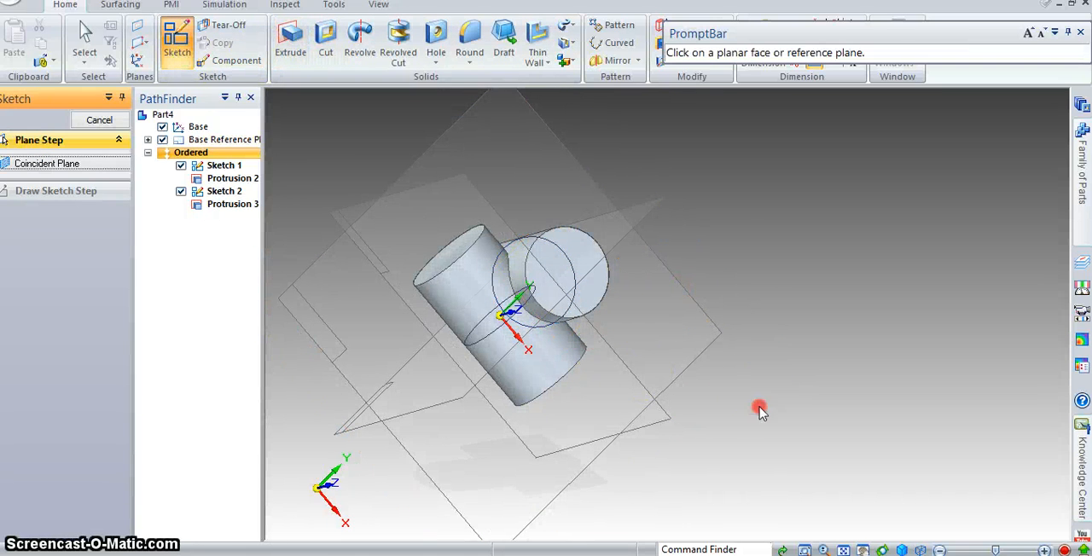
middle_click_drag(759, 410, 715, 417)
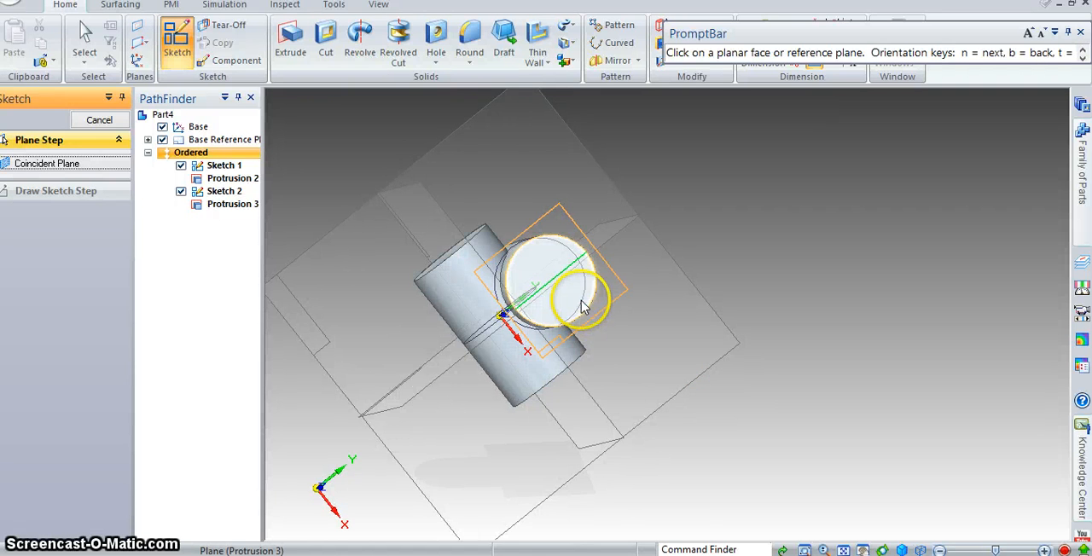
left_click(586, 307)
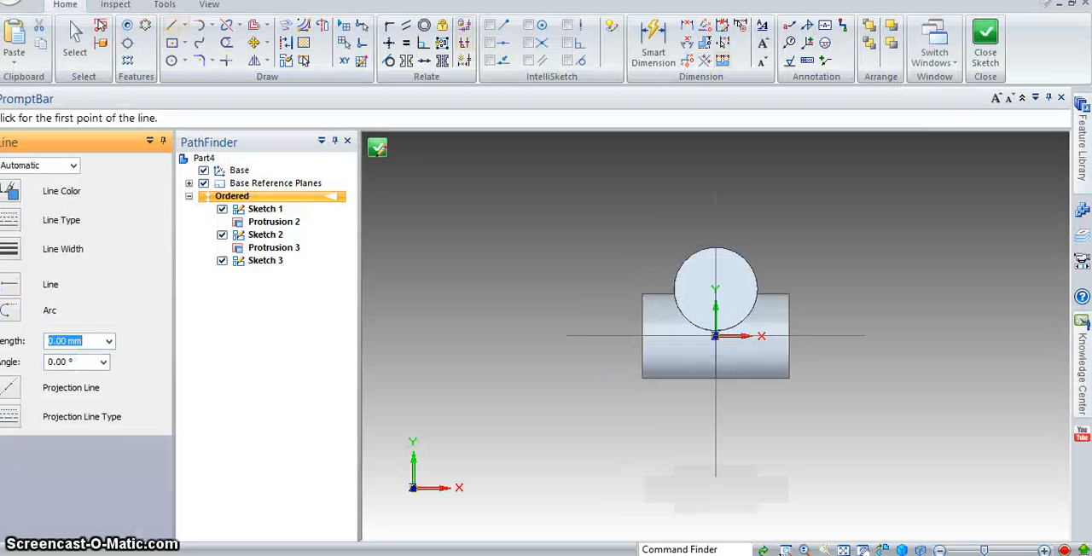
left_click(971, 42)
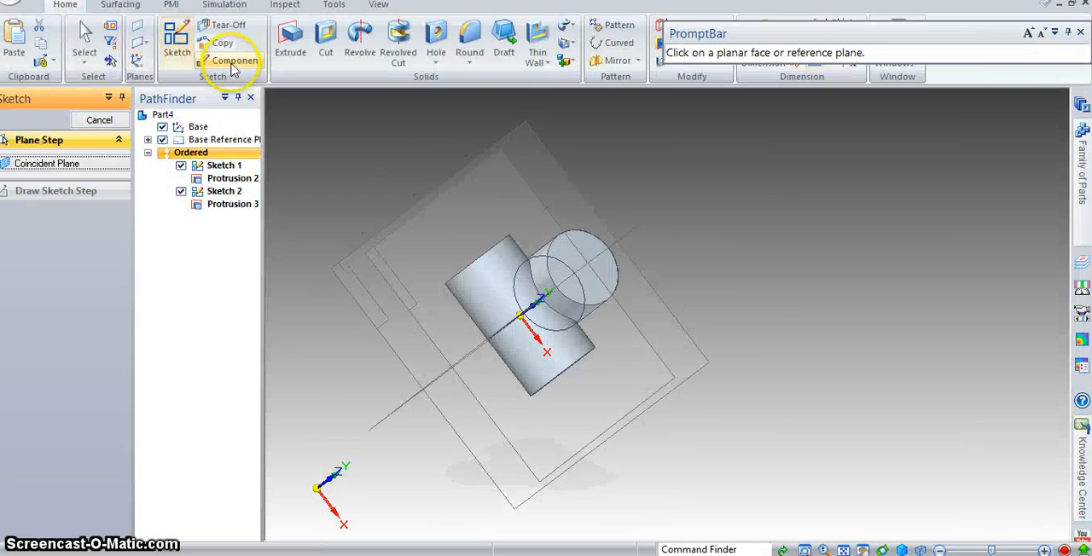
- Sketch a 16 mm diameter circle concentric with the second cylinder on its end face and close the sketch
left_click(175, 46)
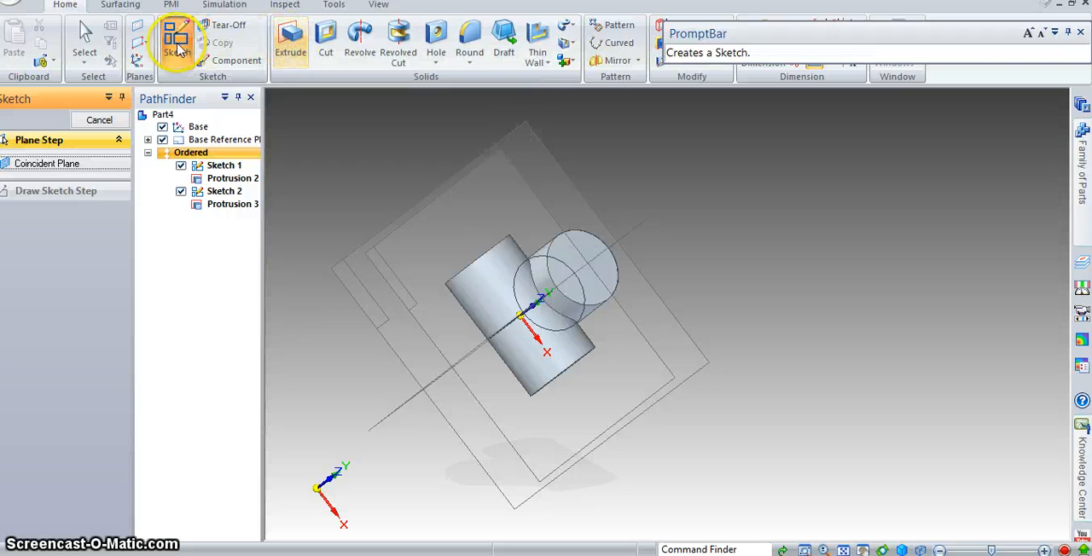
left_click(606, 275)
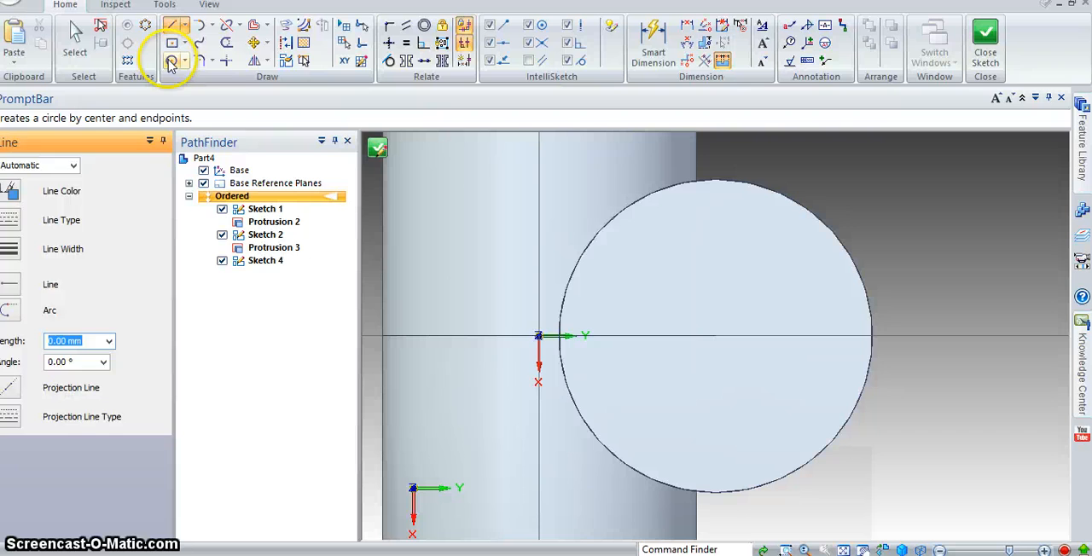
left_click(172, 61)
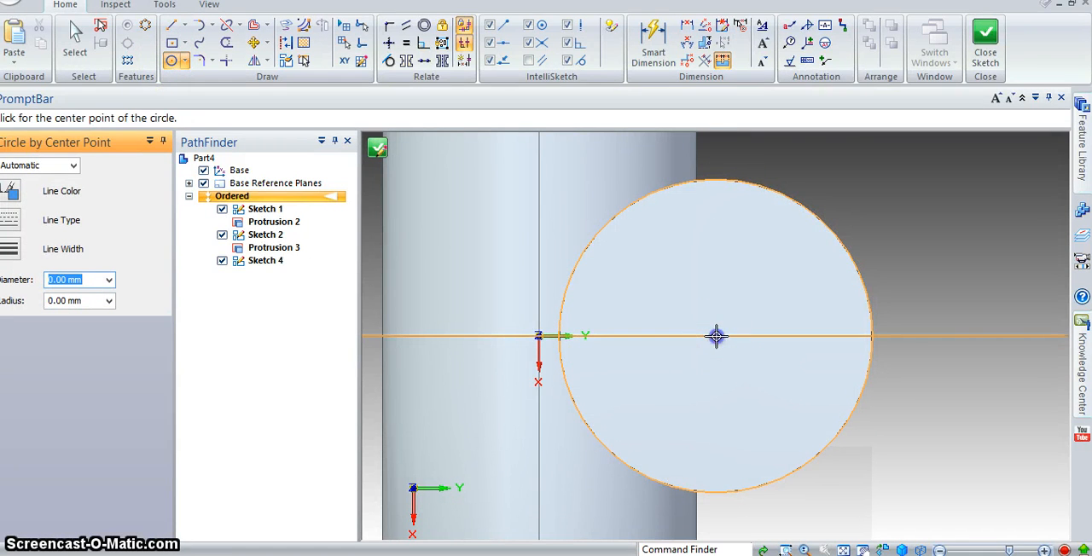
left_click_drag(717, 336, 795, 376)
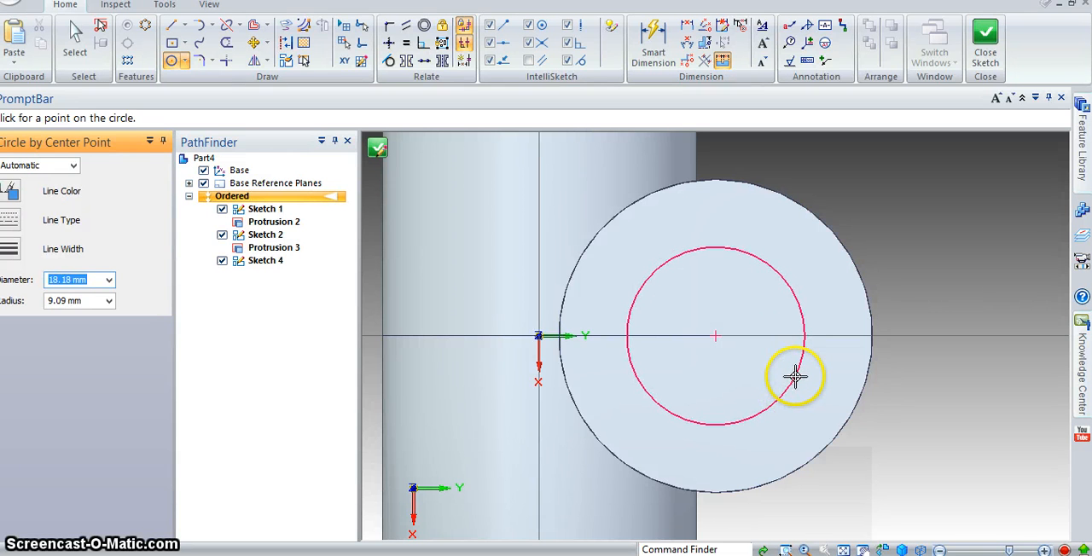
key("Return")
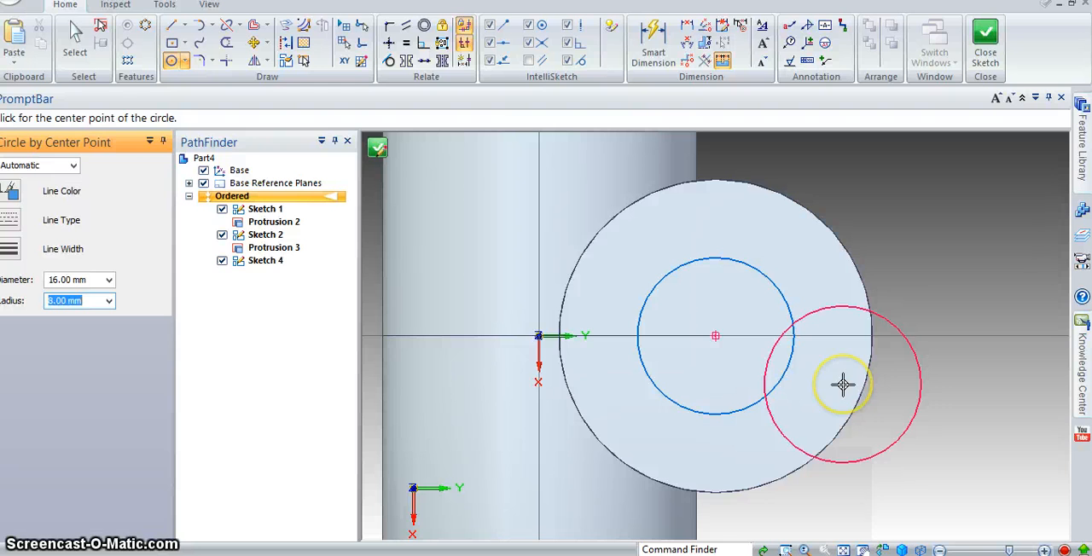
key("Escape")
left_click(985, 53)
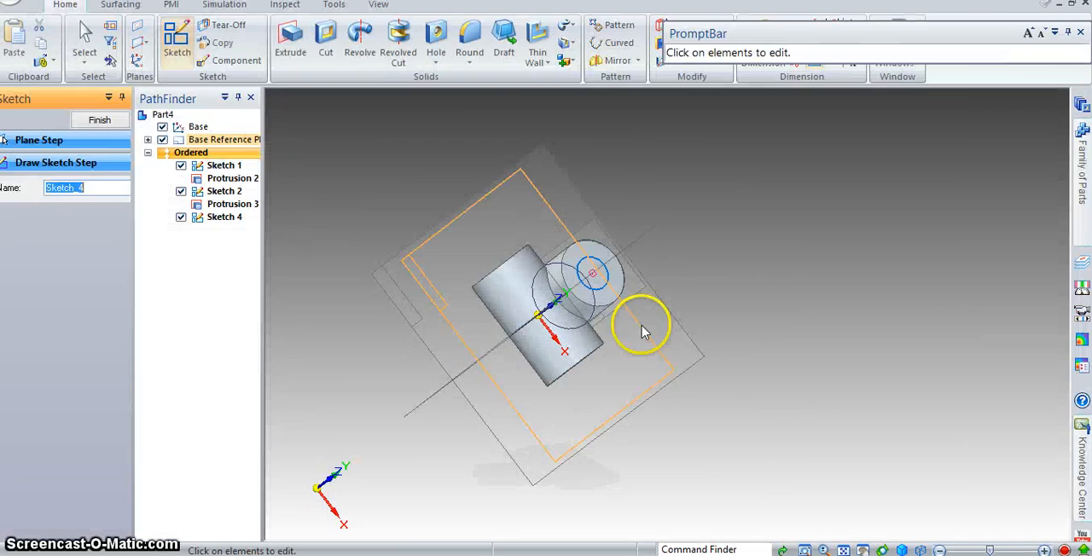
- Cut the 16 mm circle through the second cylinder to its opposite end edge, a finite depth of 56 mm
left_click(325, 41)
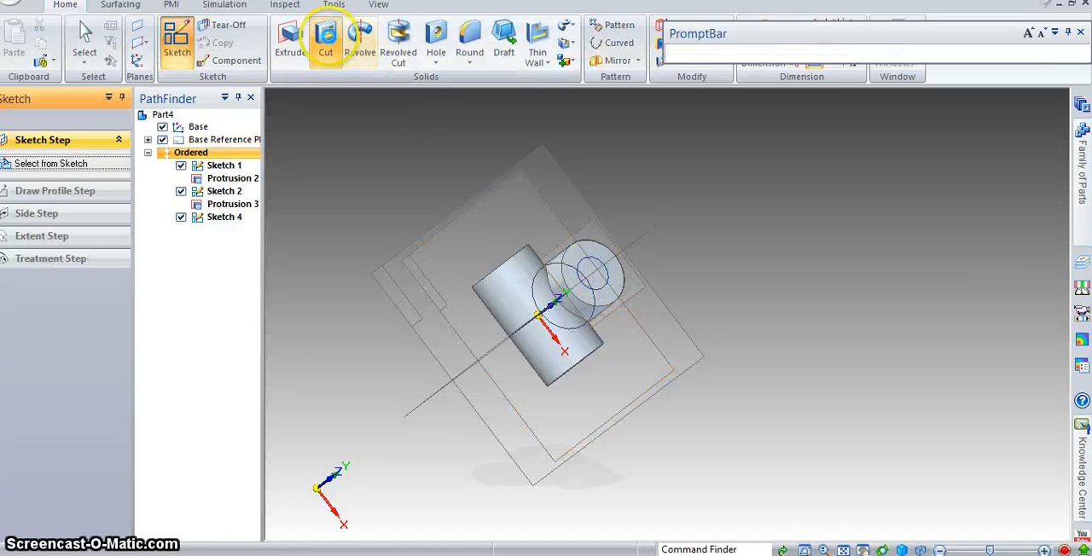
left_click(608, 274)
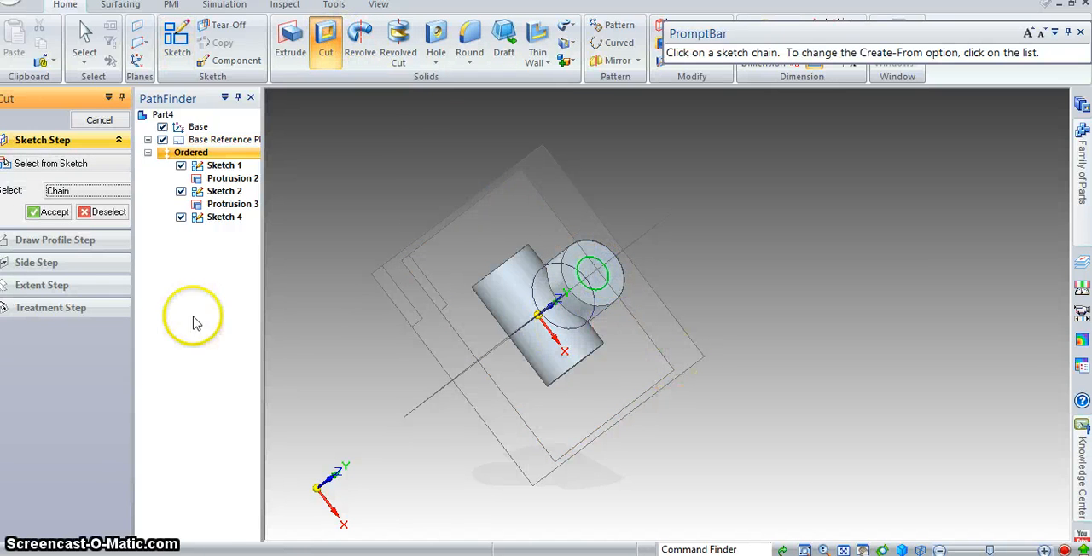
left_click(49, 211)
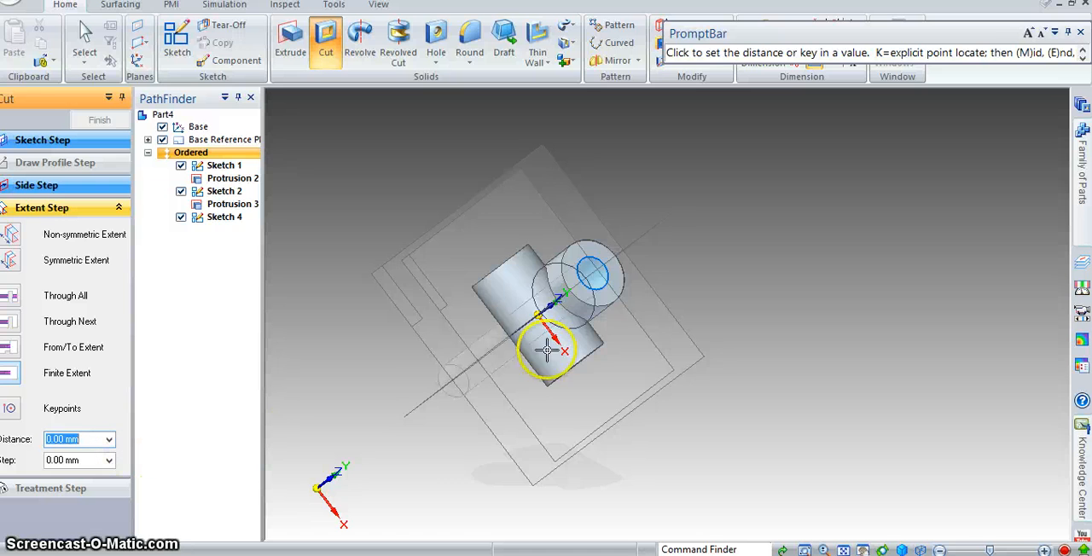
middle_click_drag(677, 209, 453, 447)
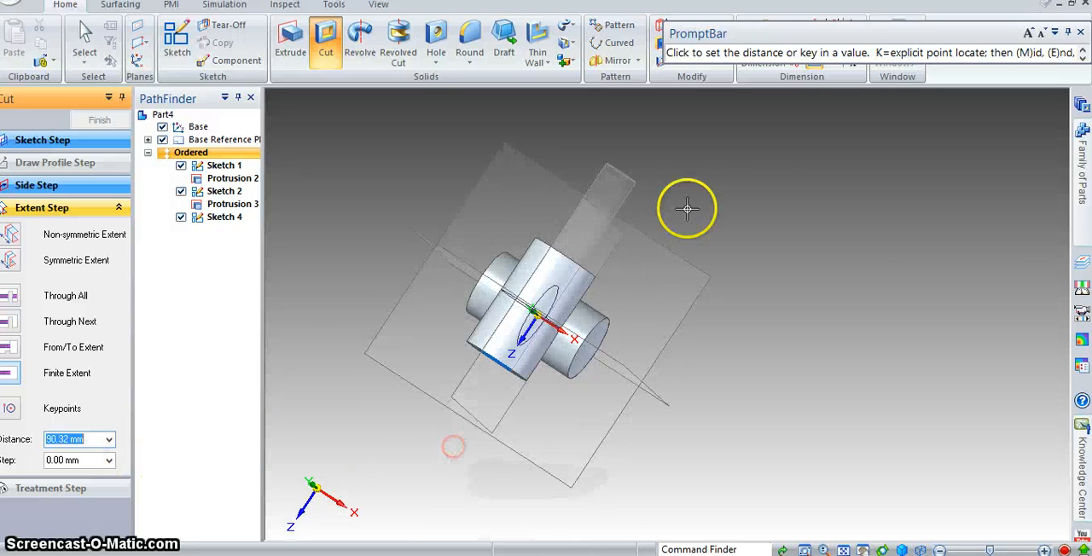
middle_click_drag(687, 223, 588, 302)
left_click(604, 298)
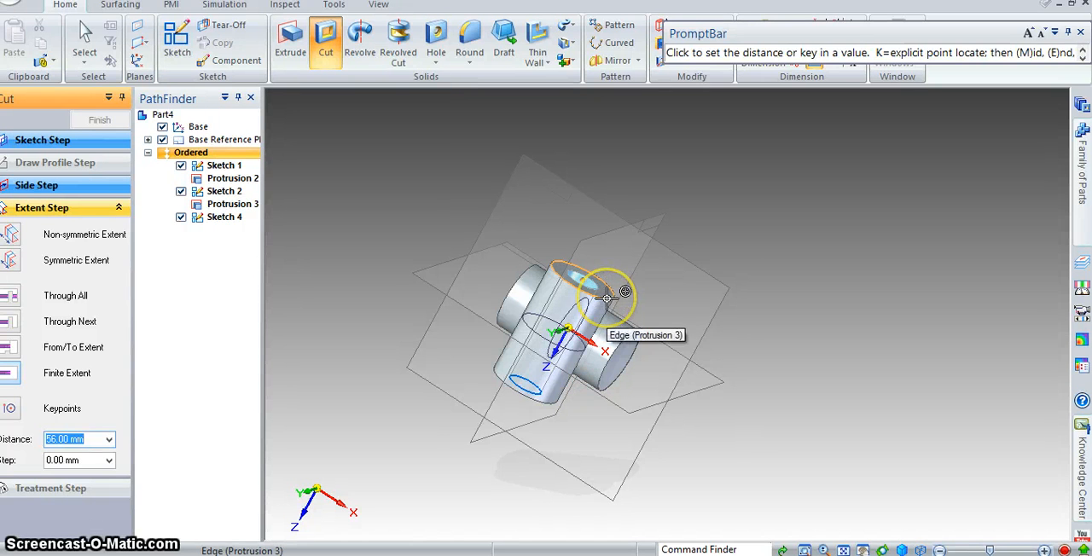
- Sketch a 16 mm diameter circle concentric with the first cylinder on its end face and close the sketch
middle_click_drag(609, 307, 630, 251)
left_click(177, 38)
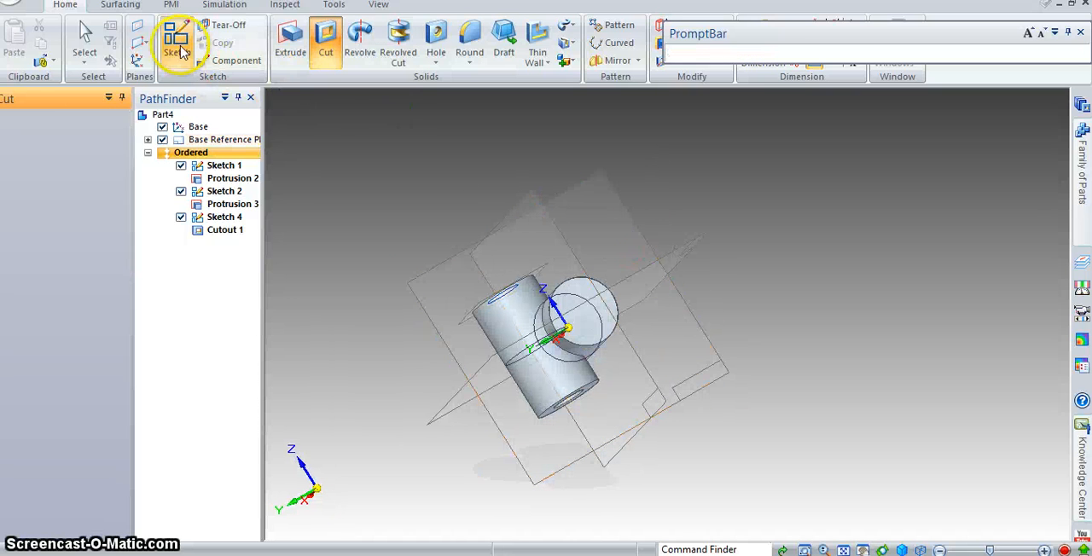
left_click(619, 310)
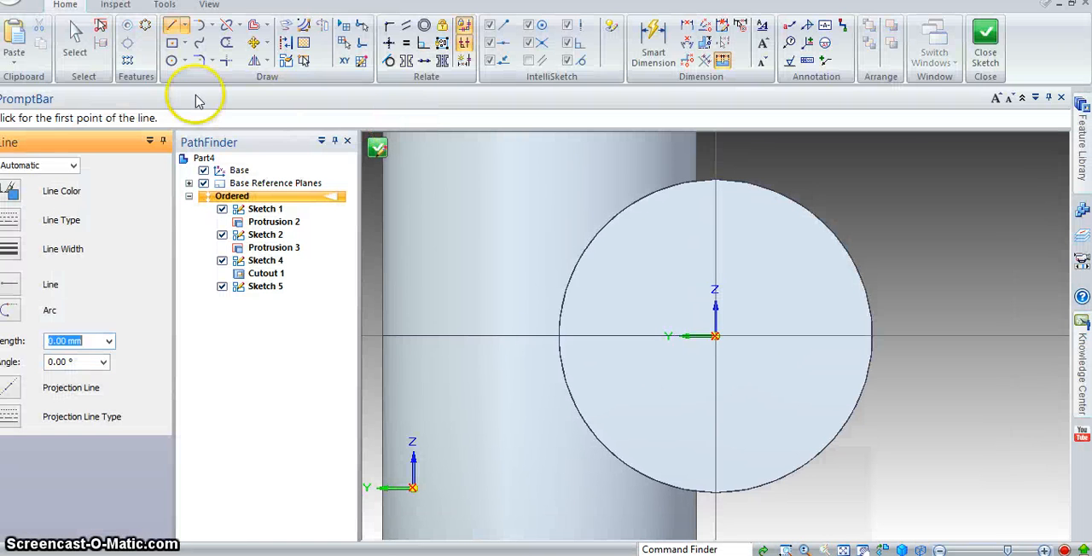
left_click(171, 61)
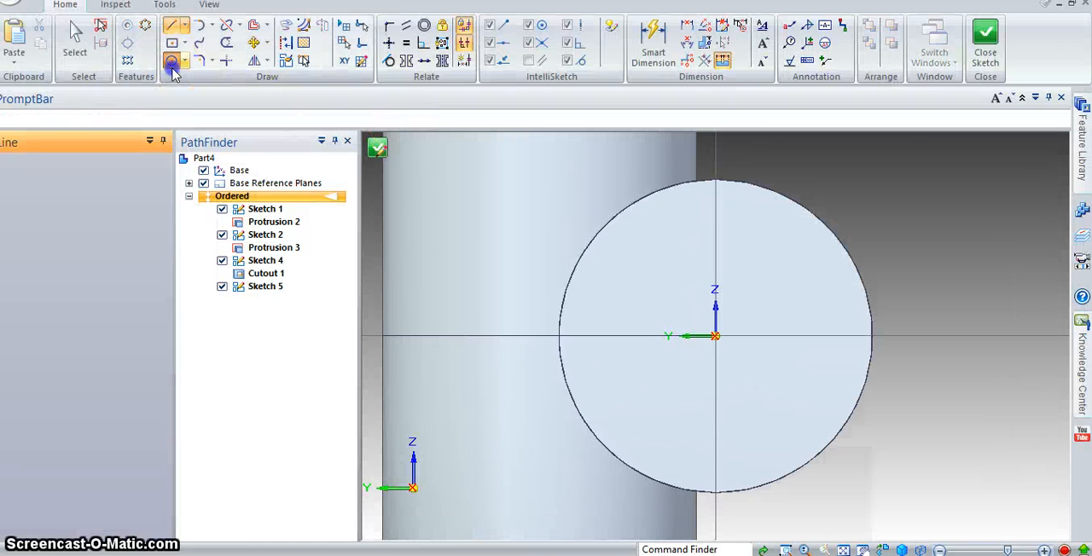
left_click(715, 337)
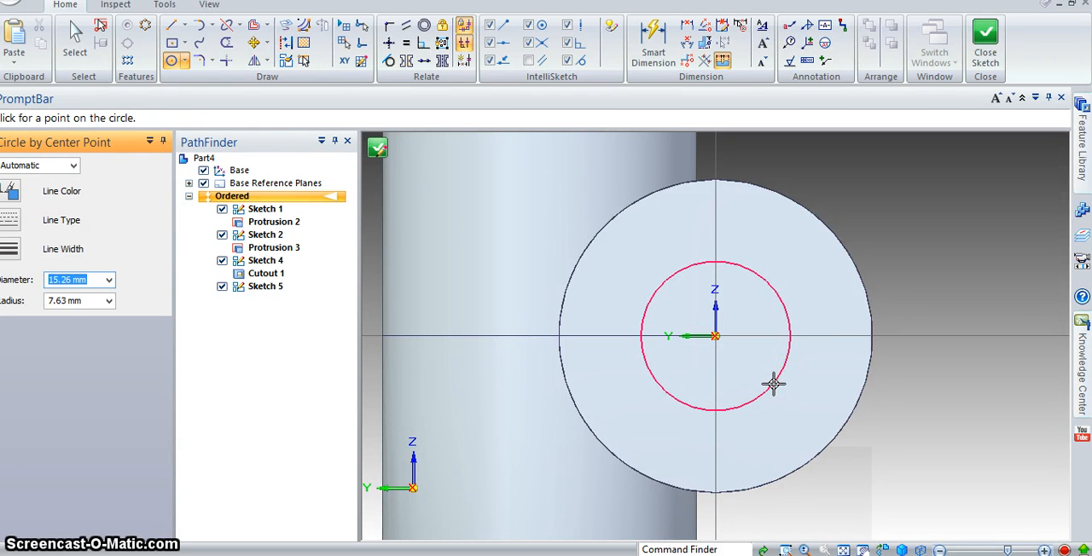
type("16")
key("Return")
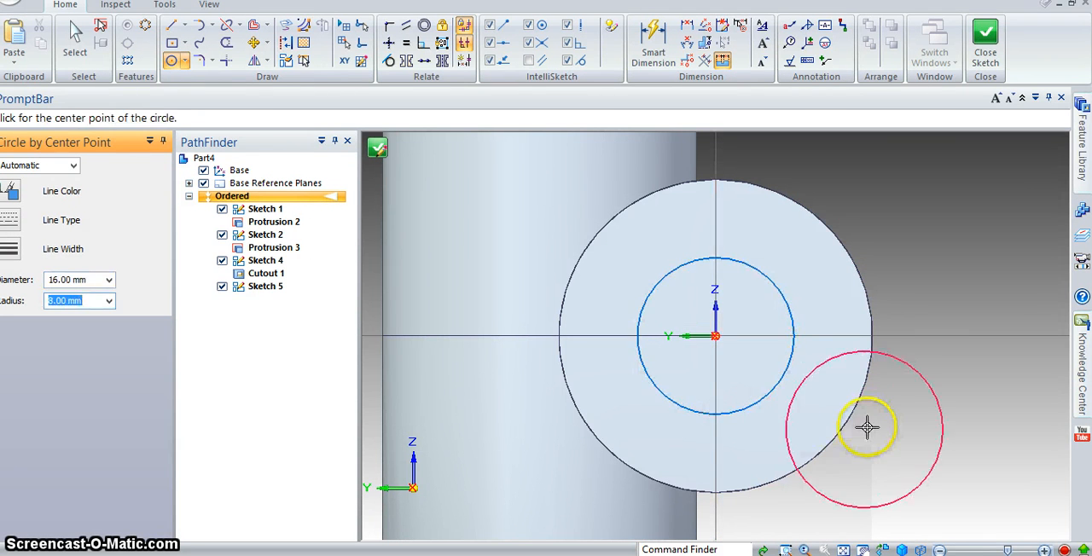
left_click(989, 60)
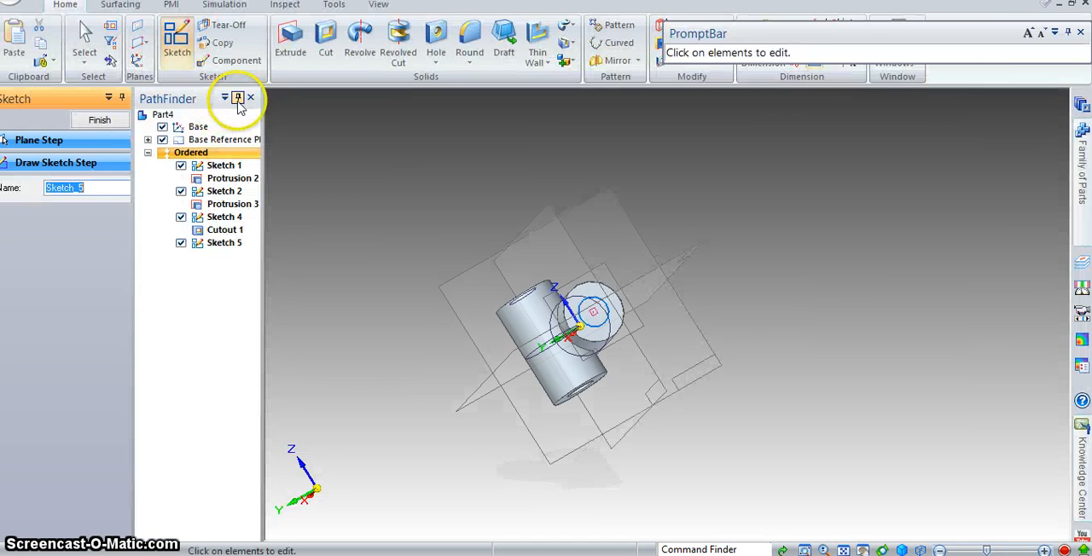
- Cut the new 16 mm circle through the first cylinder to its far end edge, a finite depth of 56 mm
left_click(320, 48)
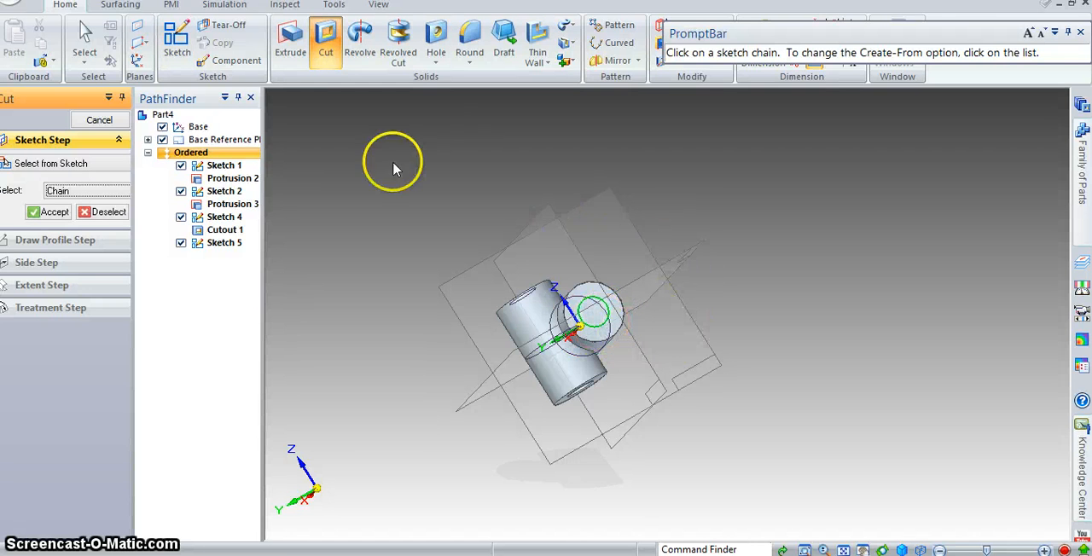
left_click(32, 213)
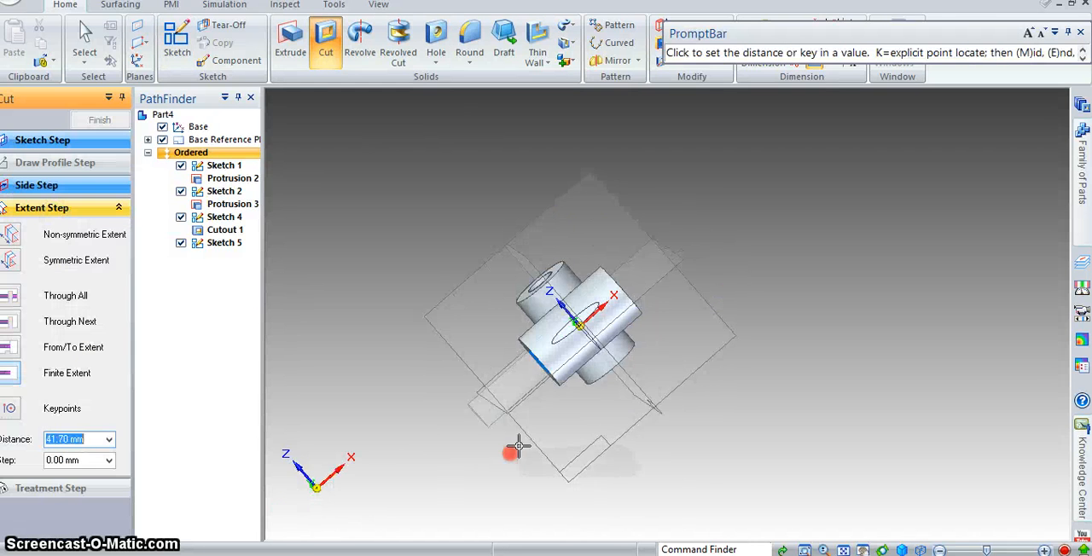
middle_click_drag(518, 445, 602, 410)
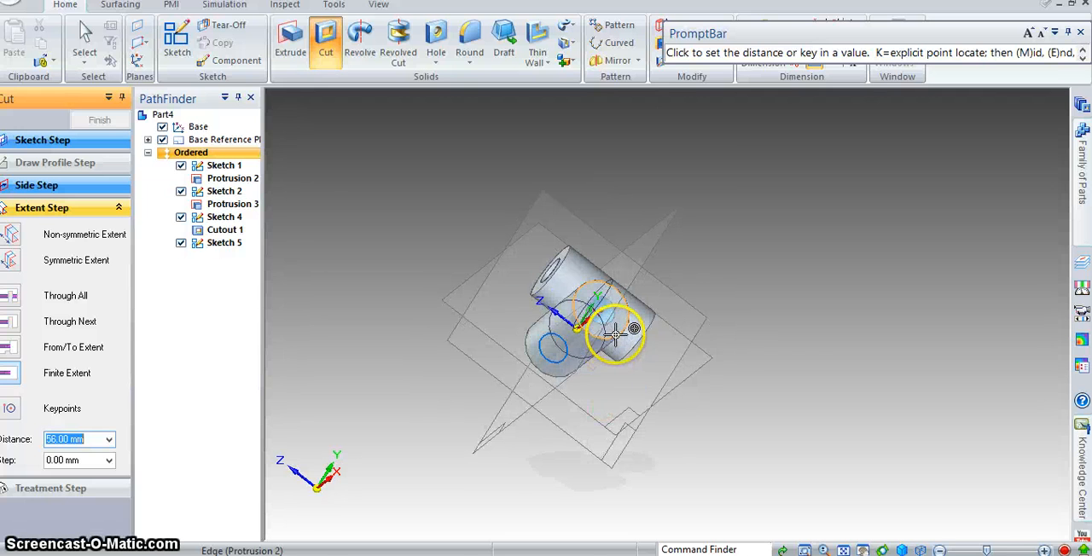
left_click(614, 333)
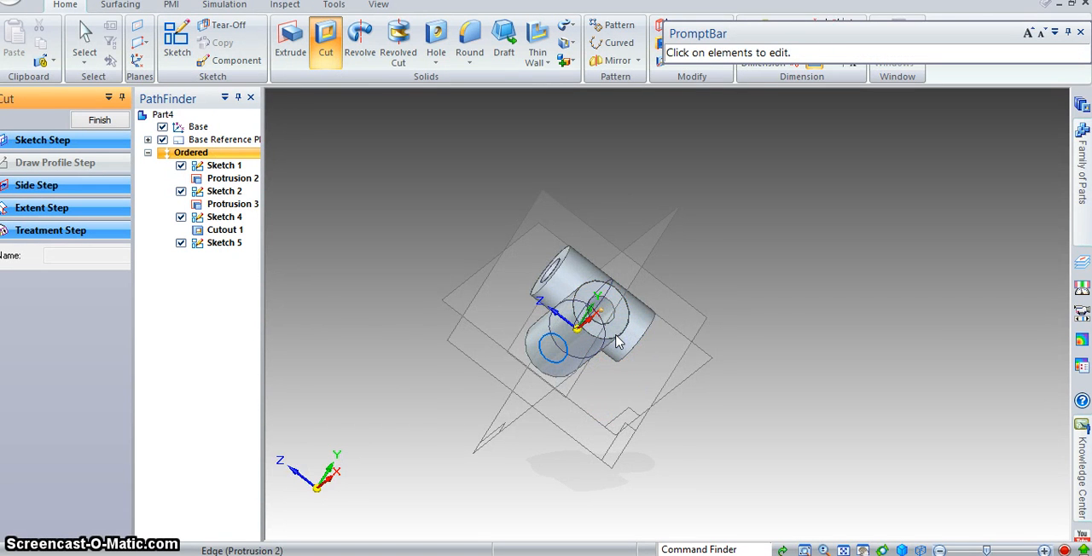
middle_click_drag(615, 335, 691, 413)
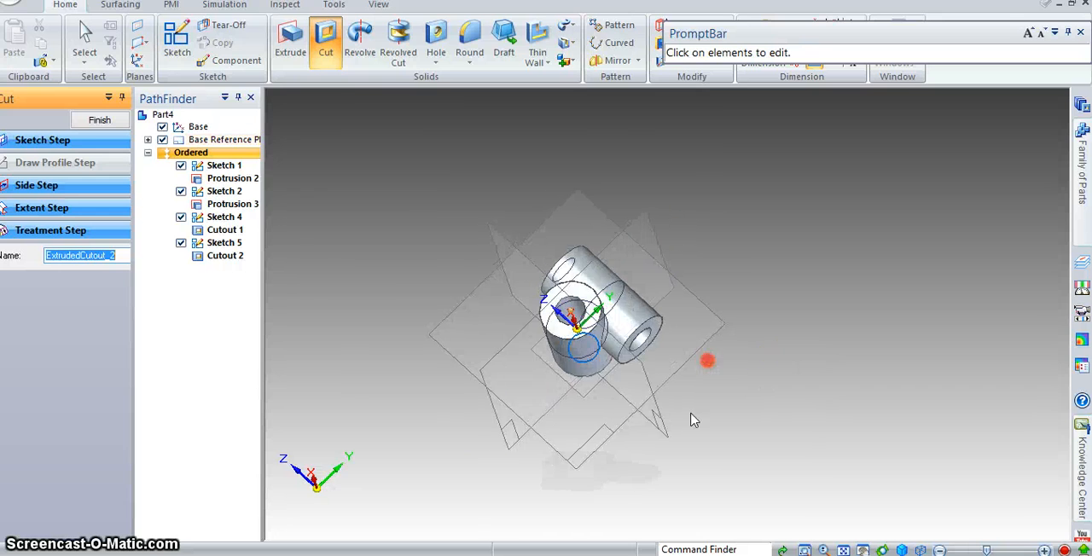
- Compare the finished centre with the reference drawing and save the part as Centre.par in the UniversalCoupling folder
key("alt+Tab")
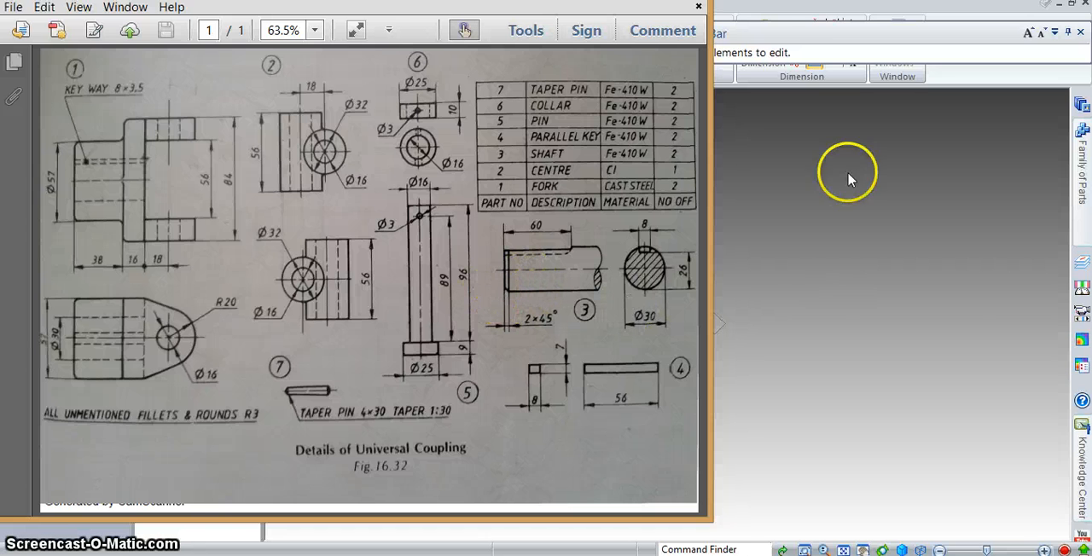
left_click(789, 341)
middle_click_drag(757, 378, 646, 205)
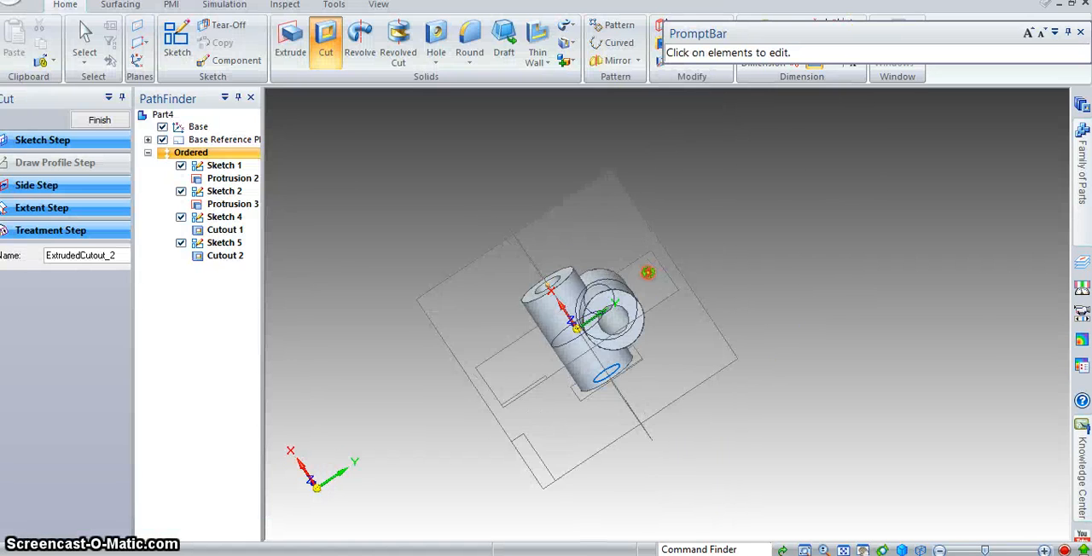
key("ctrl+s")
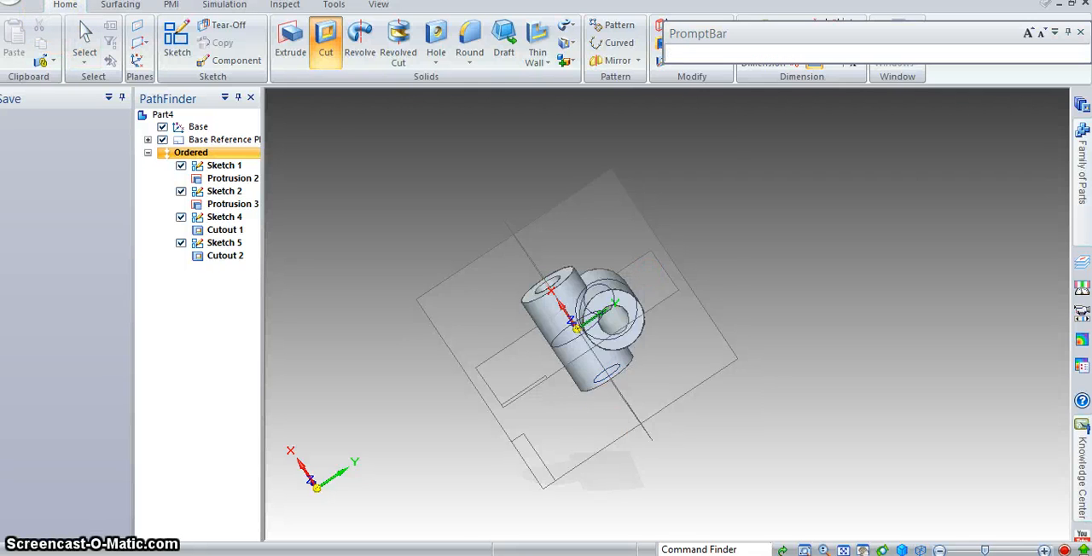
left_click(453, 336)
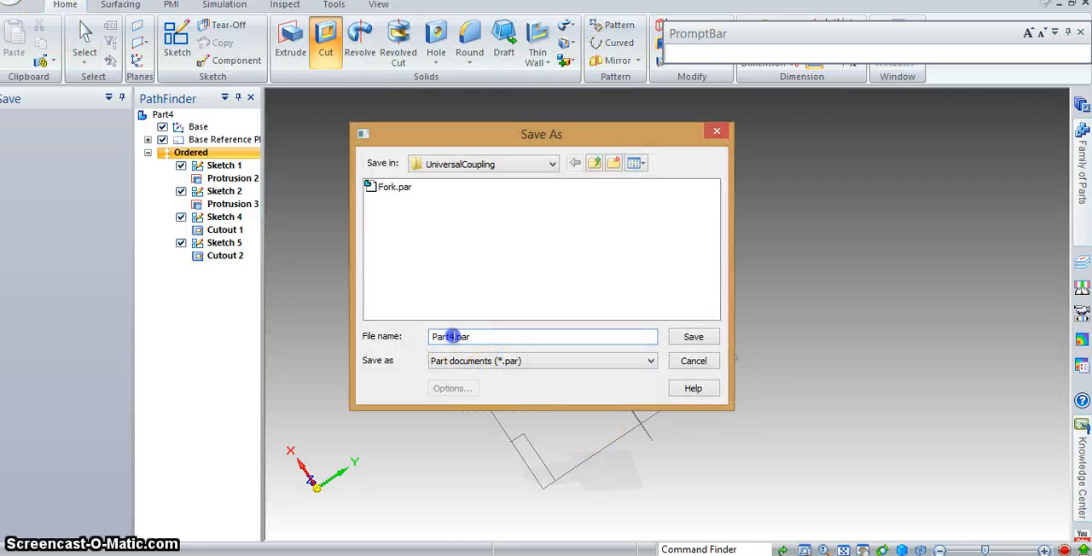
type("Cen")
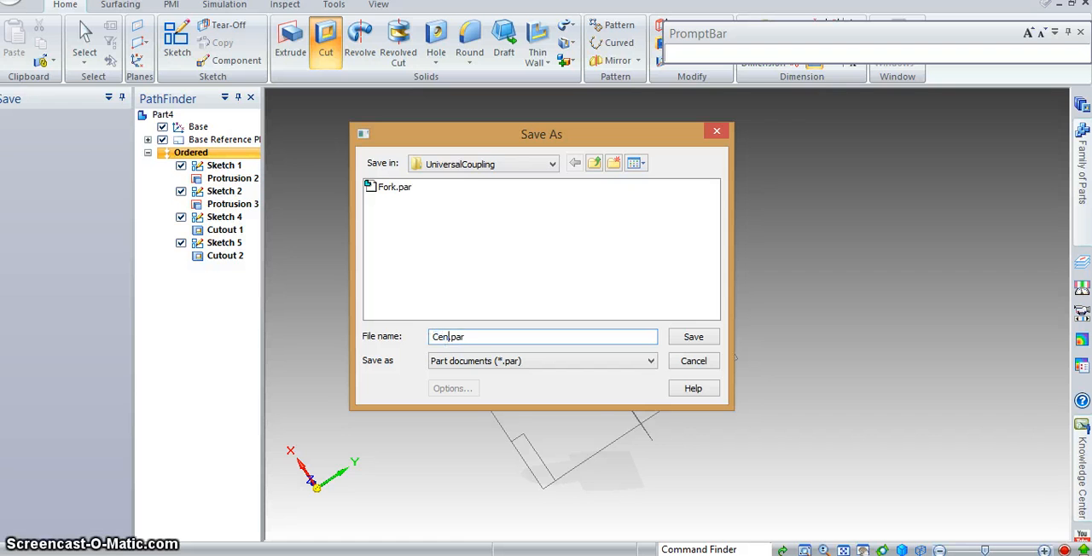
type("tre")
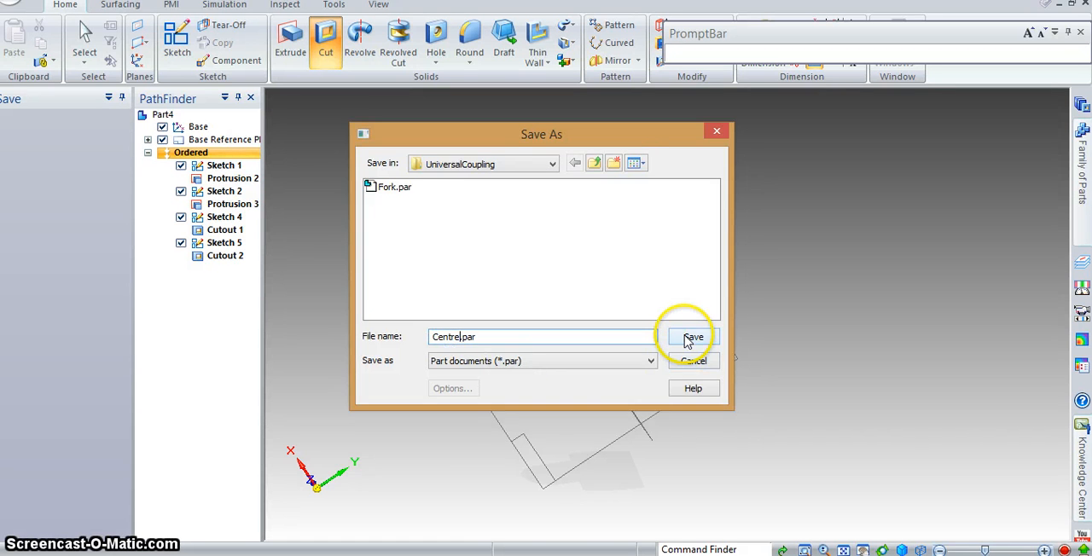
left_click(691, 337)
key("Escape")
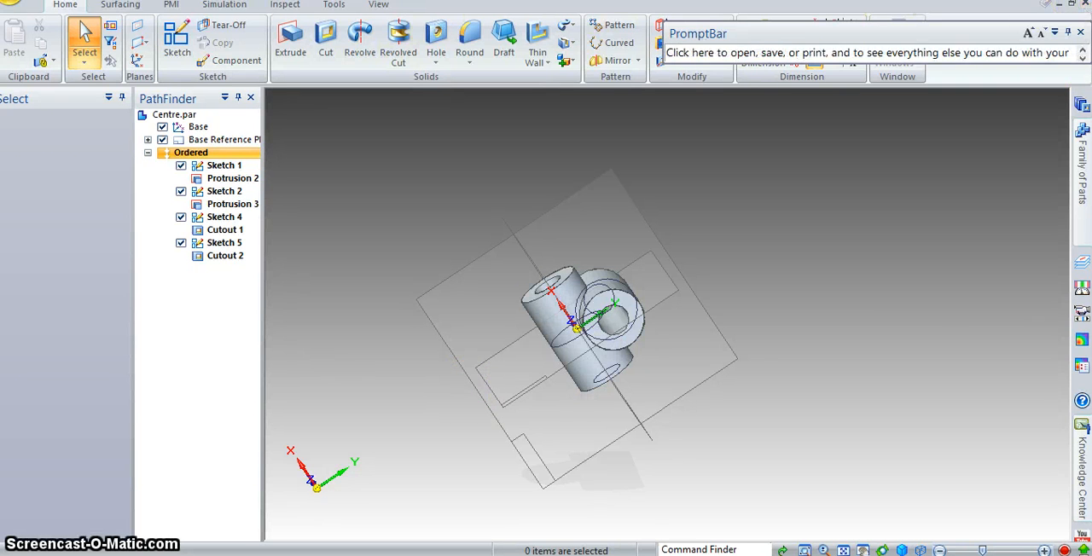
- Create a new part document from the default ISO Part template
left_click(8, 4)
mouse_move(97, 38)
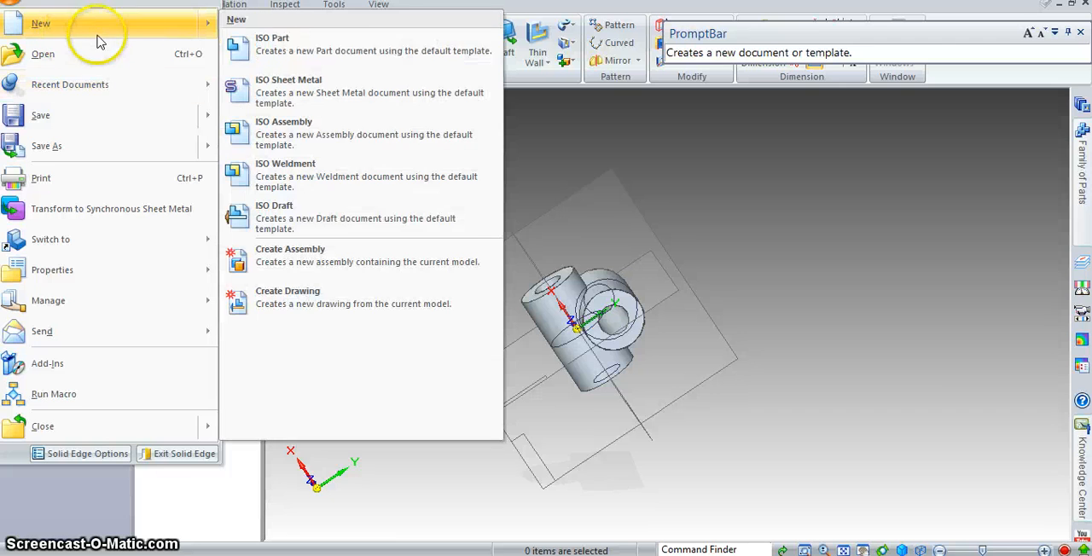
left_click(281, 51)
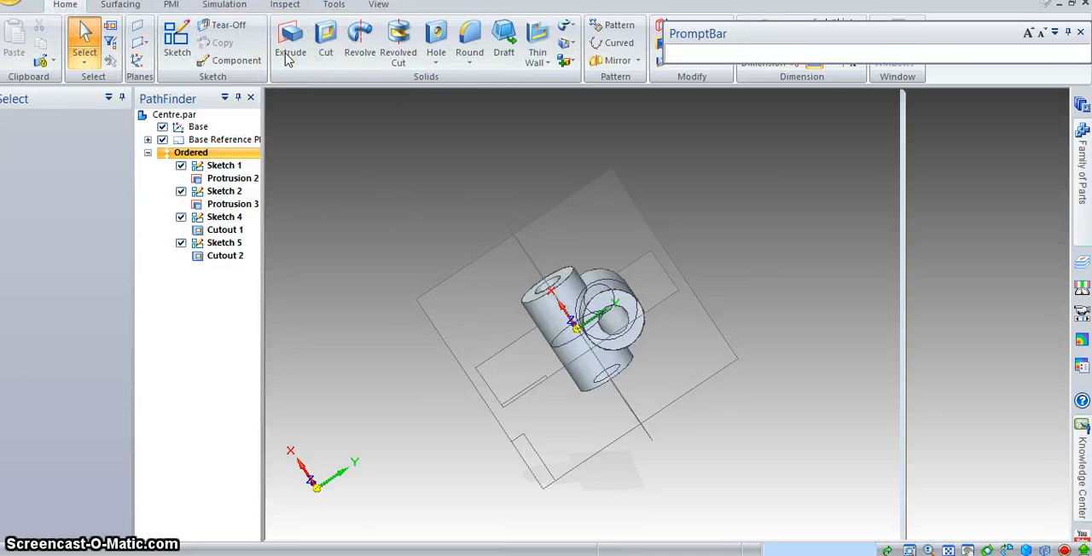
- Consult the shaft (part 3) in the reference drawing, then switch the new part to Ordered modelling and show its base reference planes
key("alt+Tab")
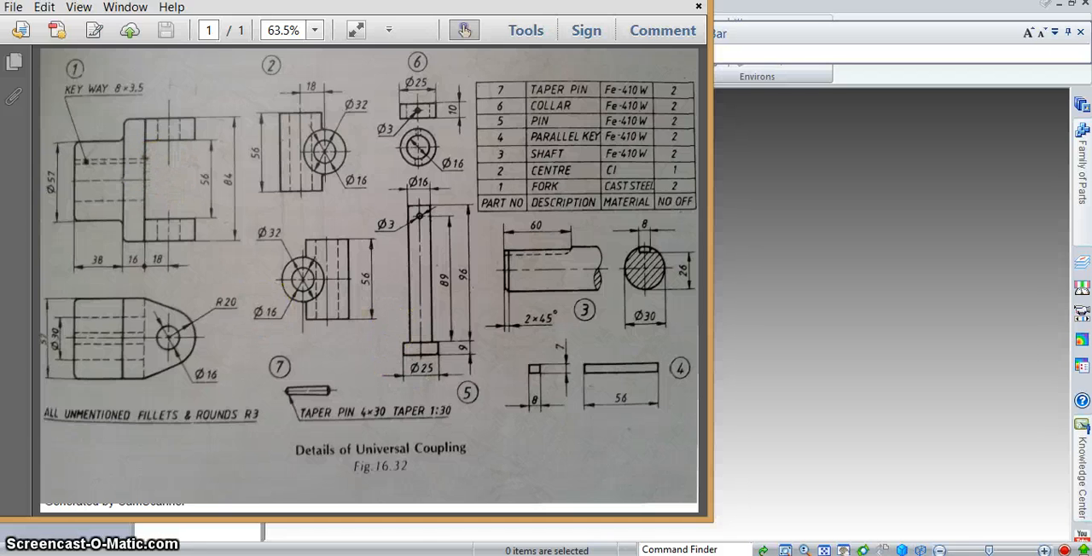
key("alt+Tab")
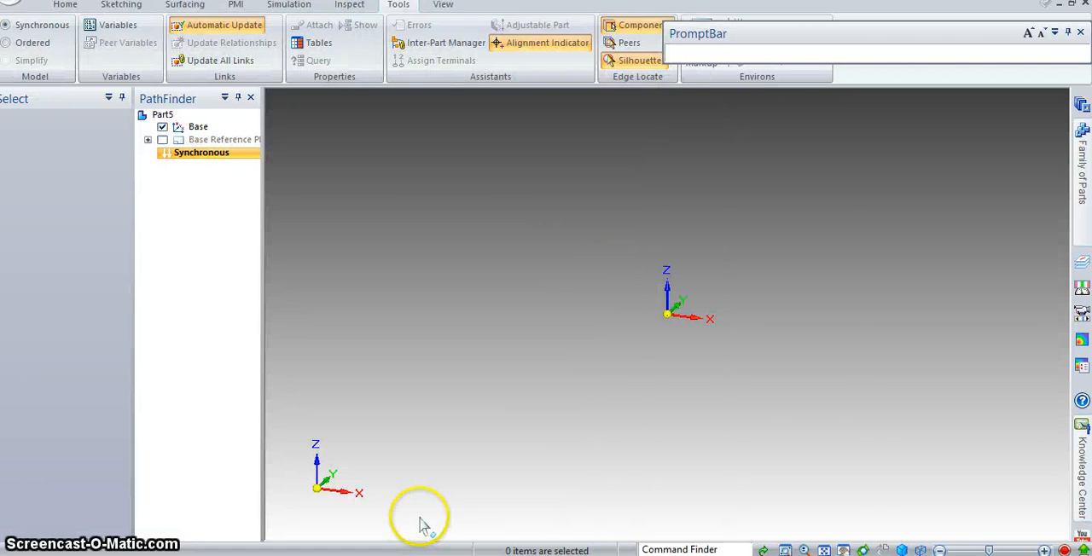
key("alt+Tab")
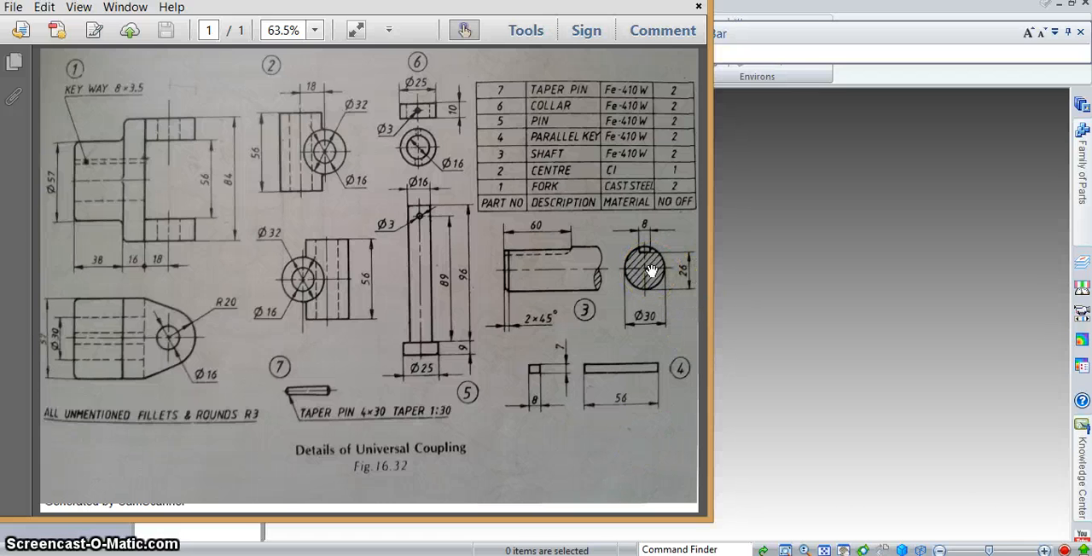
left_click(406, 555)
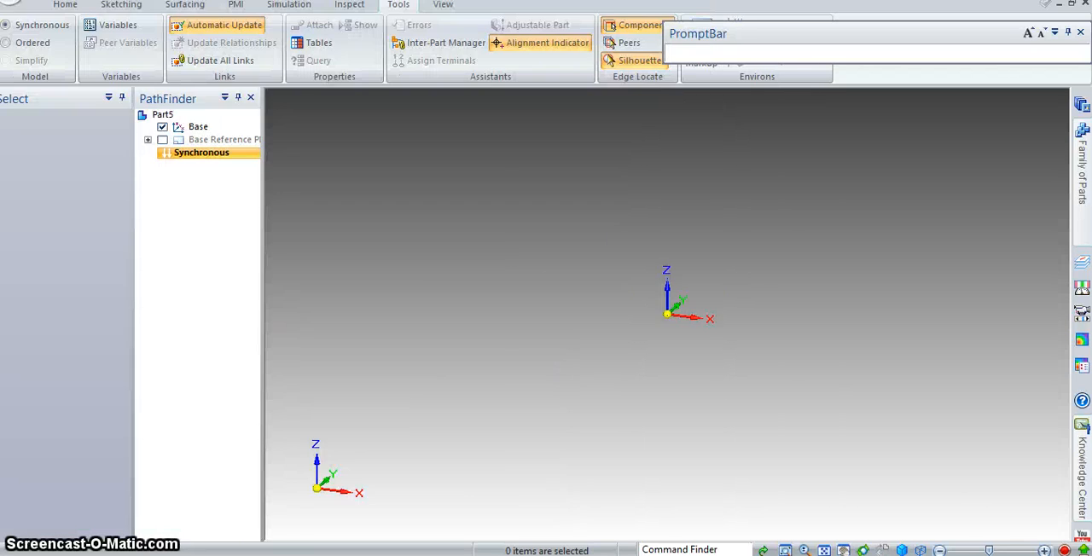
left_click(42, 46)
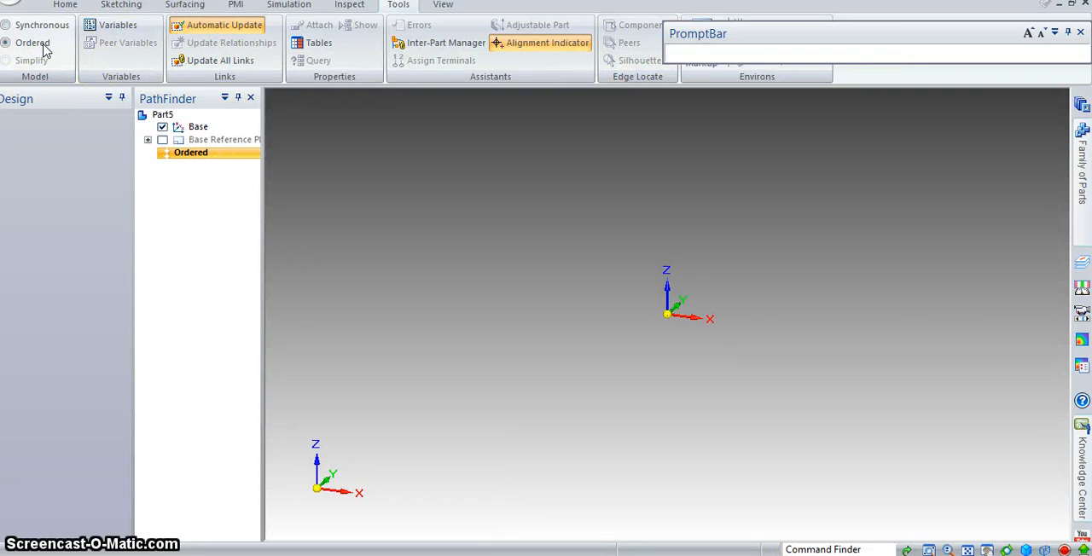
left_click(163, 139)
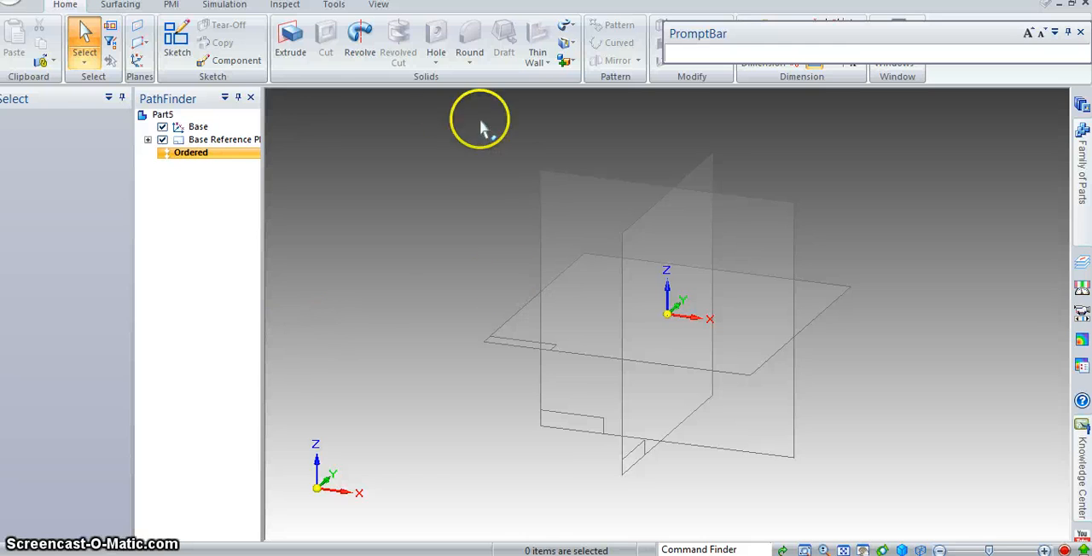
- Sketch a 30 mm diameter circle centred on the origin on the vertical XZ reference plane and close the sketch
left_click(178, 38)
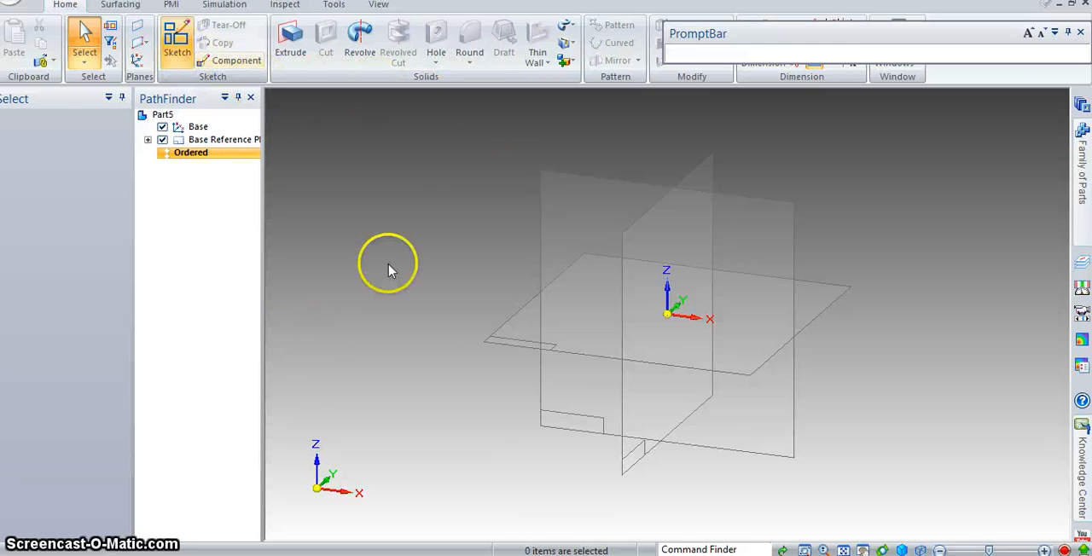
left_click(776, 228)
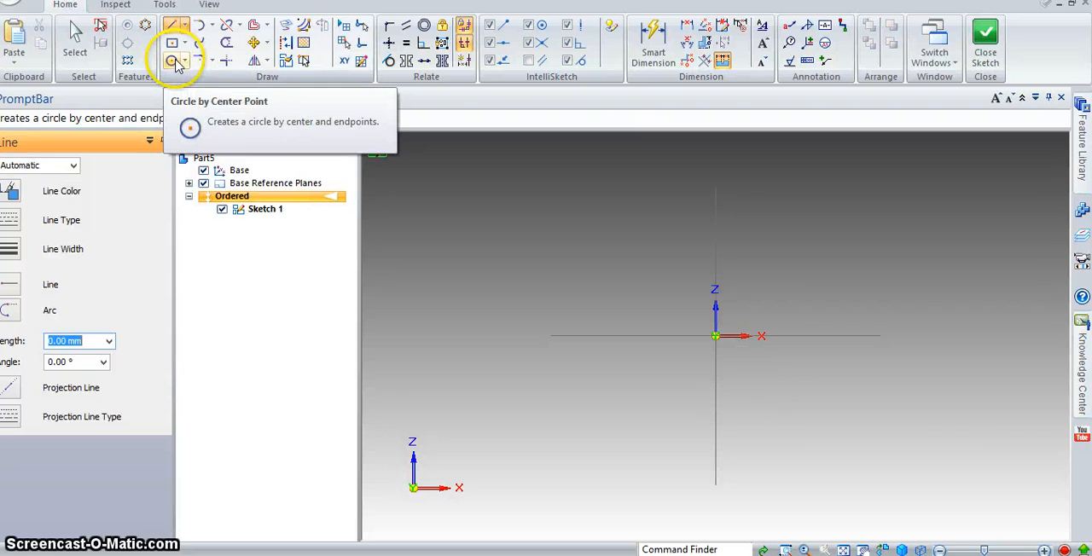
left_click(175, 62)
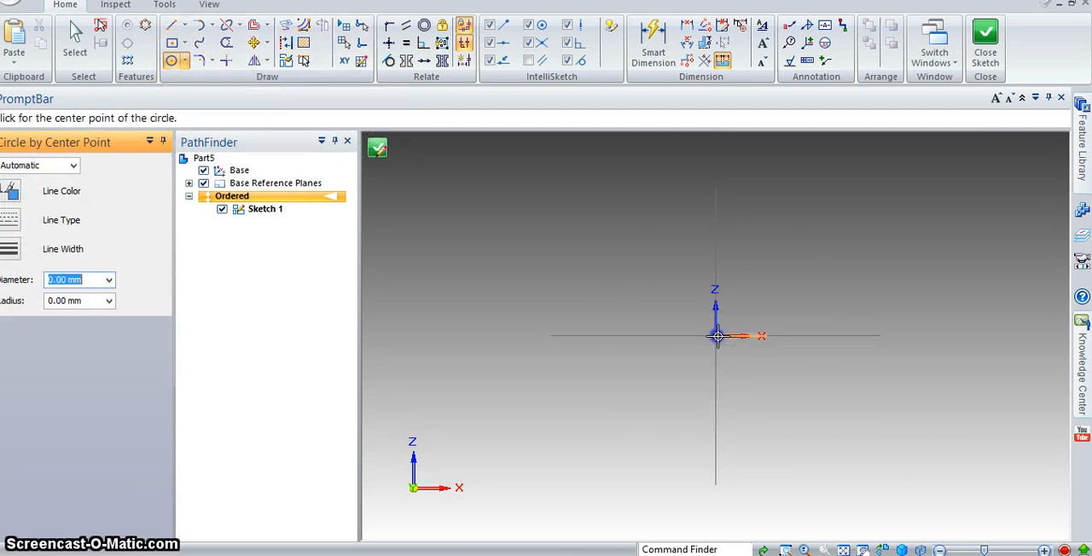
left_click(717, 336)
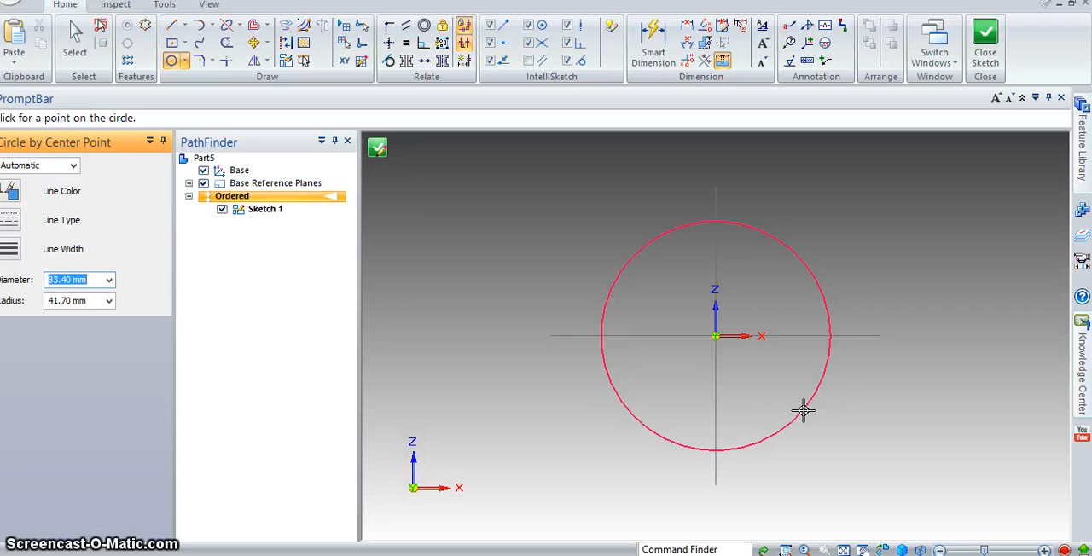
key("Return")
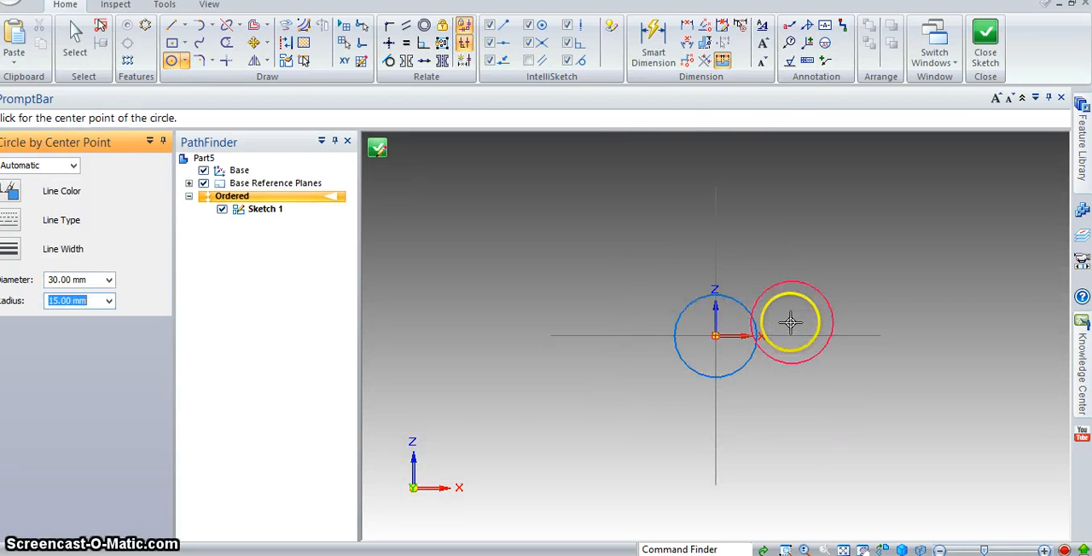
scroll(713, 312, "up", 3)
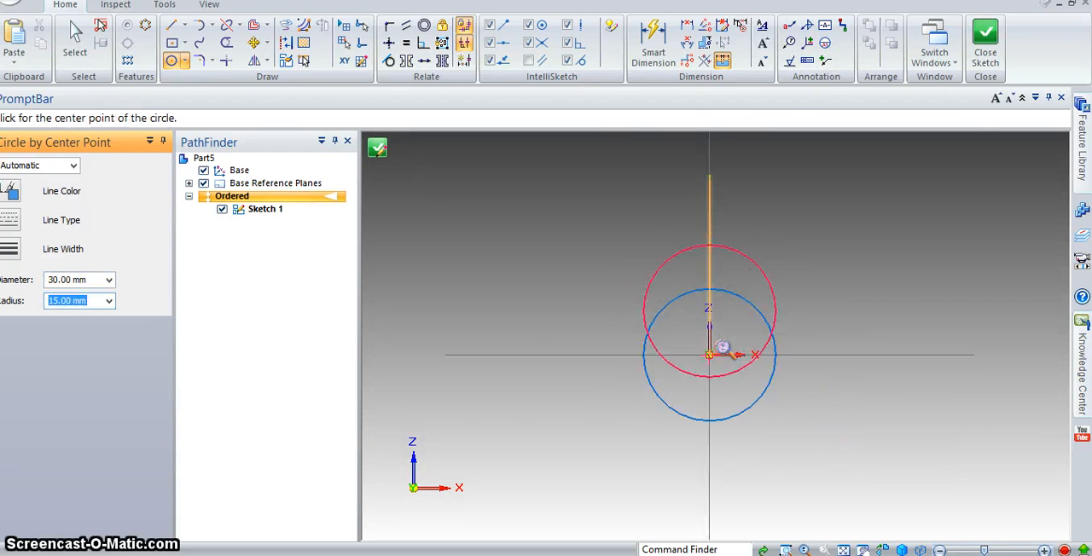
left_click(986, 42)
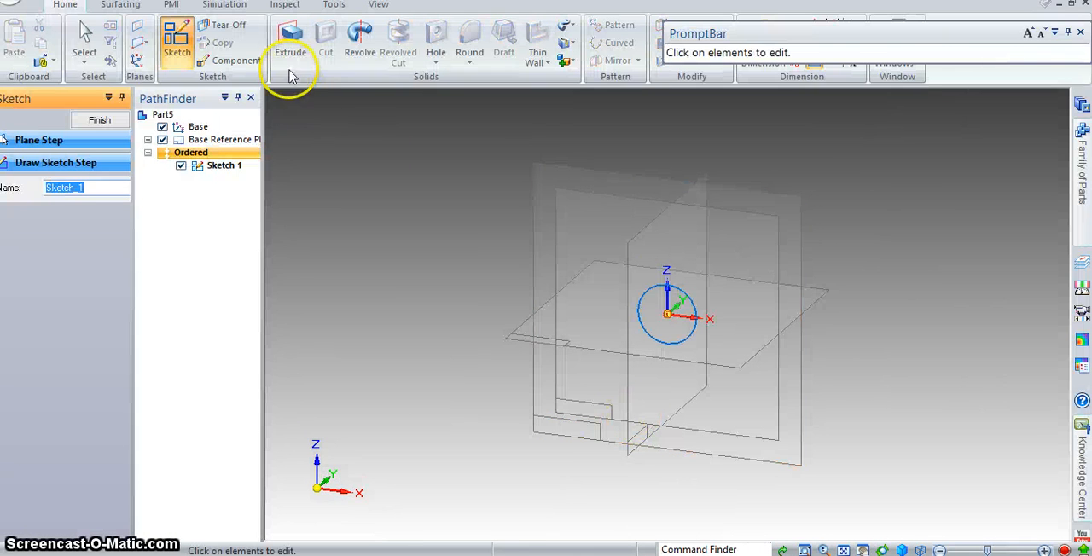
- Extrude the 30 mm circle with a symmetric extent to a total length of 100 mm
left_click(288, 44)
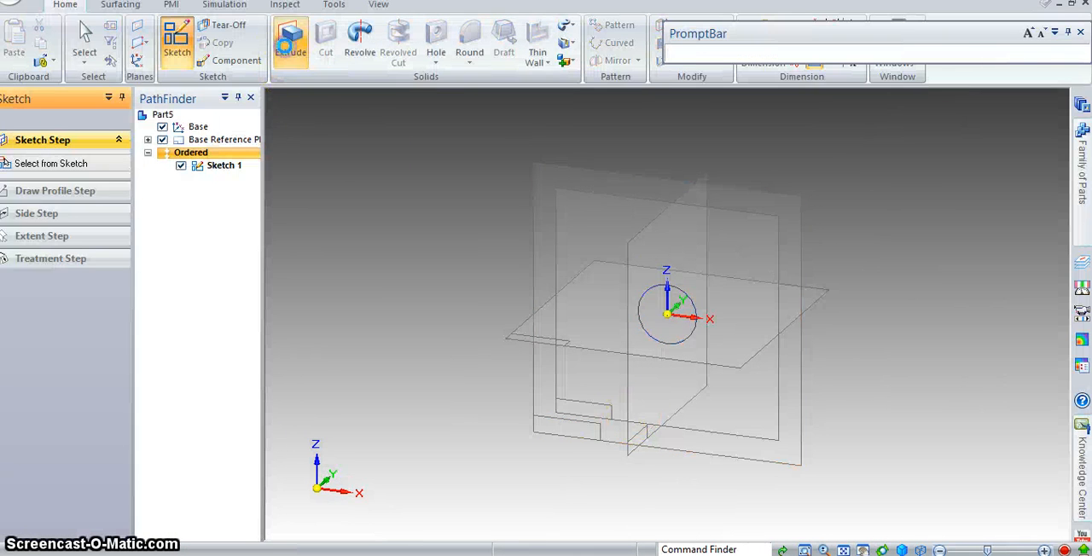
left_click(698, 315)
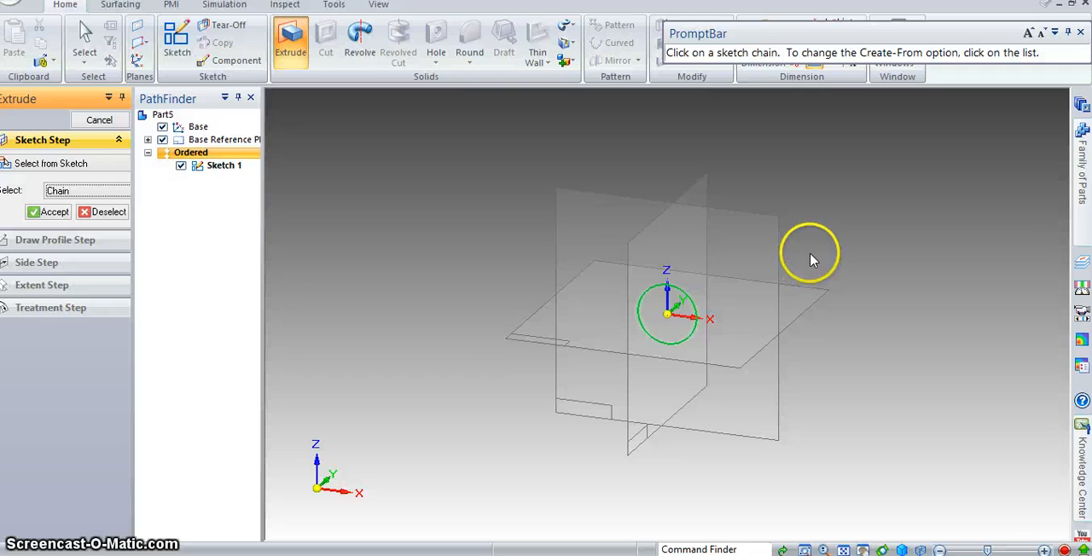
left_click(53, 212)
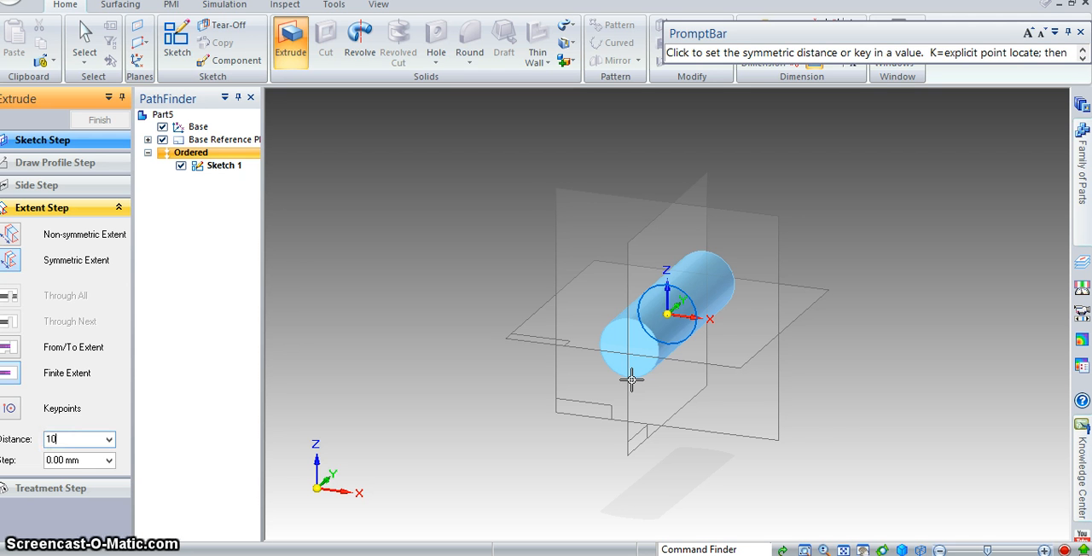
key("Return")
- On the cylinder's front end face, sketch lines from the circle's top point: 3.5 mm down, 4 mm right, and 3.5 mm up
mouse_move(841, 327)
middle_mouse_down()
mouse_move(658, 421)
mouse_move(767, 407)
mouse_move(836, 310)
middle_mouse_up()
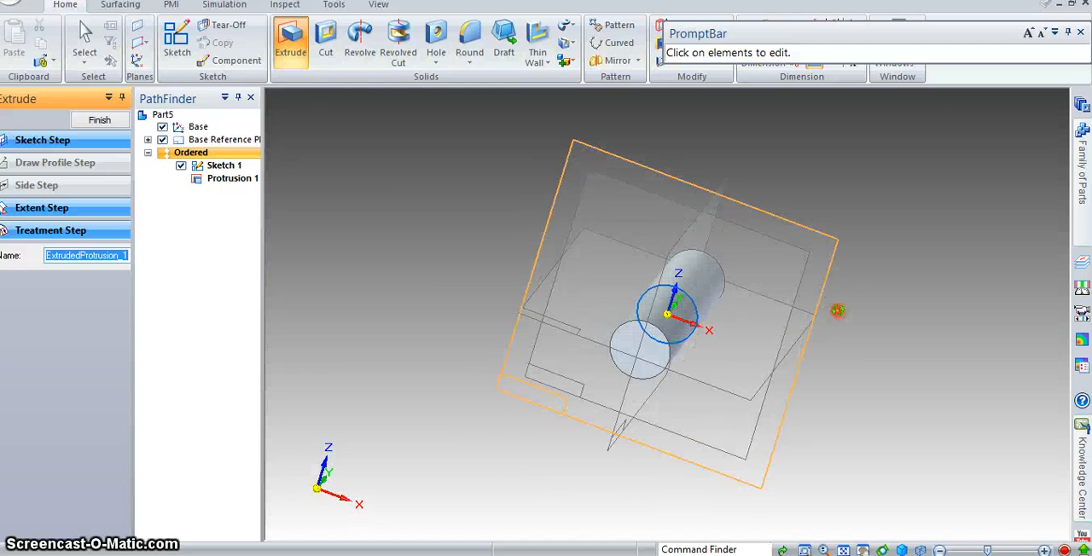
left_click(195, 47)
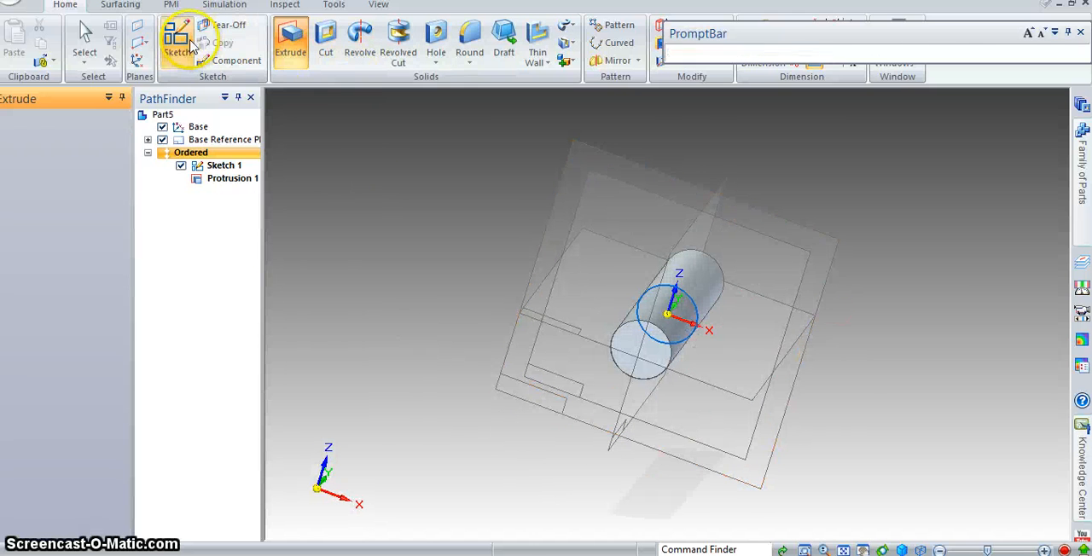
left_click(664, 360)
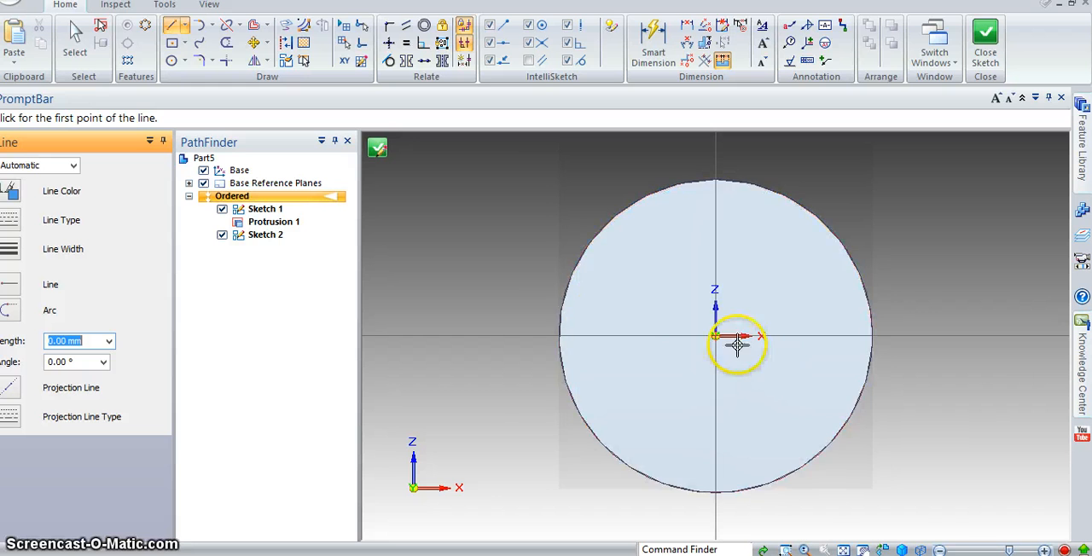
left_click(716, 182)
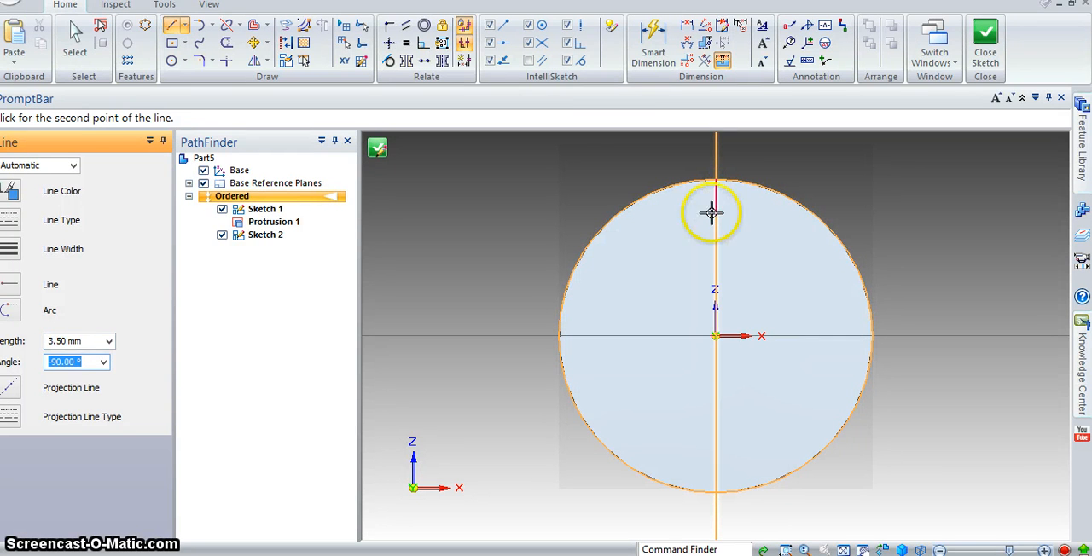
left_click(716, 215)
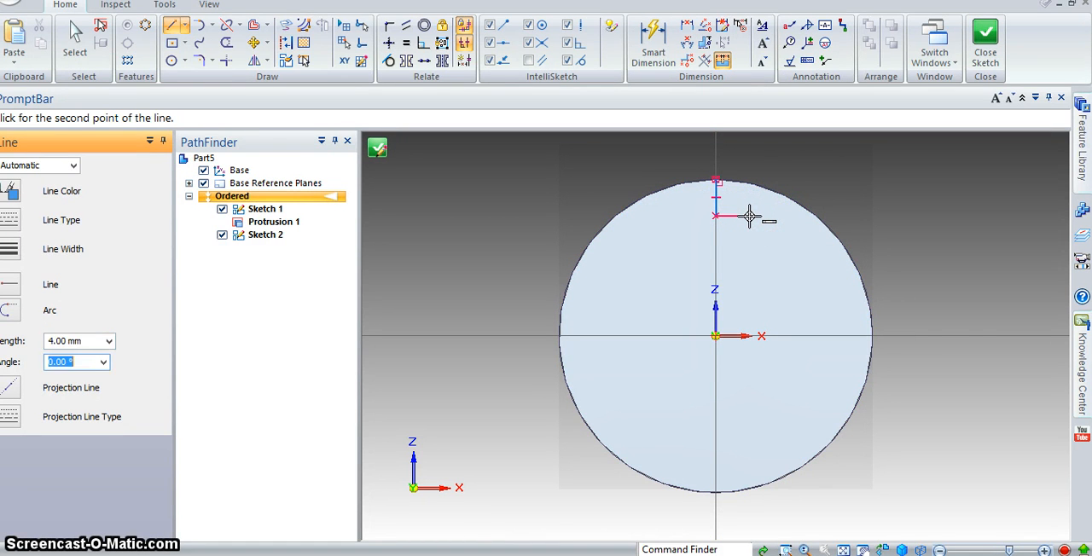
left_click(754, 217)
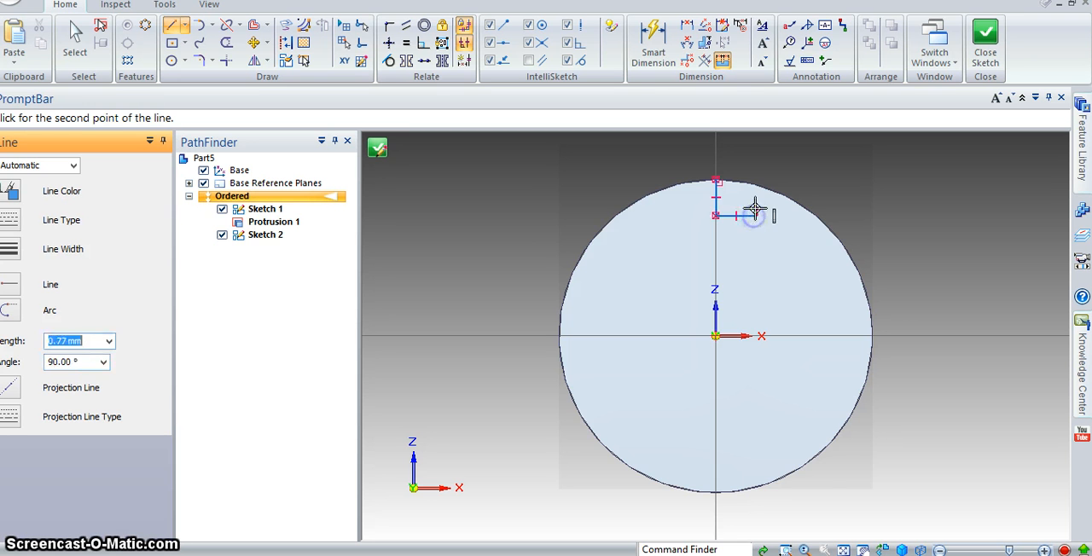
left_click(757, 175)
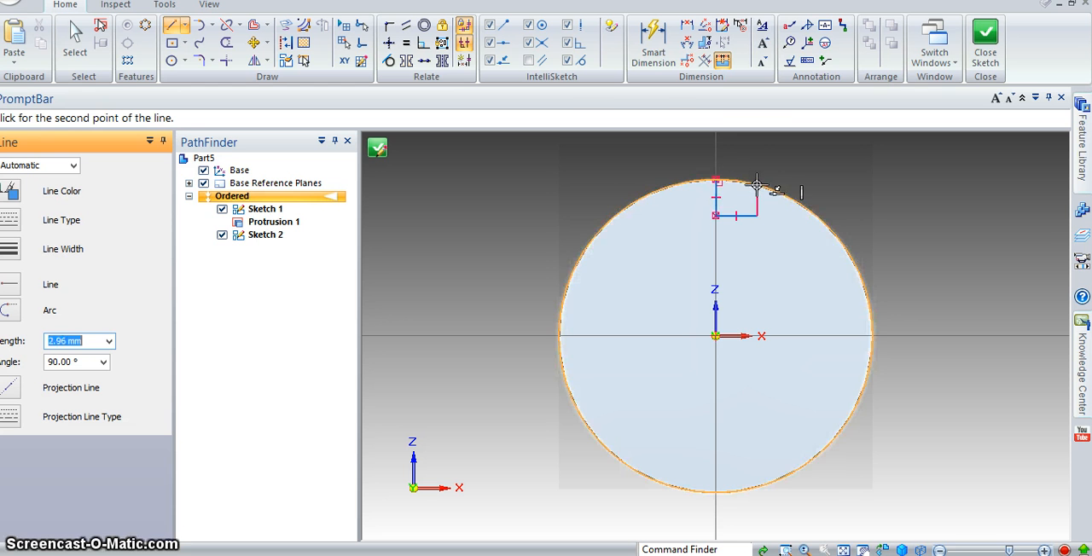
left_click(756, 179)
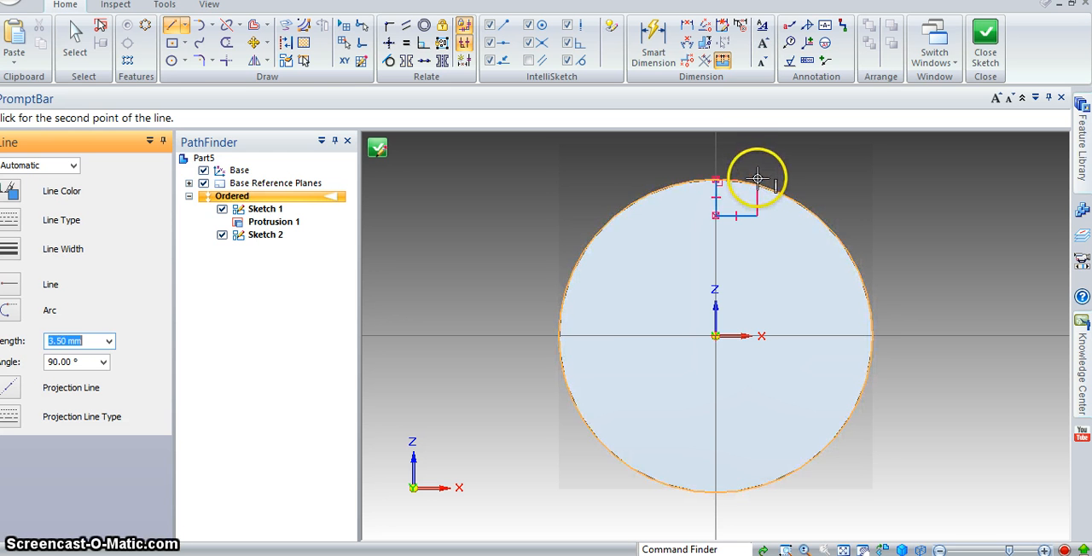
scroll(768, 167, "down", 2)
scroll(770, 151, "up", 5)
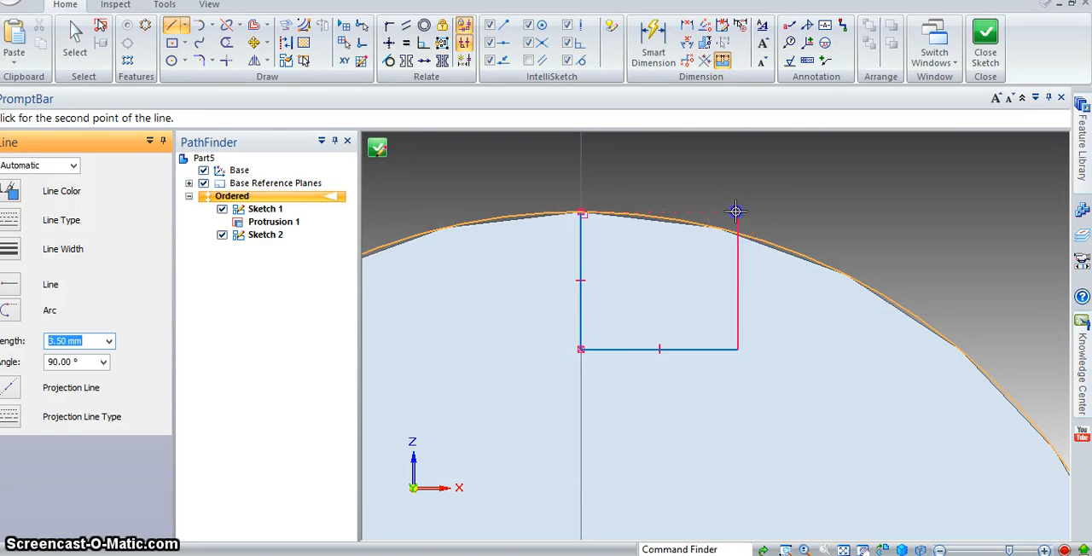
left_click(737, 211)
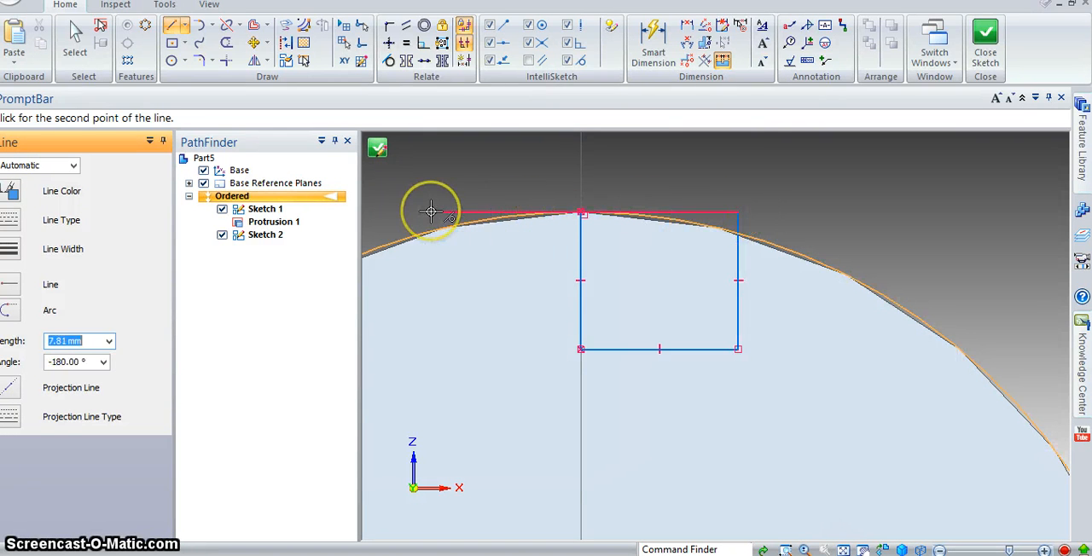
- Complete the keyway rectangle with an 8 mm top line to the left, a 3.5 mm line down, and a line back to the centre
type("8")
key("Tab")
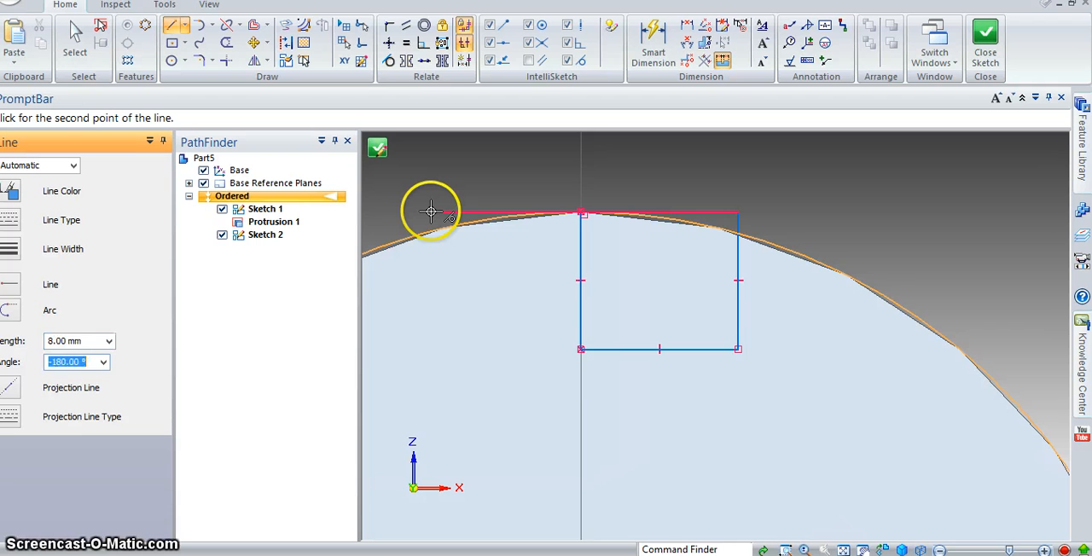
left_click(432, 229)
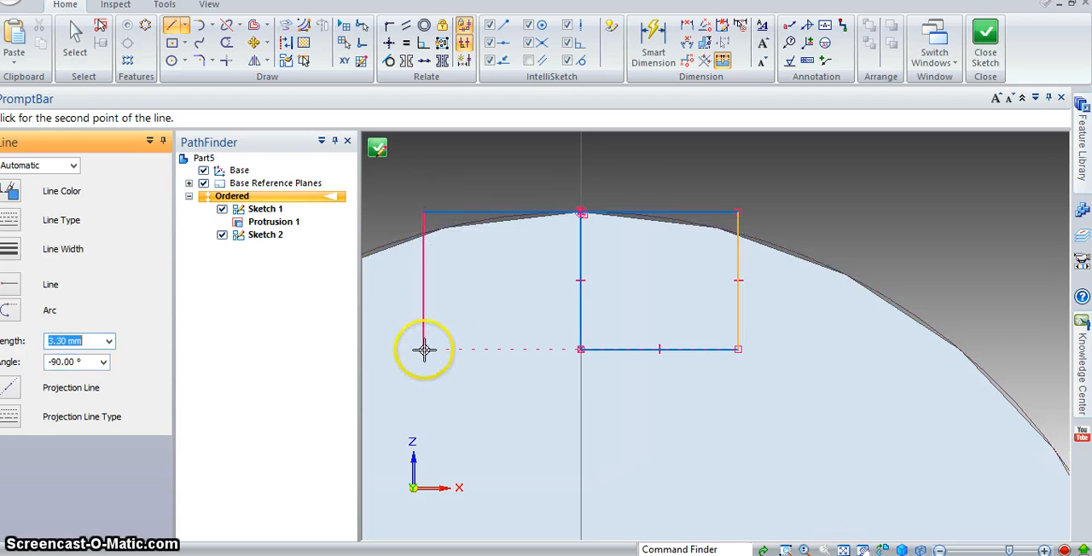
left_click(425, 350)
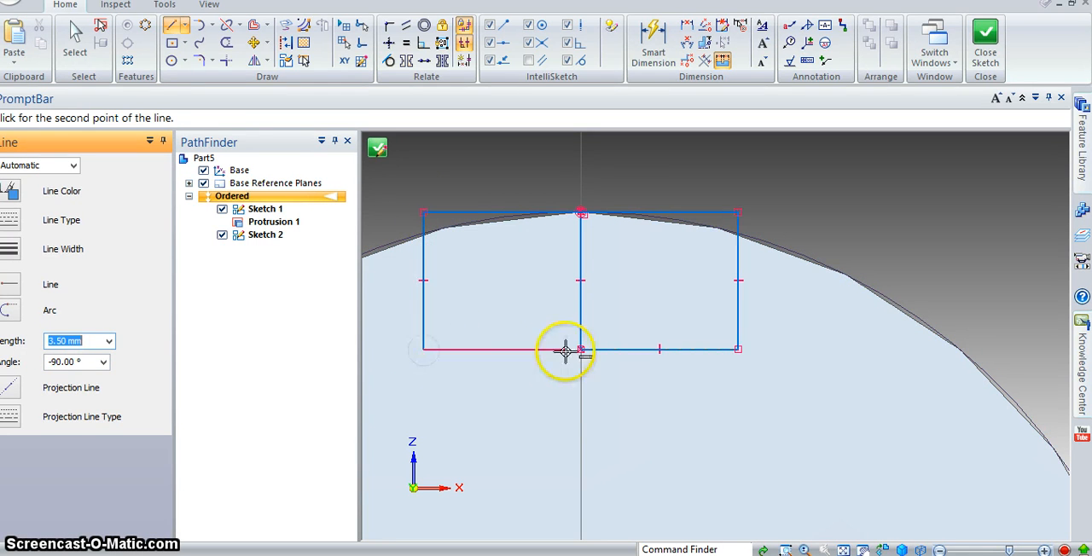
left_click(580, 350)
key("Escape")
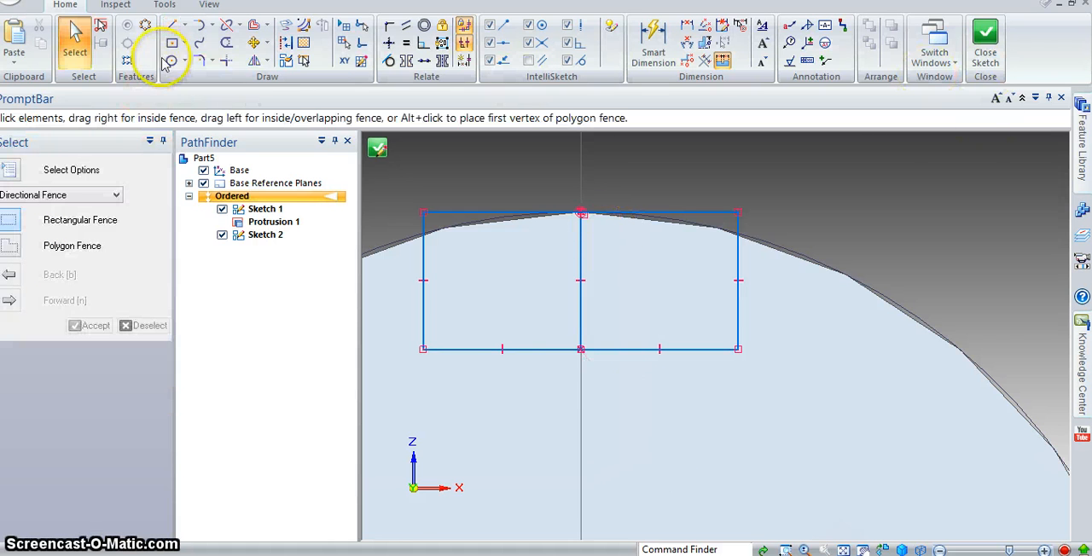
- Trim away the vertical centre line inside the keyway rectangle and close the sketch
left_click(226, 43)
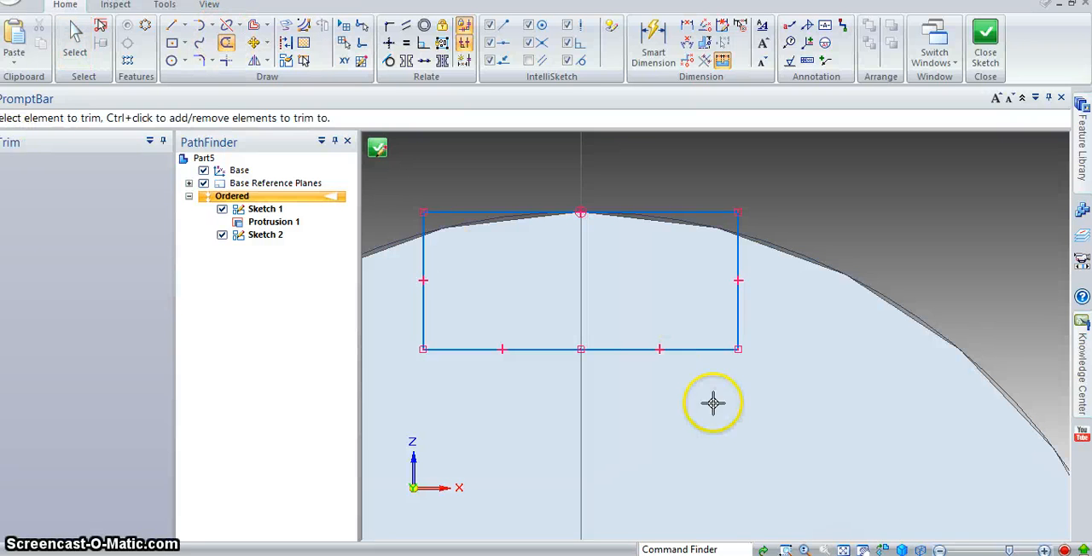
scroll(534, 410, "down", 3)
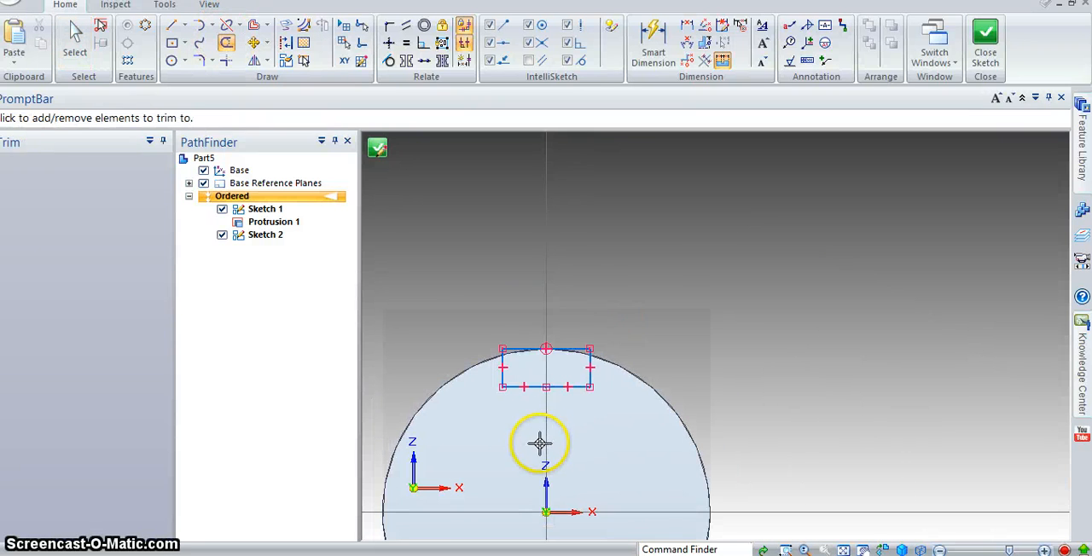
middle_click_drag(541, 441, 635, 316, "shift")
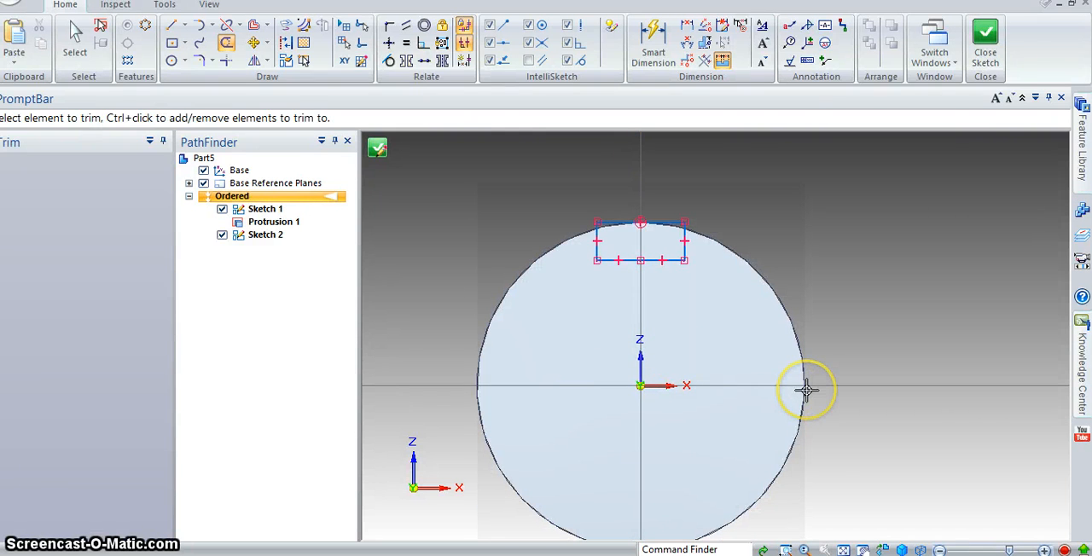
left_click(988, 62)
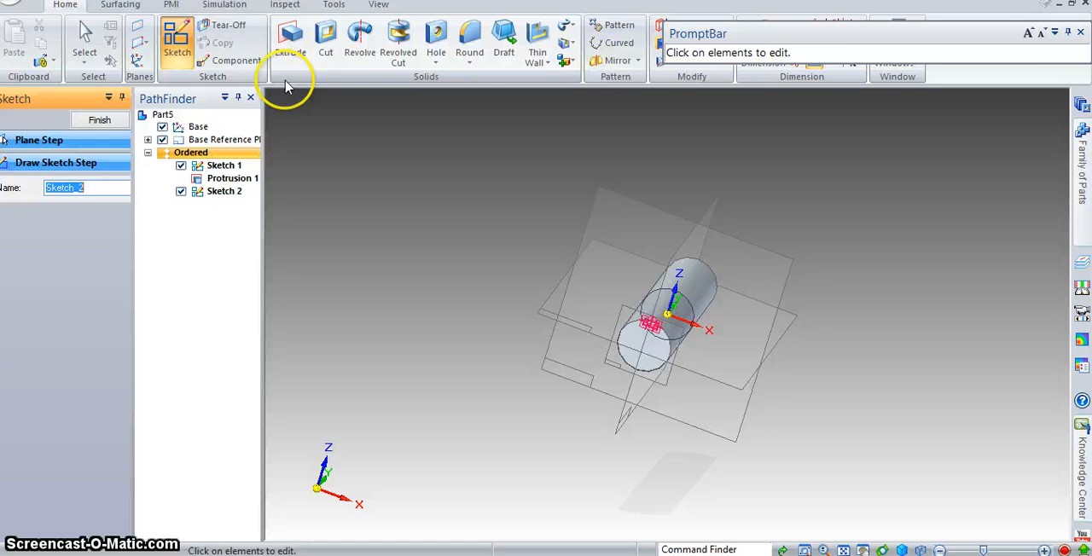
- Try to cut the keyway profile along the shaft's full 100 mm length, up to the far end edge
left_click(325, 47)
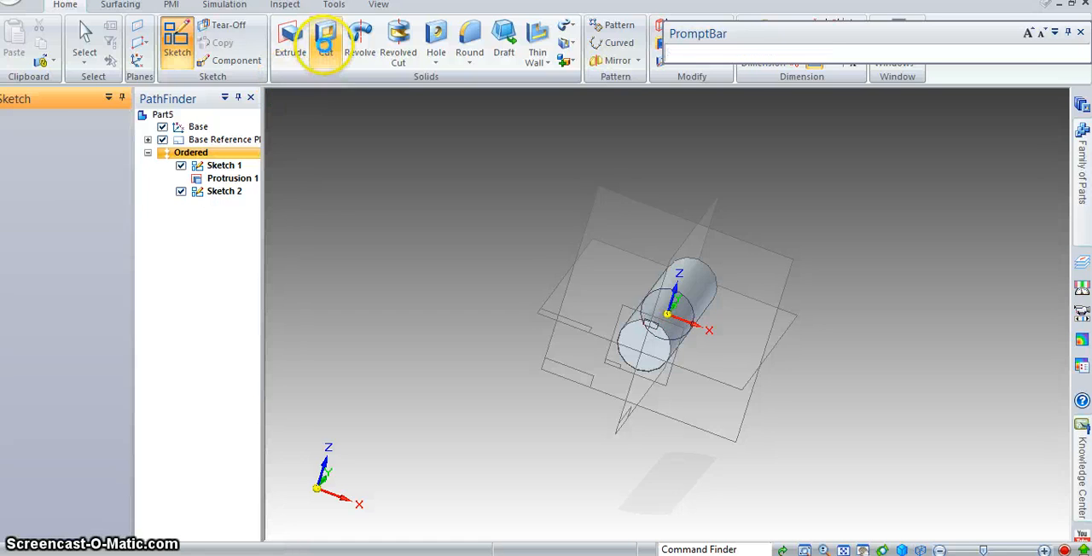
left_click(644, 326)
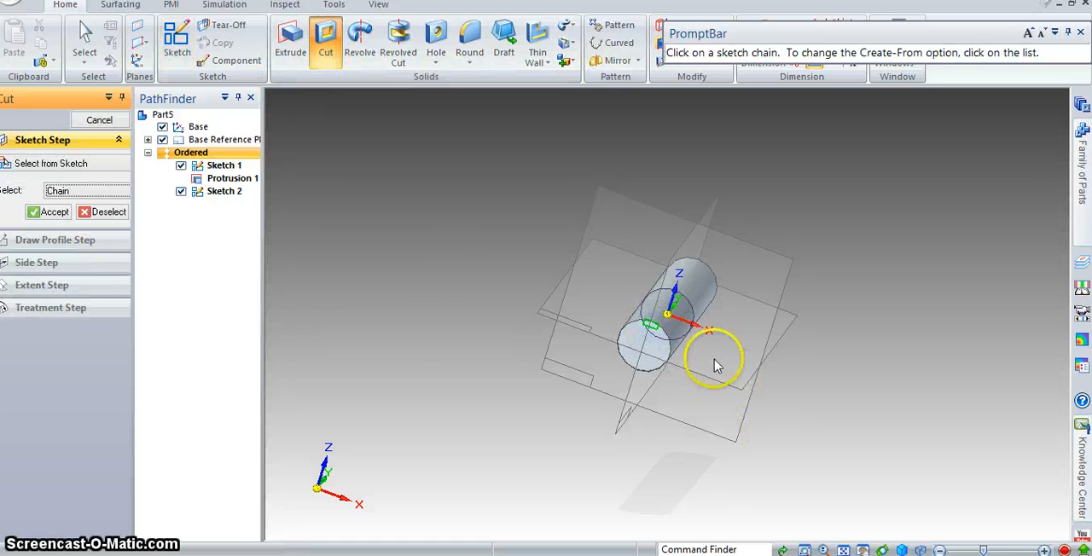
scroll(682, 424, "up", 3)
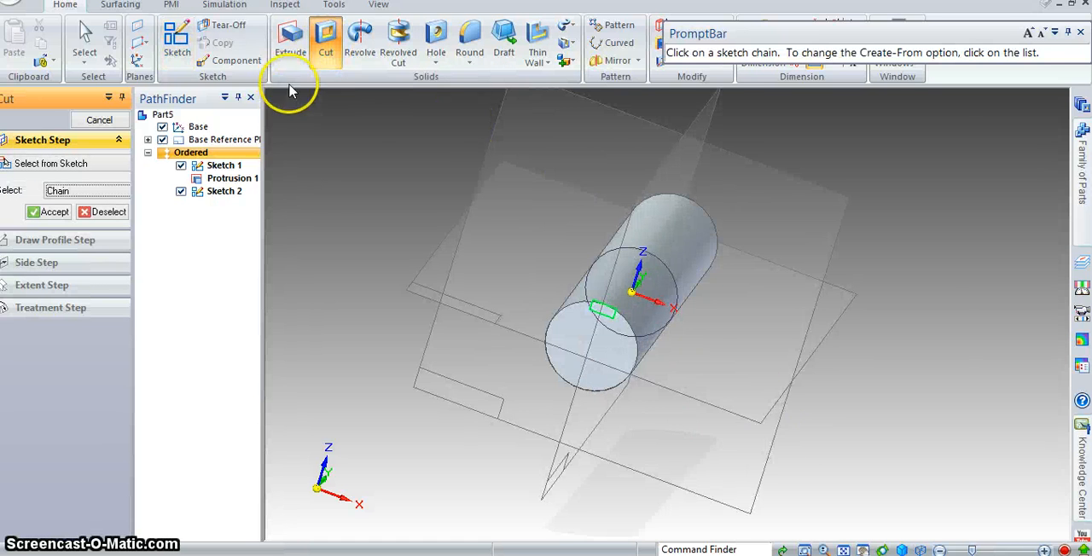
left_click(53, 211)
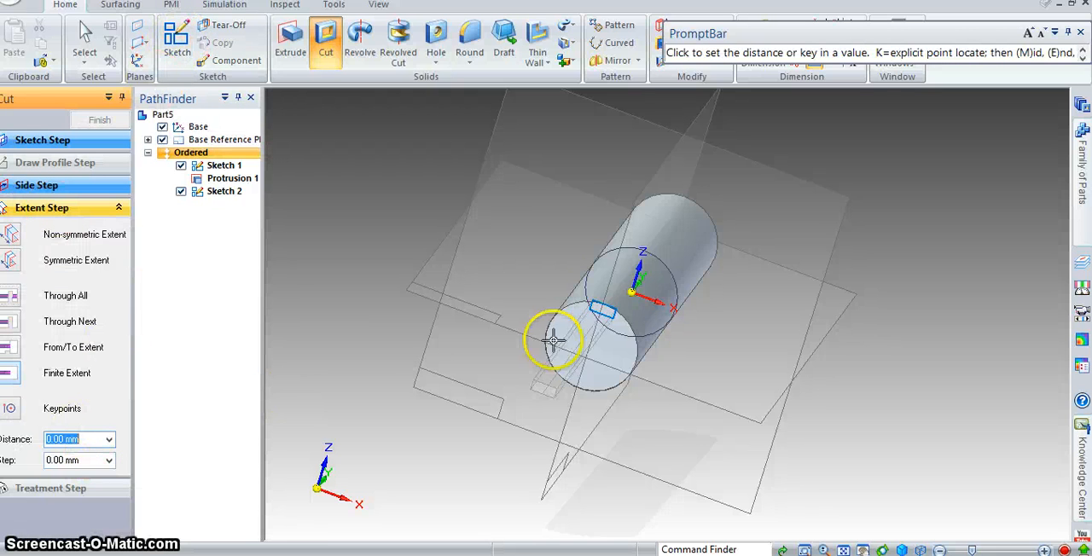
middle_click_drag(821, 213, 729, 204)
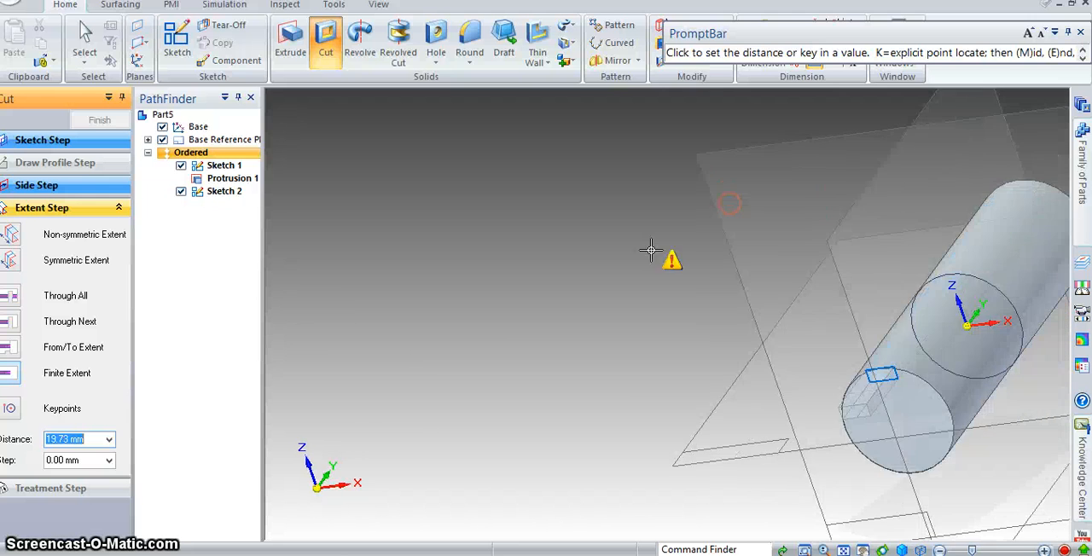
mouse_move(946, 253)
middle_mouse_down("shift")
mouse_move(682, 342)
mouse_move(616, 343)
middle_mouse_up("shift")
left_click(711, 321)
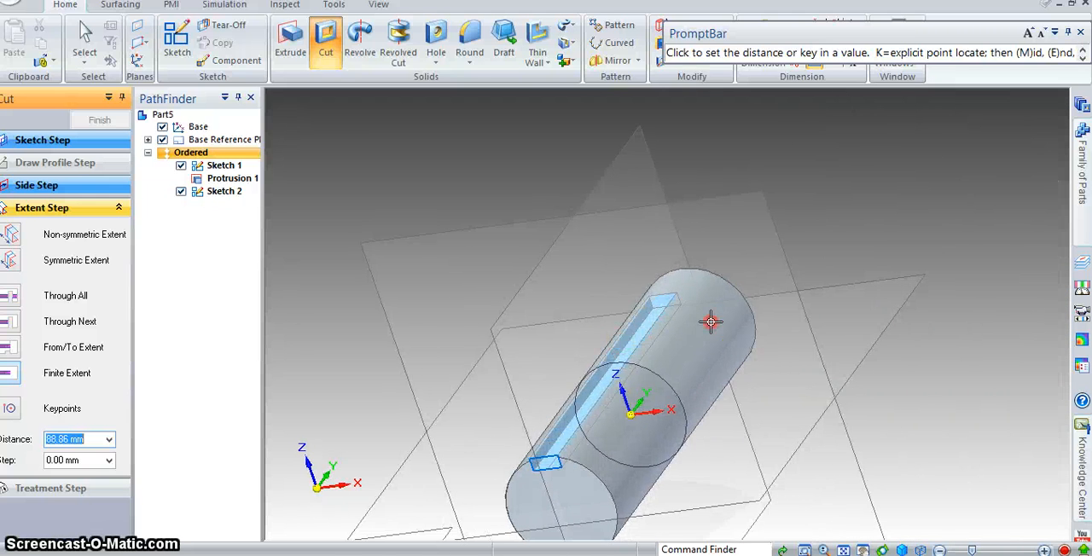
middle_click_drag(710, 322, 760, 280)
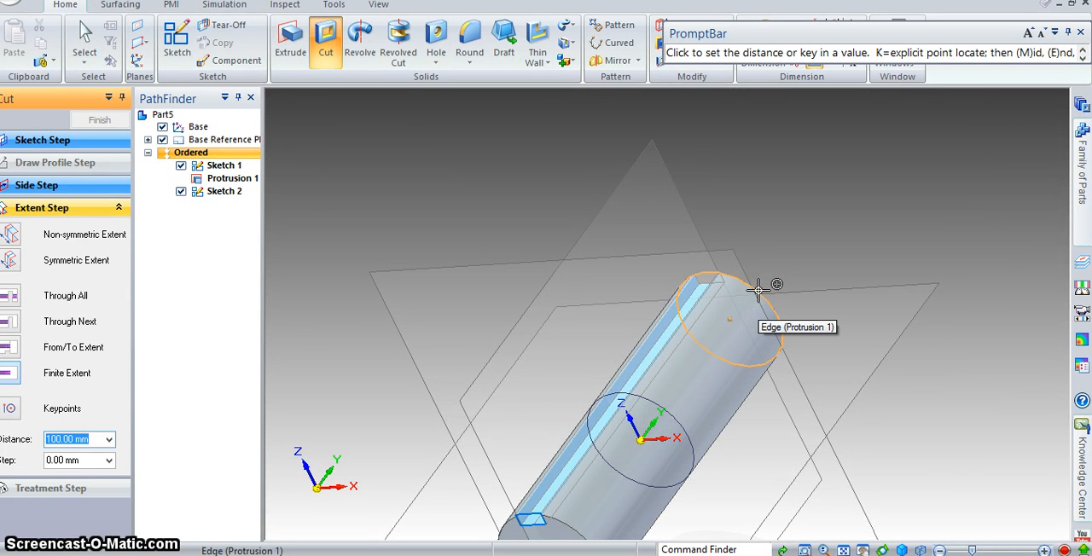
left_click(760, 294)
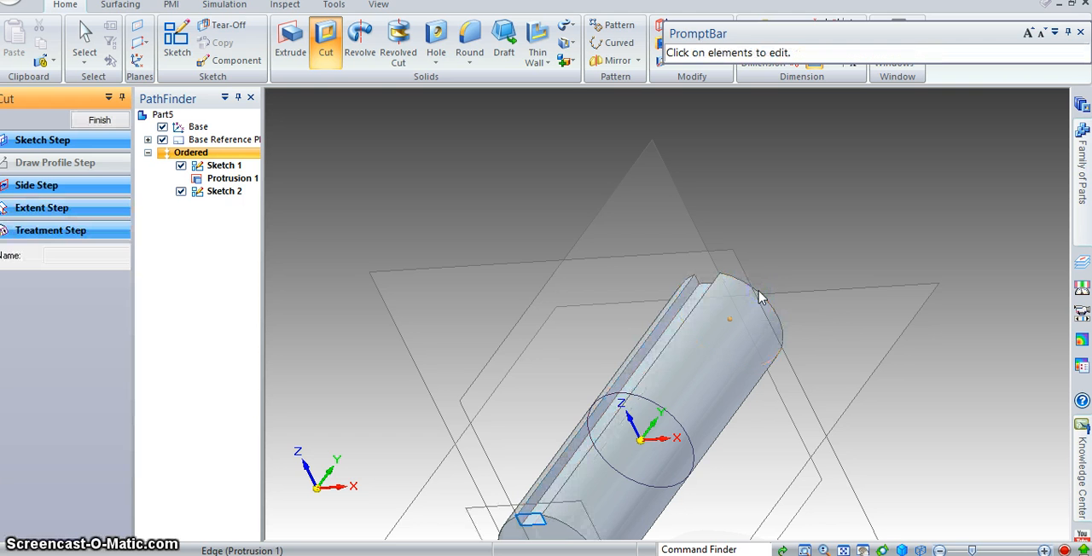
middle_click_drag(678, 369, 756, 204, "shift")
left_click(708, 489)
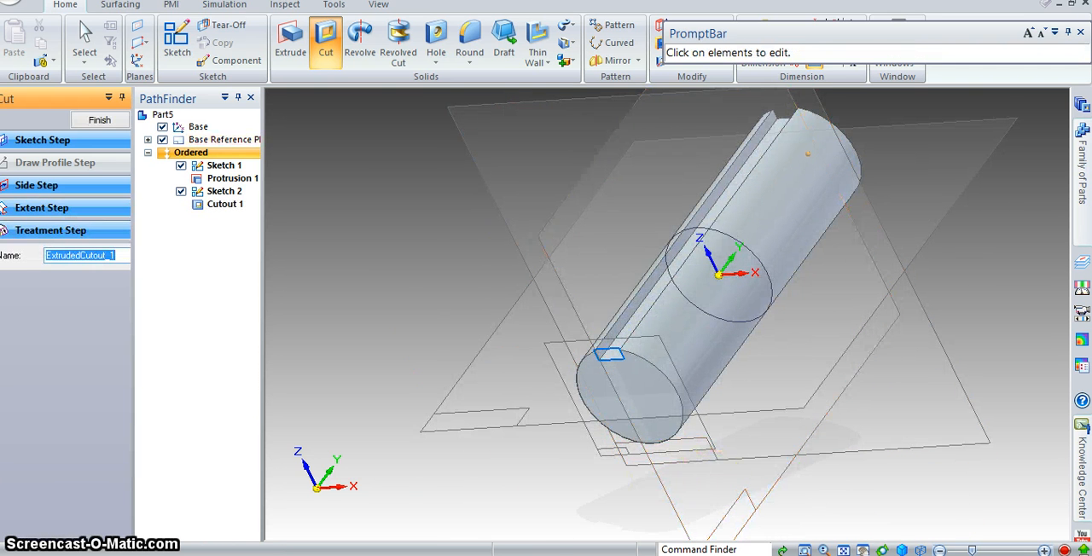
- Check the shaft's keyway length in the reference drawing and undo the full-length keyway cut
left_click(406, 554)
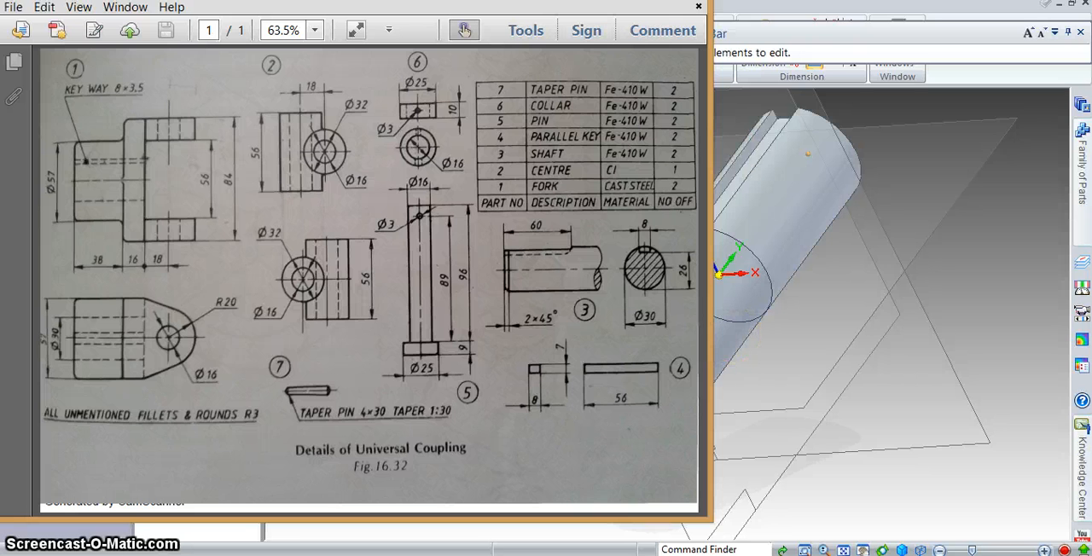
key("alt+Tab")
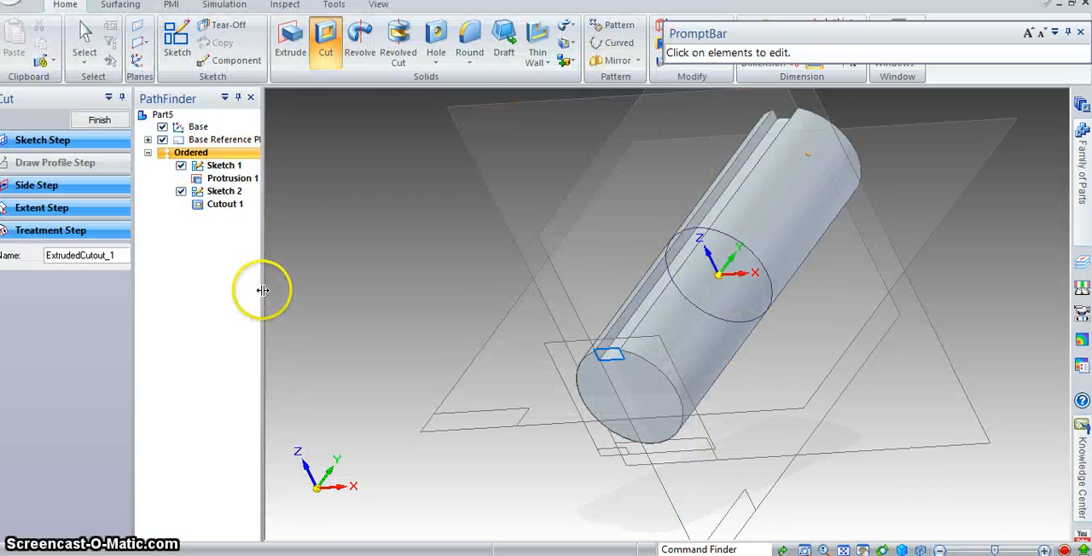
key("Escape")
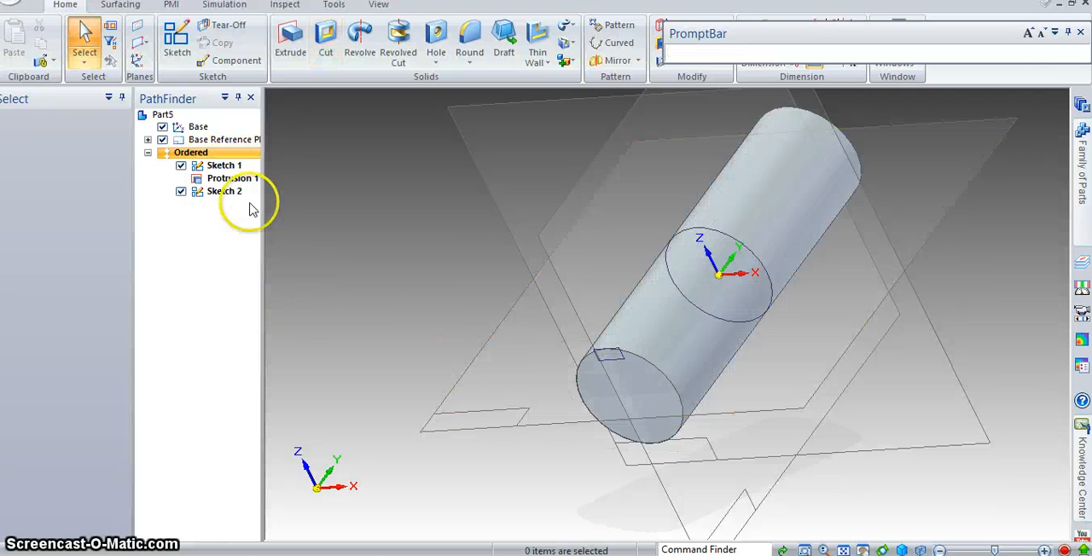
- Cut the keyway profile 60 mm deep from the front end face into the shaft
left_click(326, 38)
left_click(619, 359)
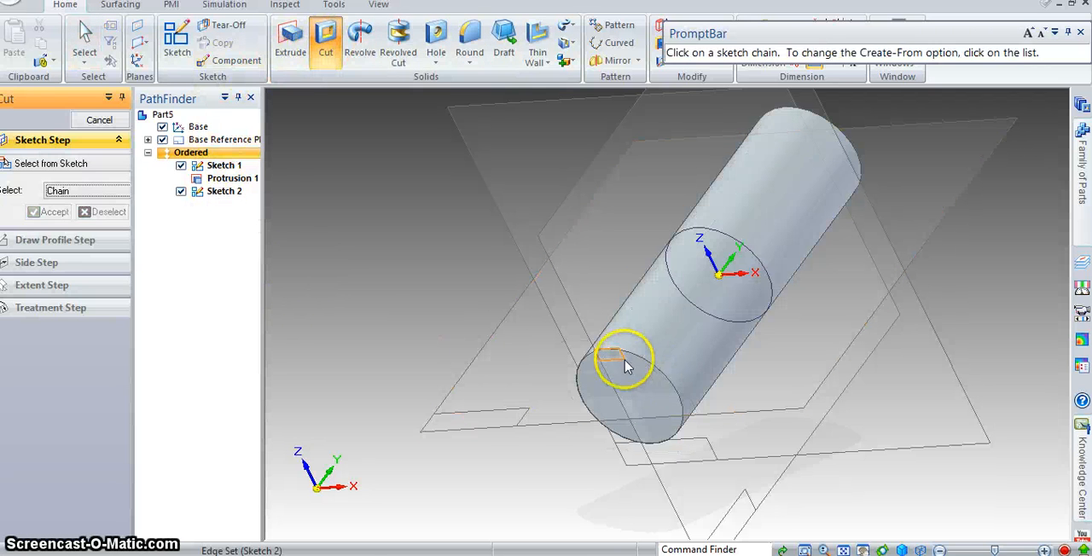
left_click(51, 212)
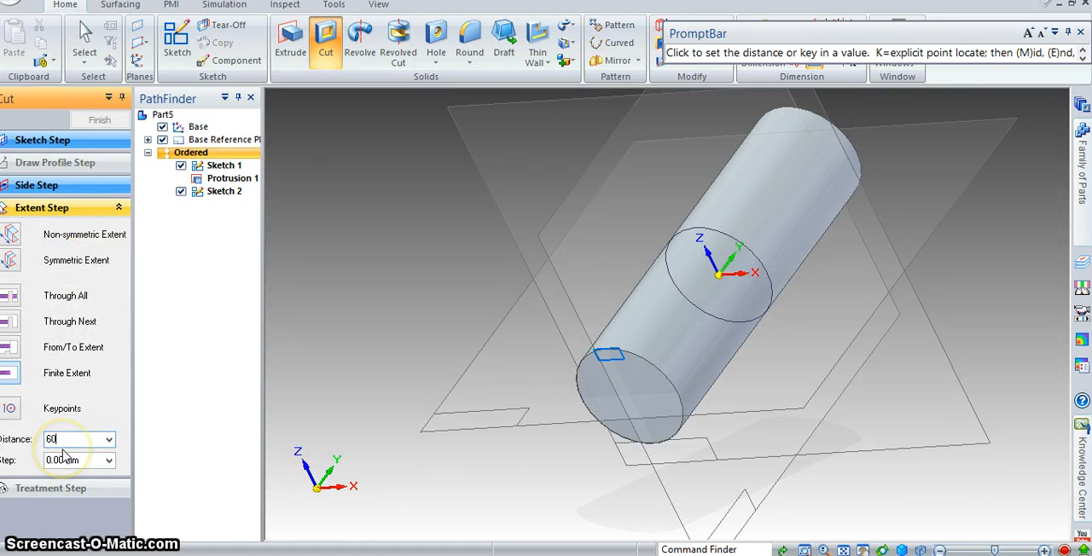
type("60")
key("Return")
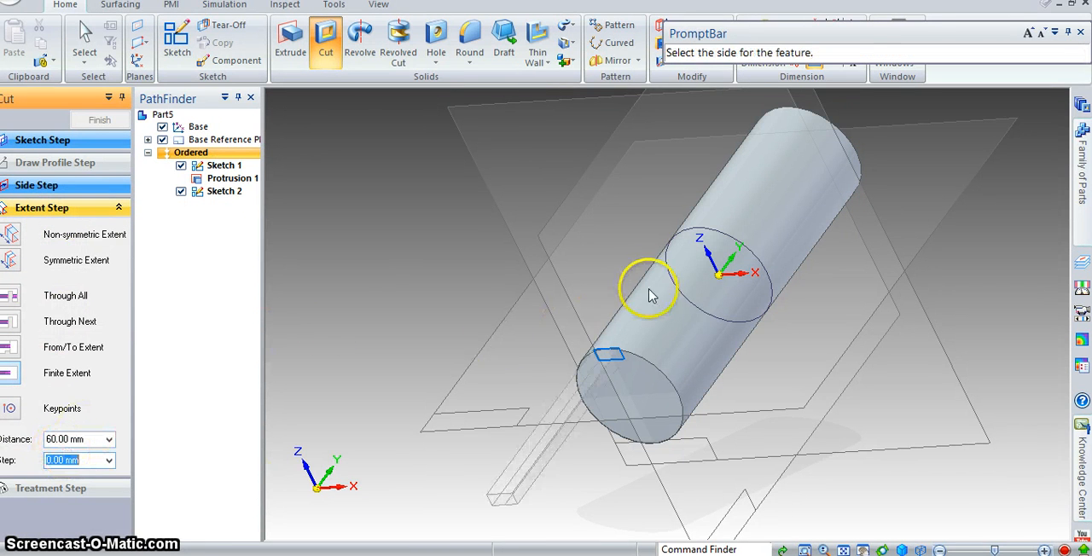
left_click(688, 261)
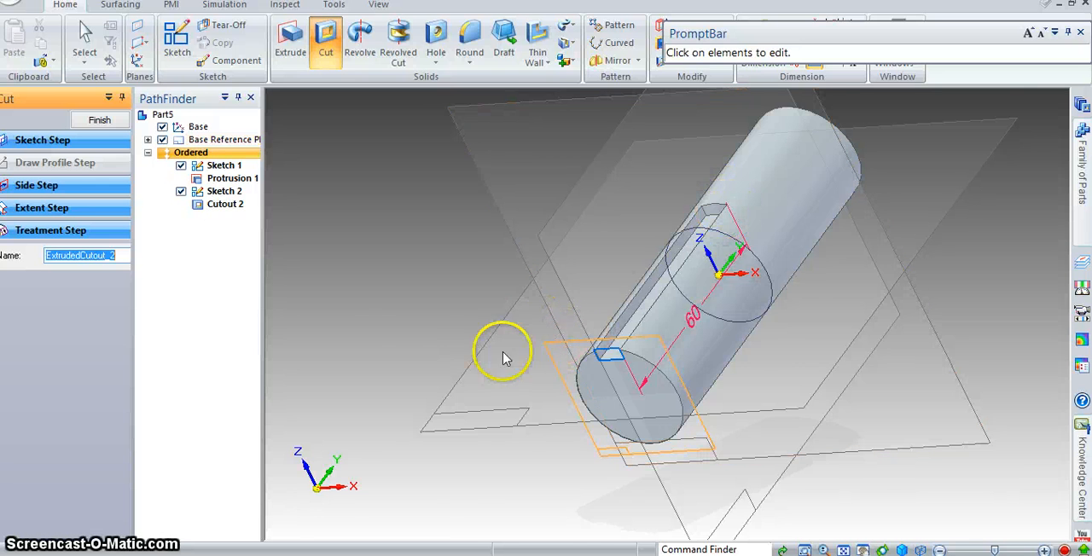
mouse_move(504, 358)
middle_mouse_down()
mouse_move(571, 325)
mouse_move(578, 336)
middle_mouse_up()
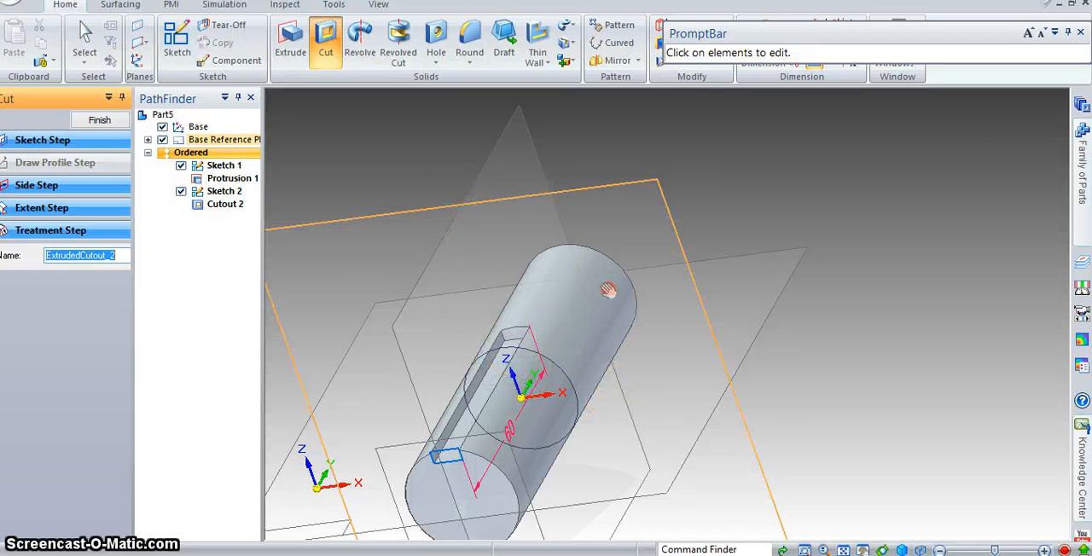
middle_click_drag(607, 291, 698, 247, "shift")
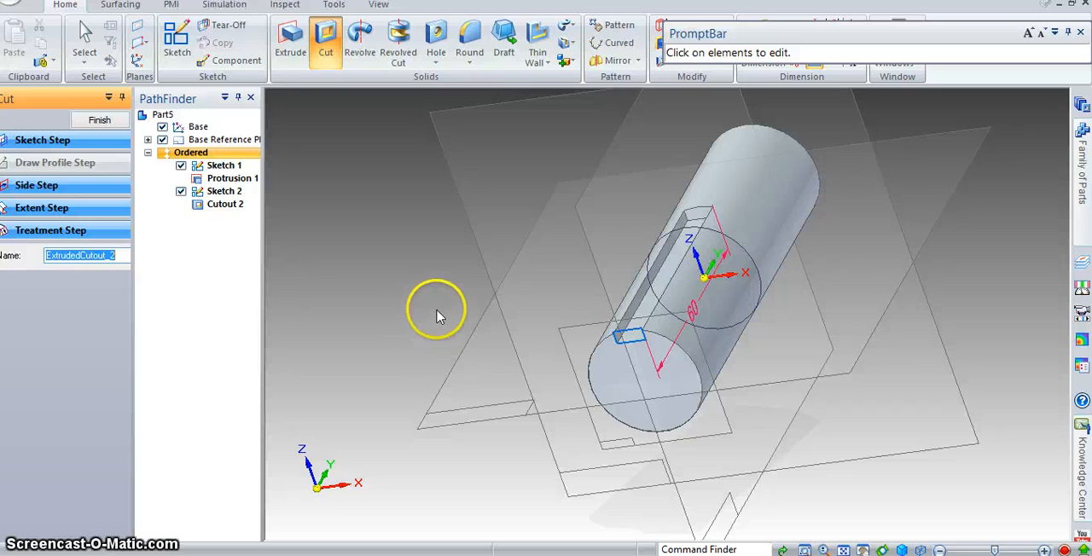
- Check the parallel key's dimensions in the reference drawing and save the current part as Shaft in the UniversalCoupling folder
key("alt+Tab")
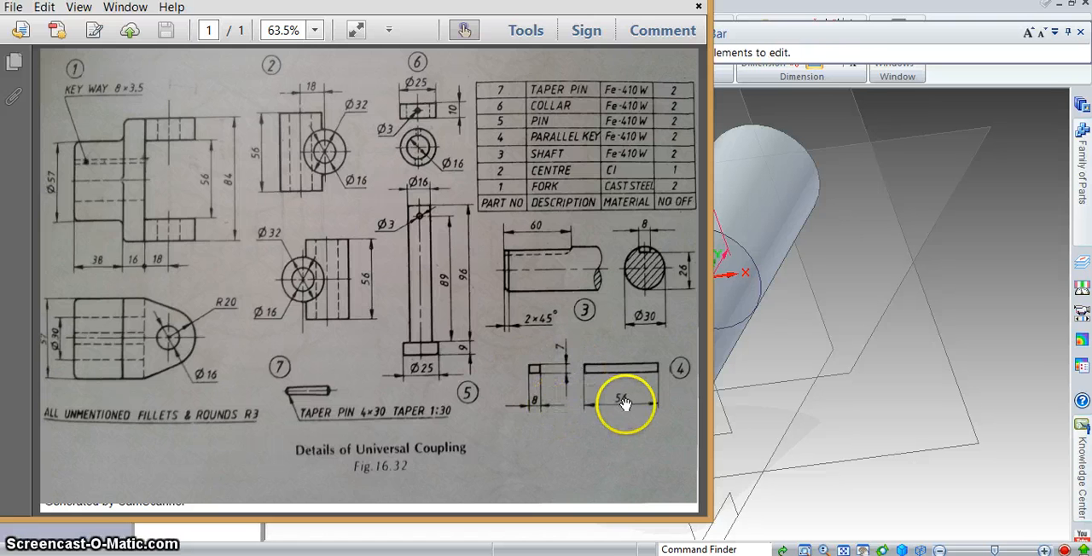
left_click(867, 206)
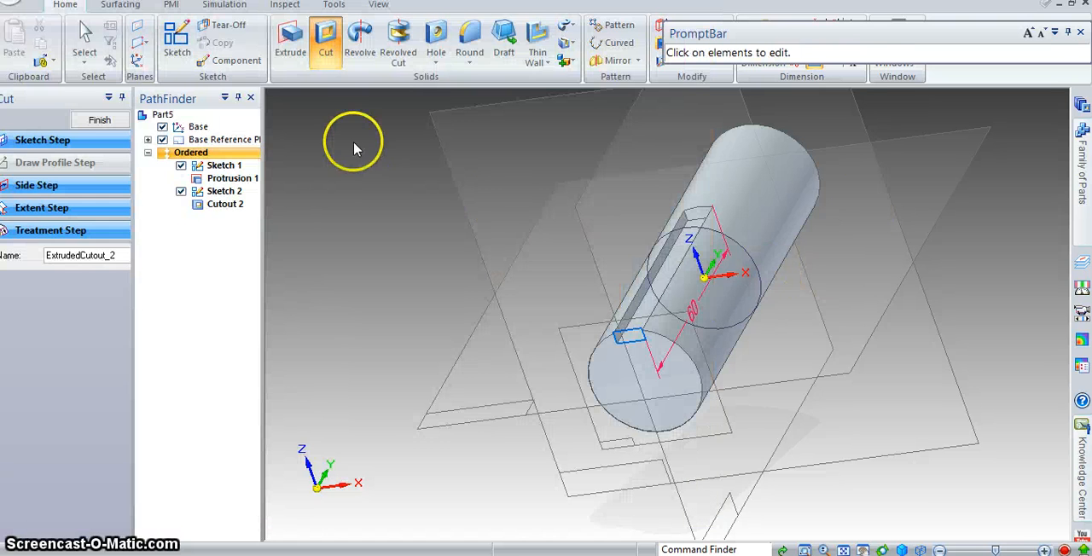
left_click(39, 1)
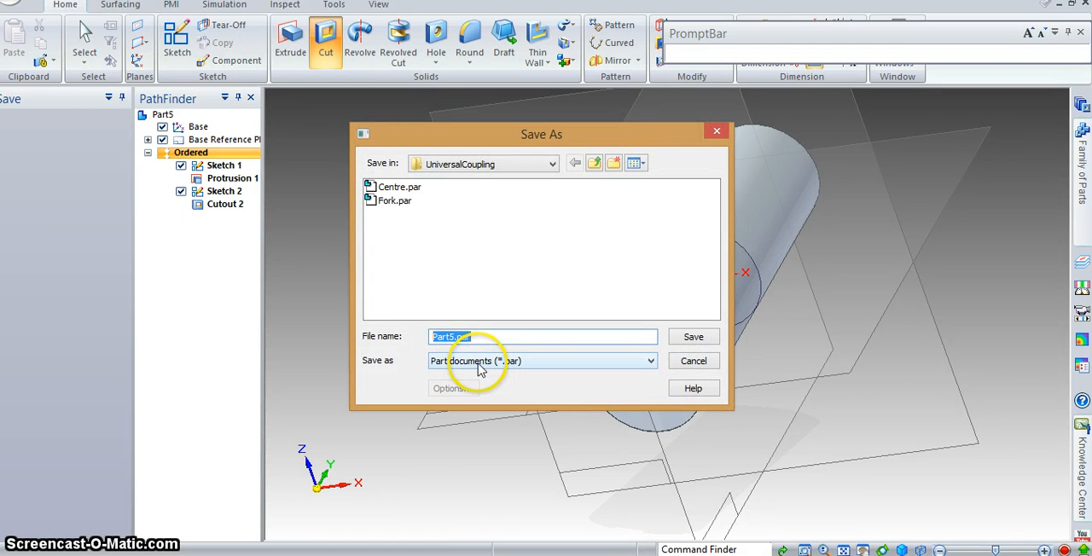
type("Shaft")
left_click(700, 339)
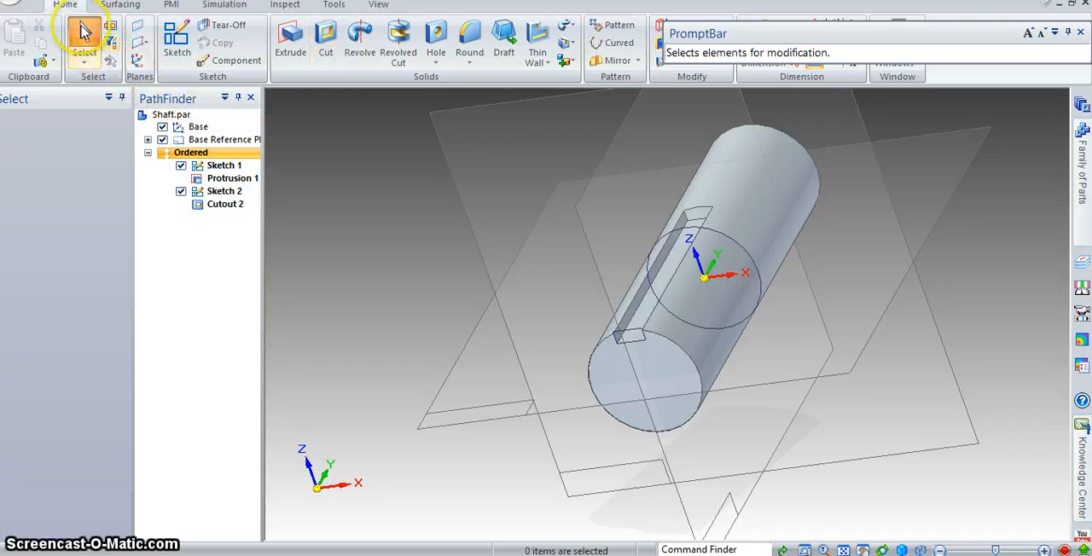
left_click(85, 39)
- Create a new ISO Part document, show its base reference planes, and switch it to ordered modelling
left_click(10, 3)
mouse_move(85, 24)
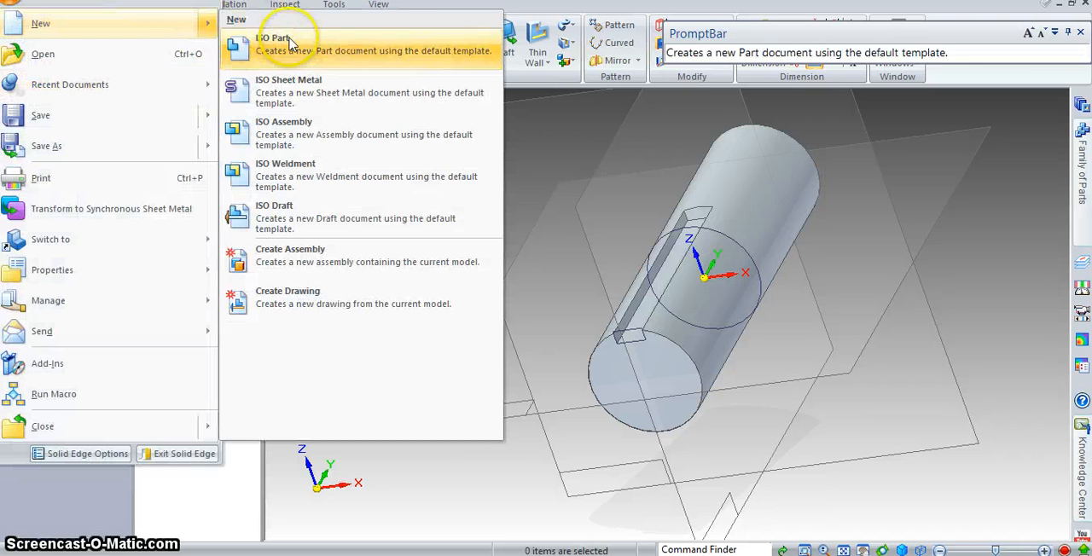
left_click(290, 38)
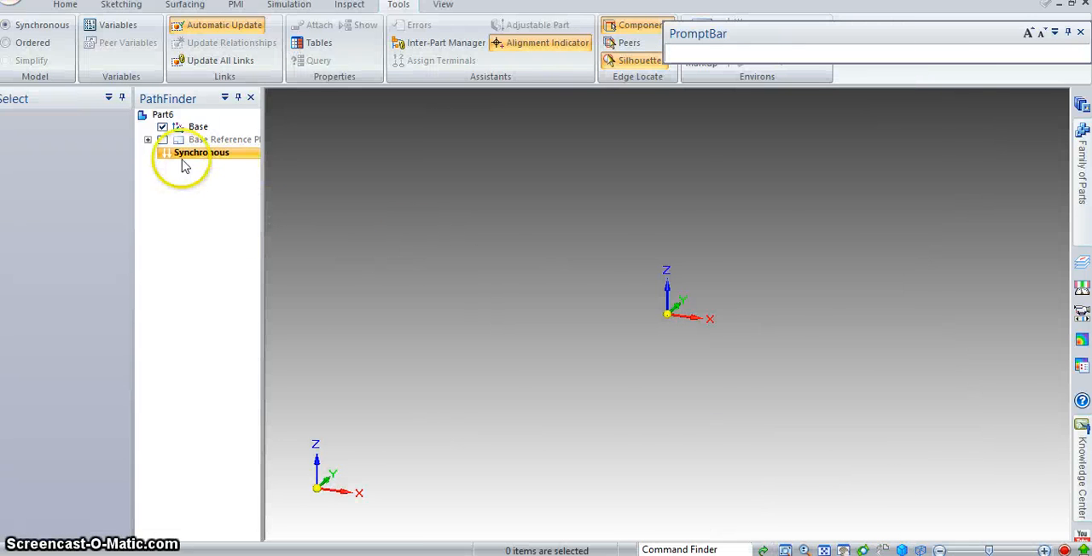
left_click(162, 140)
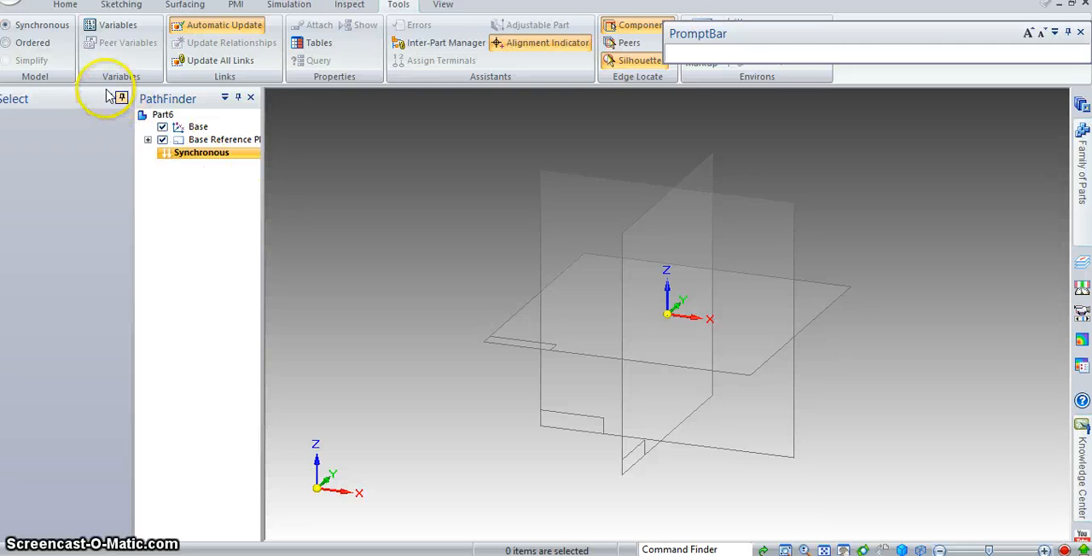
left_click(21, 49)
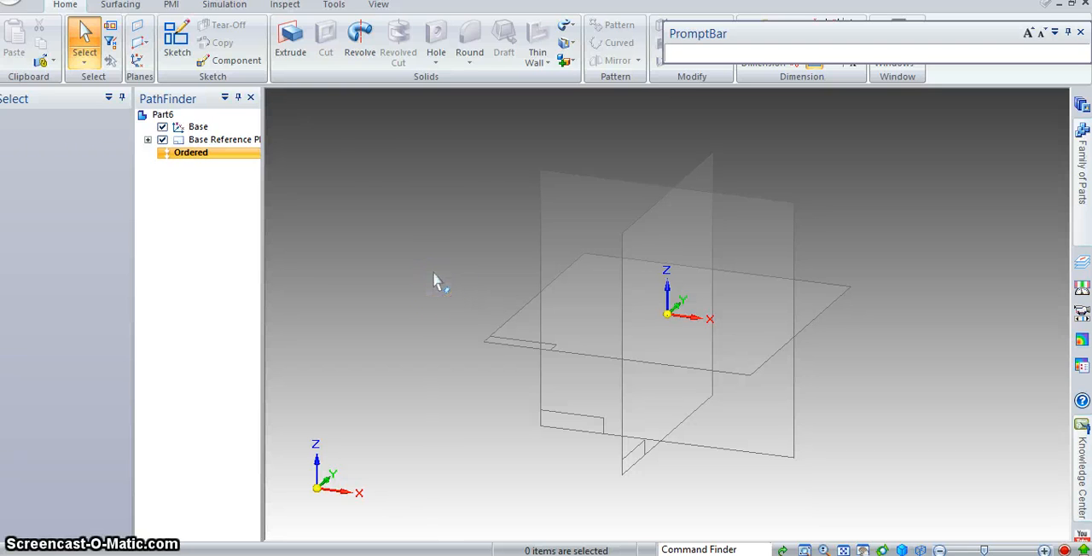
- Sketch a centre rectangle 8 mm wide and 7 mm high at the origin on the front (xz) plane and close the sketch
left_click(178, 38)
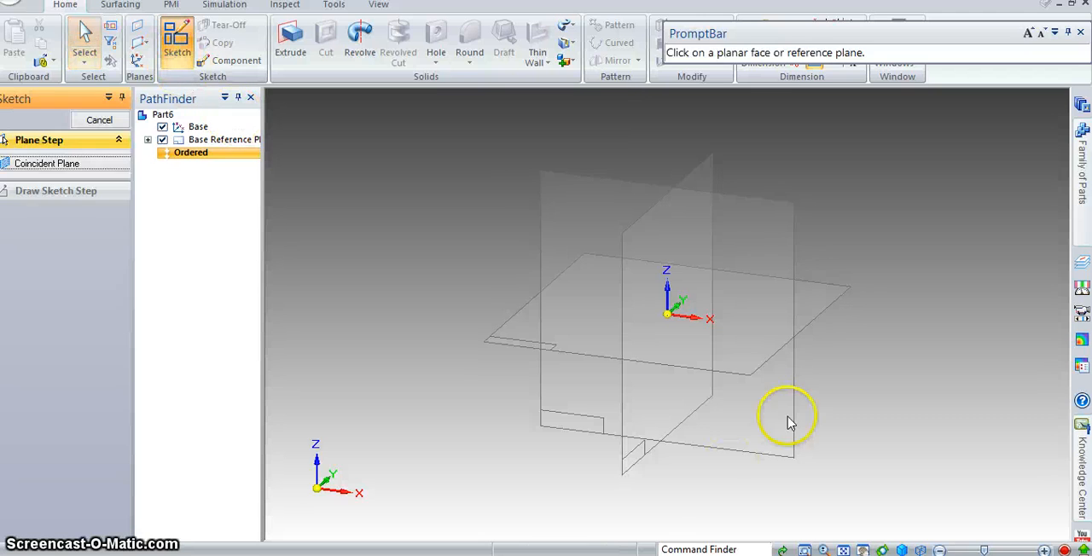
left_click(787, 236)
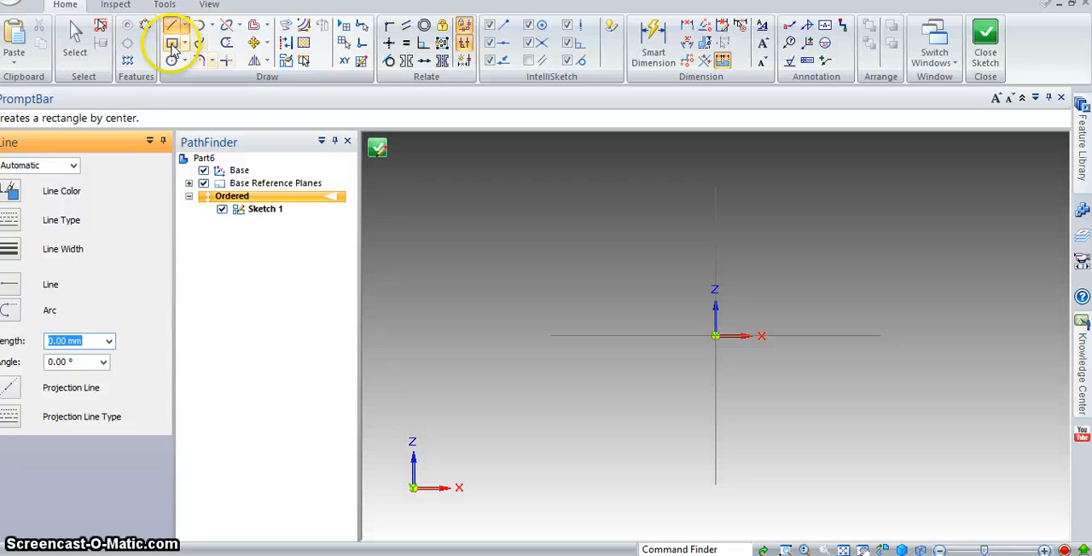
left_click(170, 42)
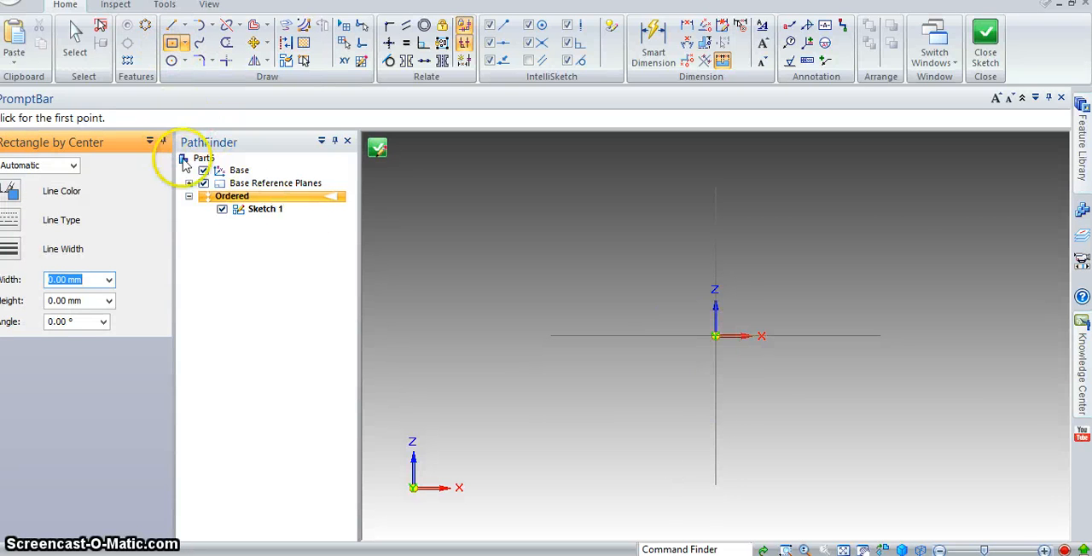
left_click(715, 335)
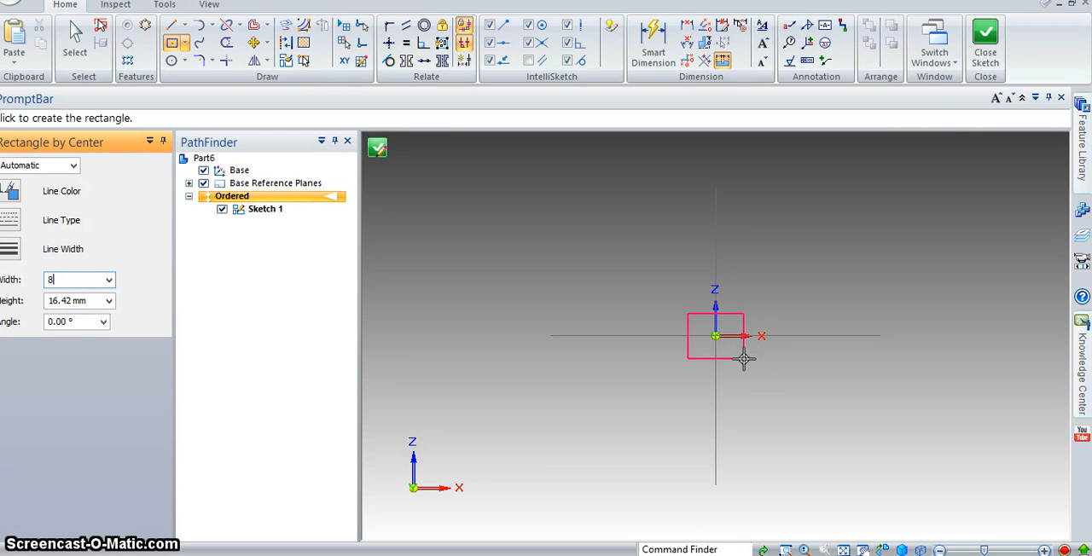
key("Tab")
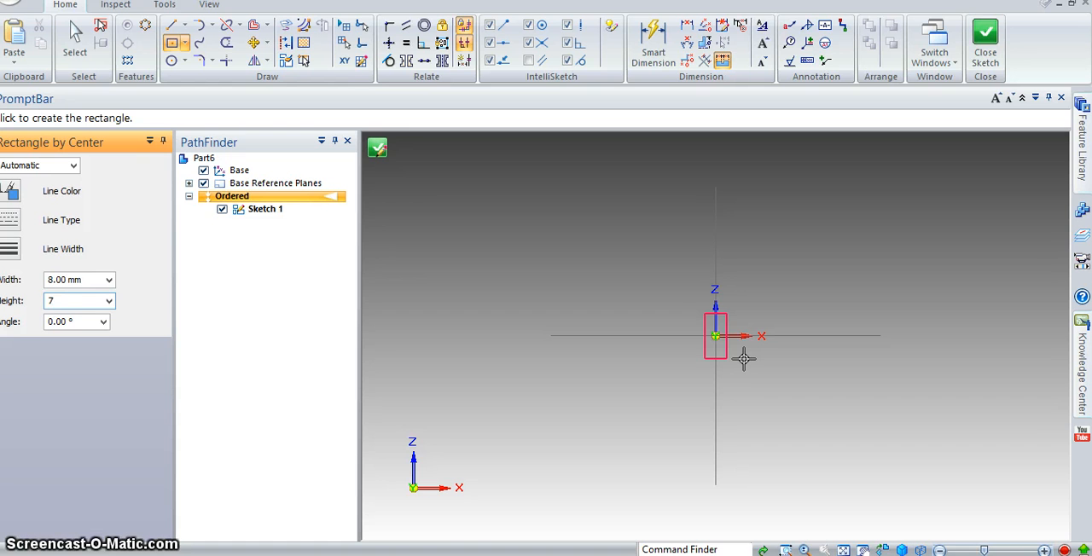
key("Tab")
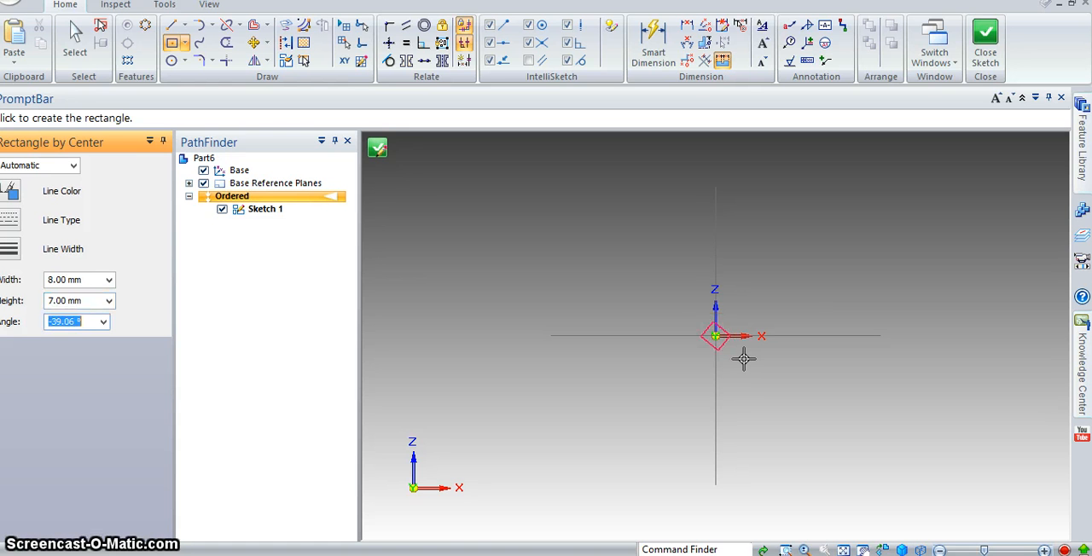
key("Return")
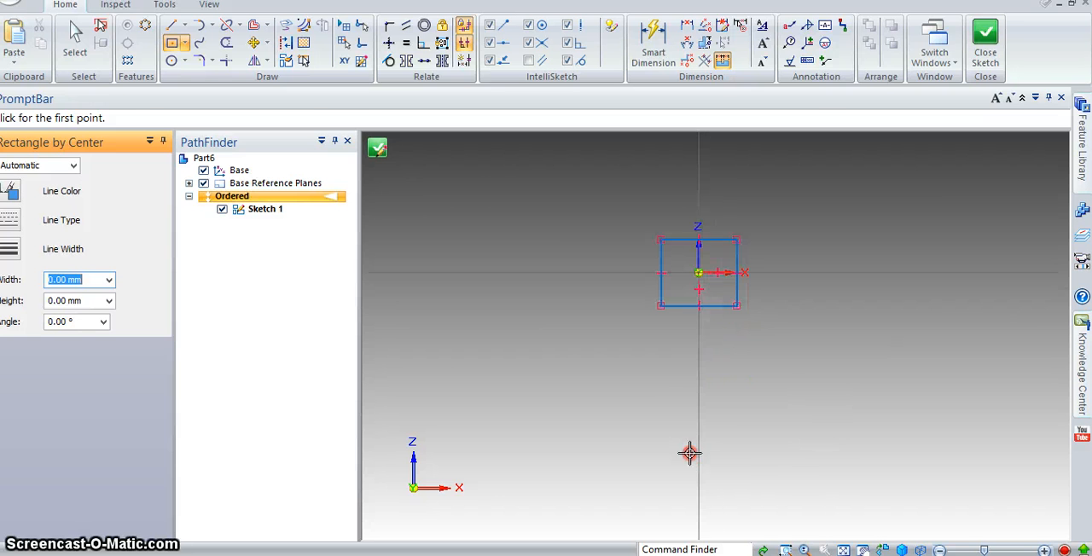
left_click(986, 49)
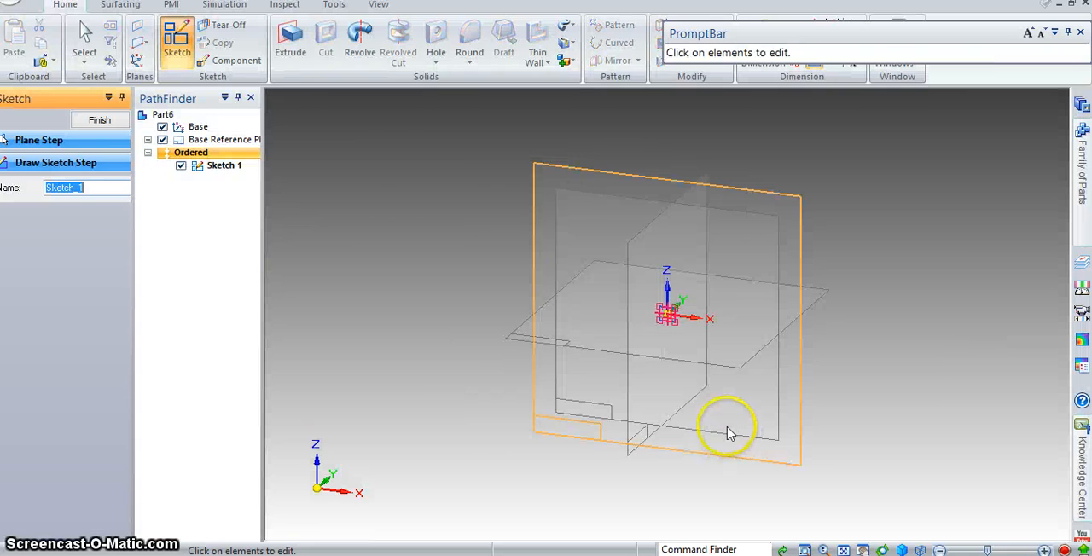
- Extrude the 8 × 7 mm rectangle sketch with a symmetric extent and a total distance of 56 mm
left_click(292, 58)
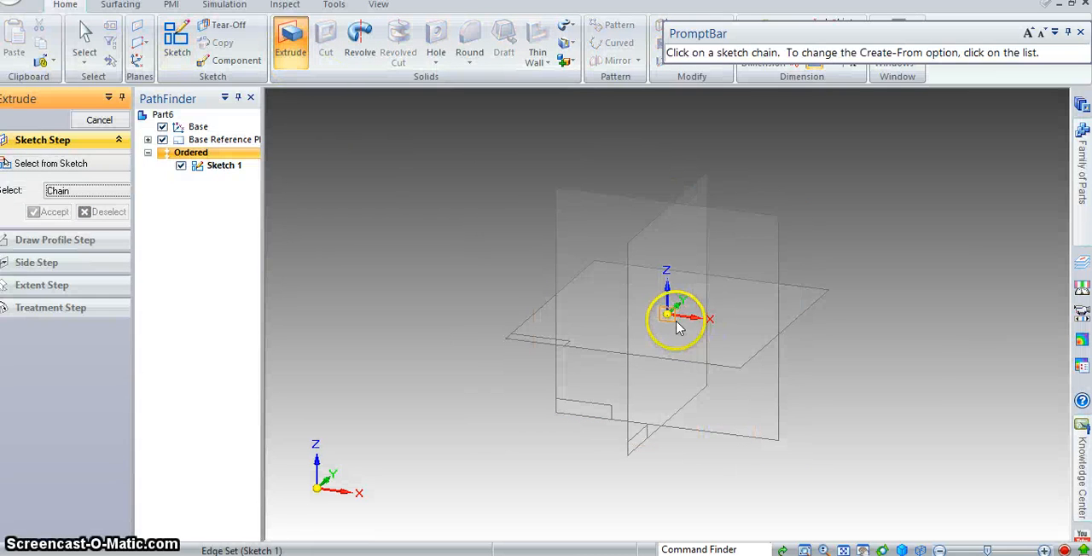
left_click(51, 212)
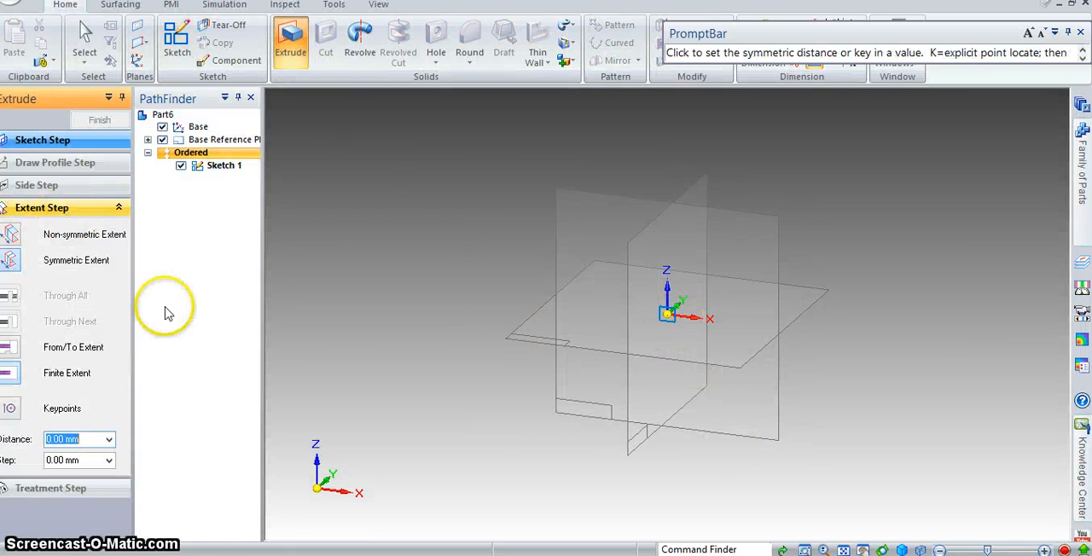
type("56")
key("Return")
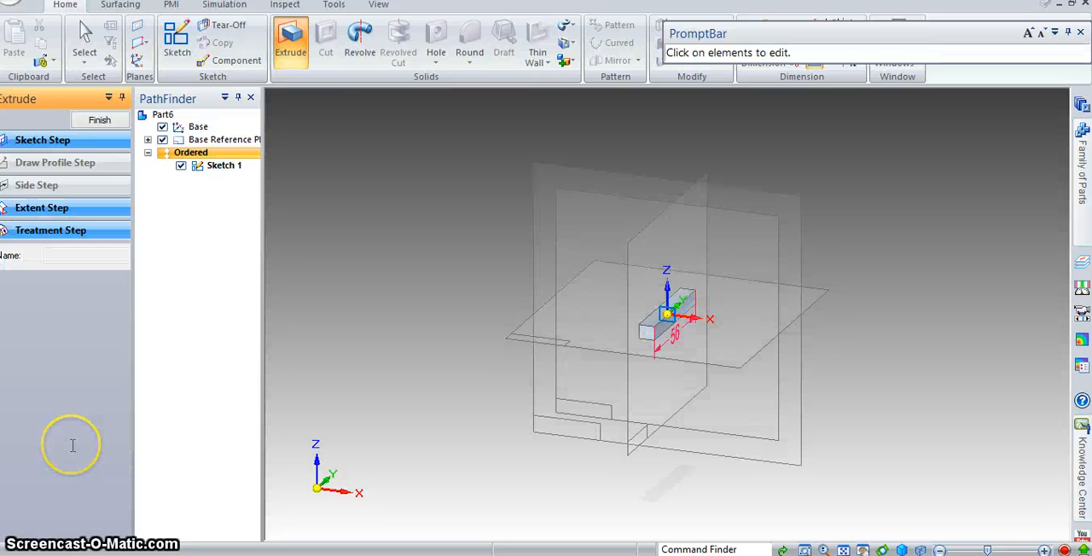
middle_click_drag(731, 261, 765, 373)
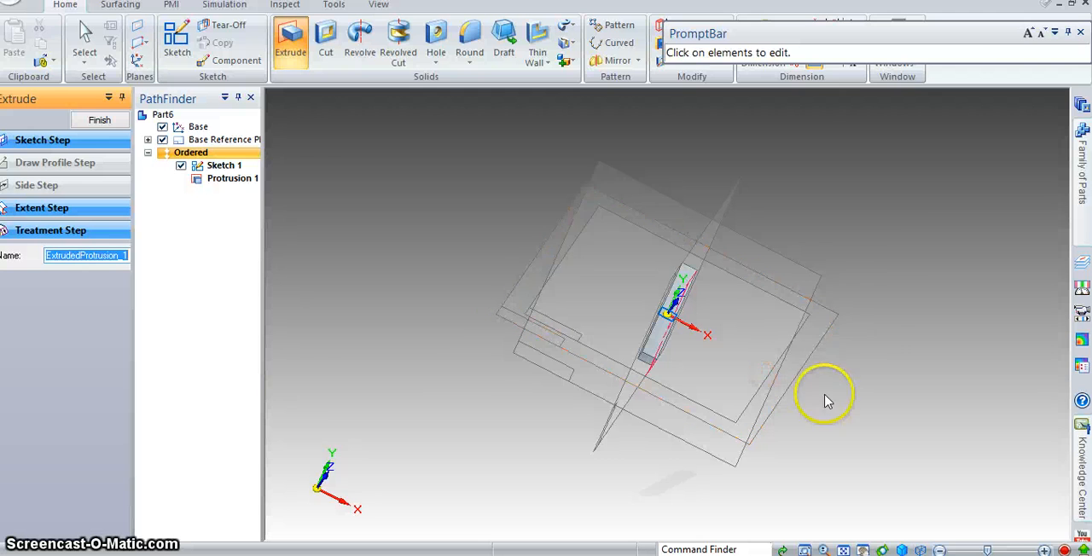
- Check the part's name in the reference drawing and save the part as ParallelKey in the UniversalCoupling folder
key("ctrl+s")
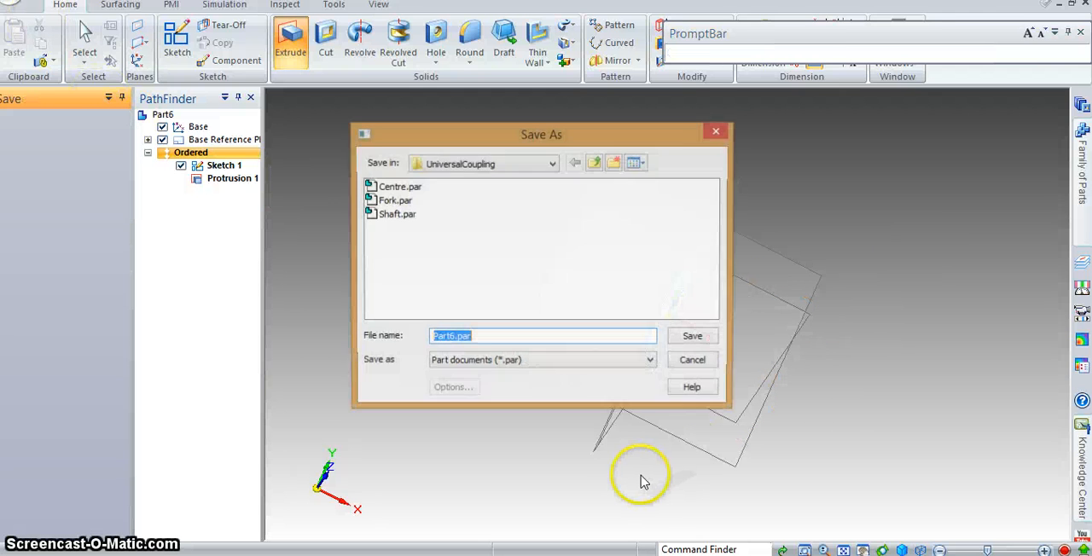
type("ParallelKey")
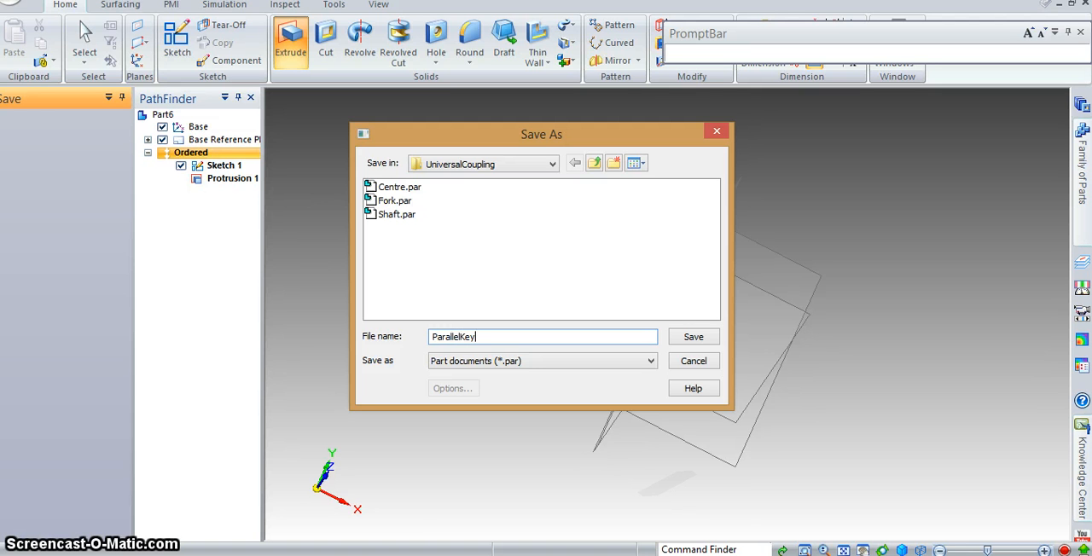
left_click(395, 553)
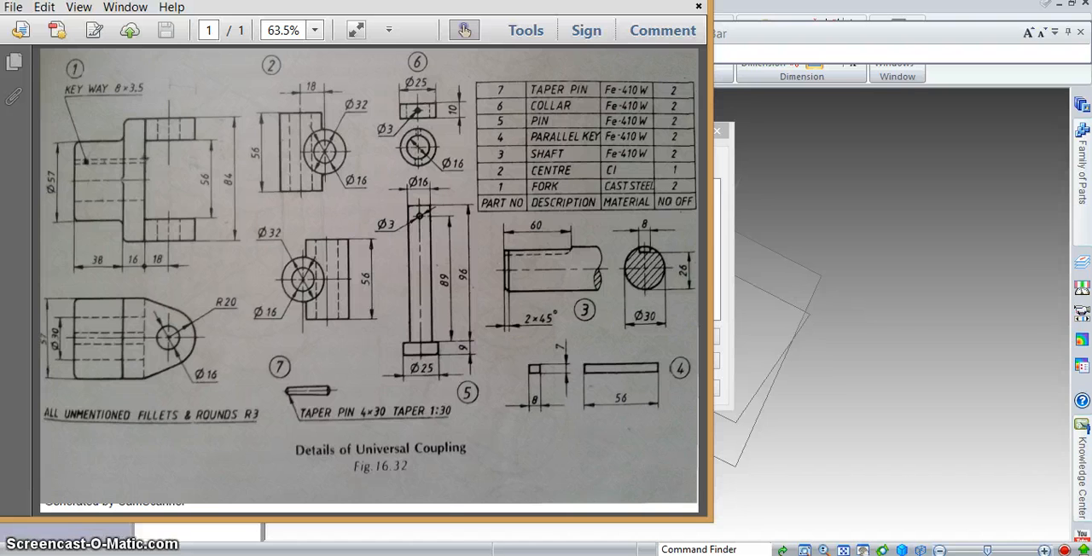
mouse_move(395, 550)
left_click(375, 491)
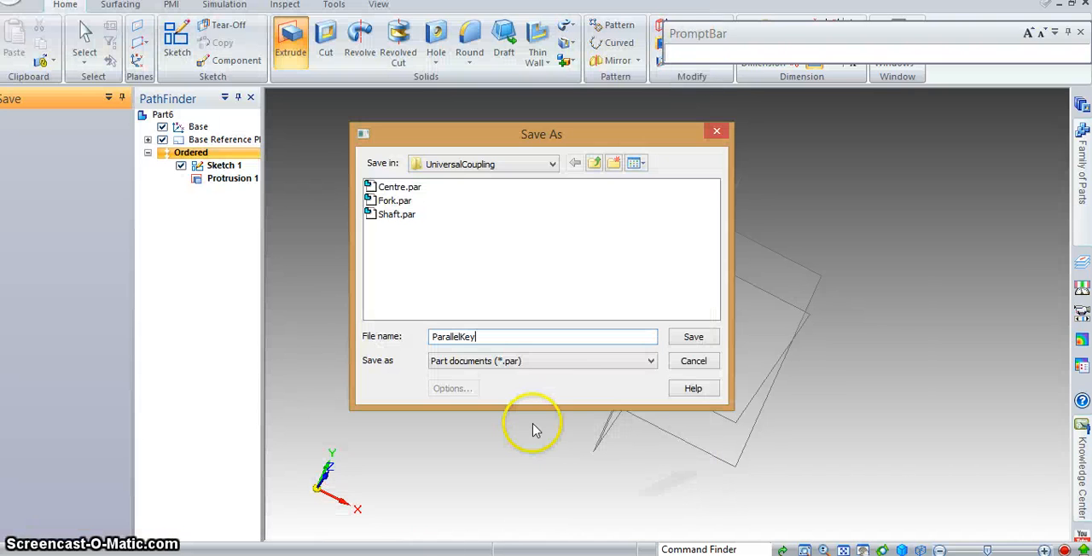
left_click(696, 340)
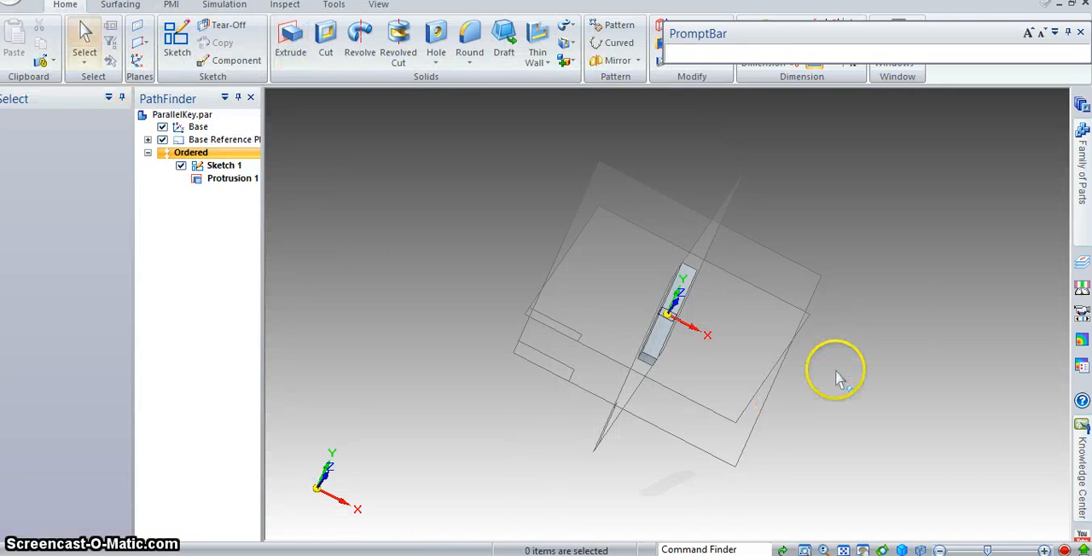
middle_click_drag(828, 370, 783, 429)
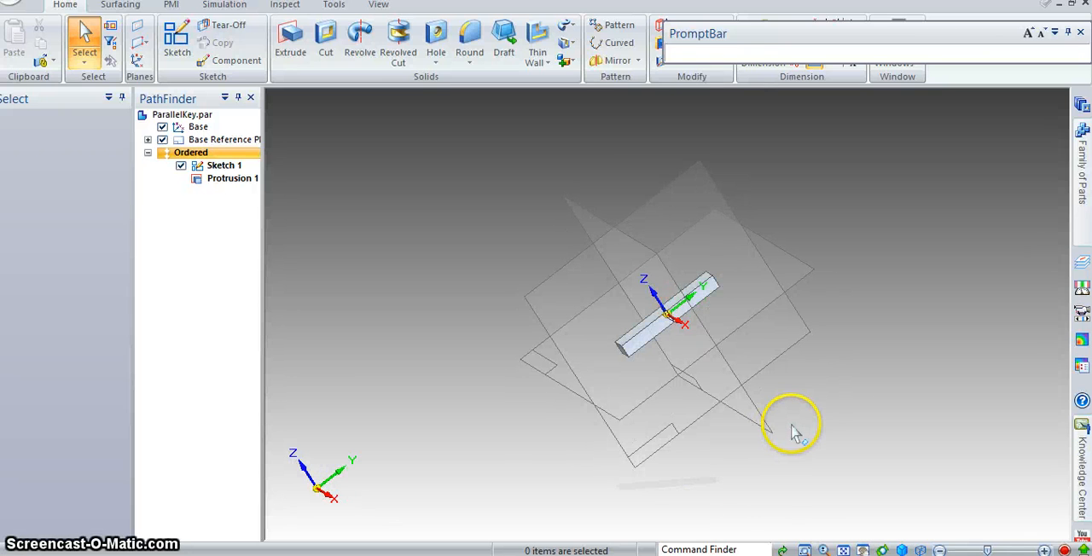